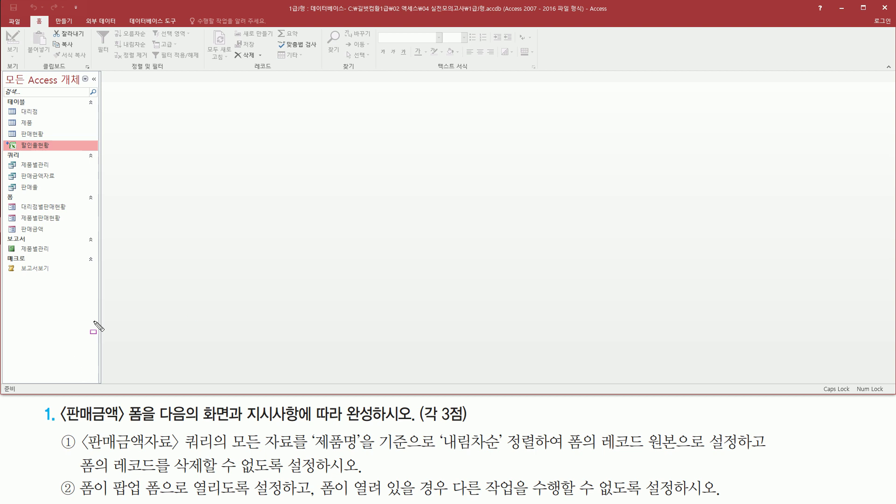
# Step: Open the 판매금액 form in Design View
pyautogui.moveTo(41, 426)
pyautogui.mouseDown()
pyautogui.moveTo(154, 427)
pyautogui.moveTo(158, 400)
pyautogui.mouseUp()
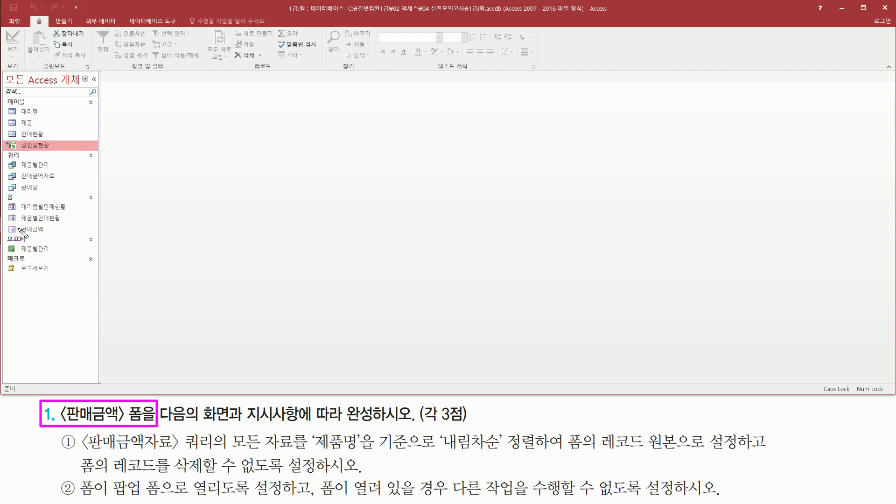
pyautogui.moveTo(5, 222); pyautogui.dragTo(55, 238)
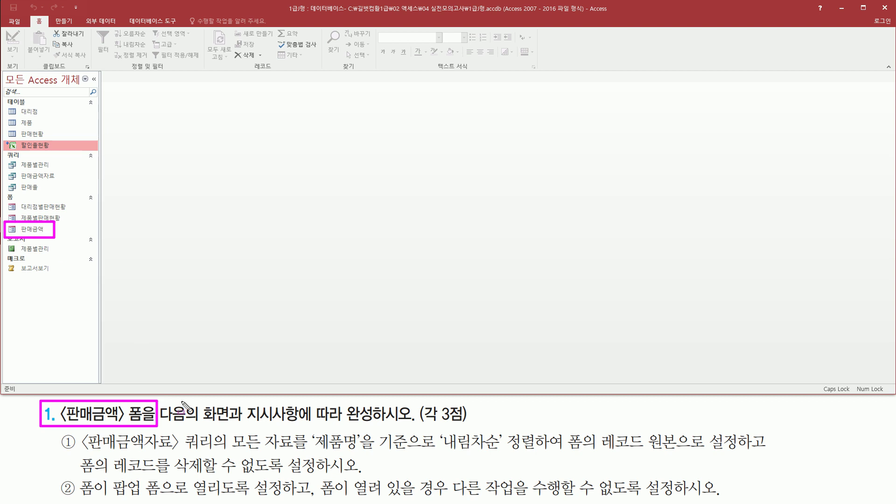
pyautogui.moveTo(163, 425); pyautogui.dragTo(414, 425)
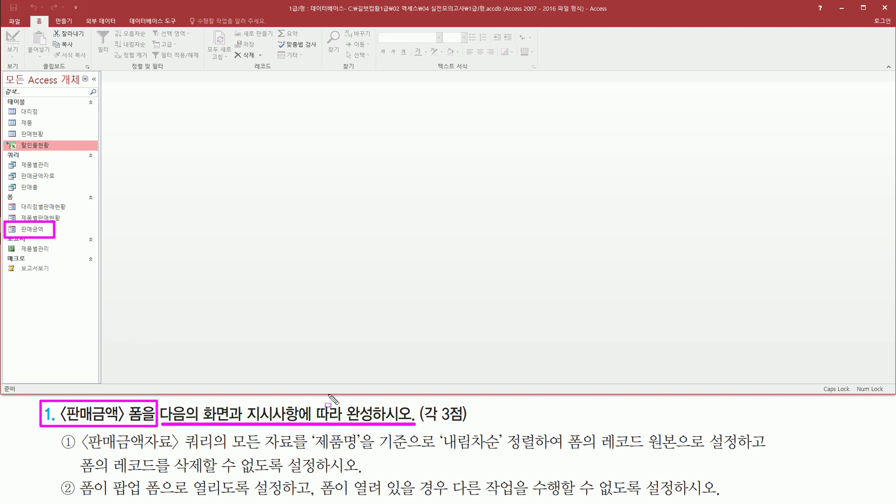
pyautogui.press('Escape')
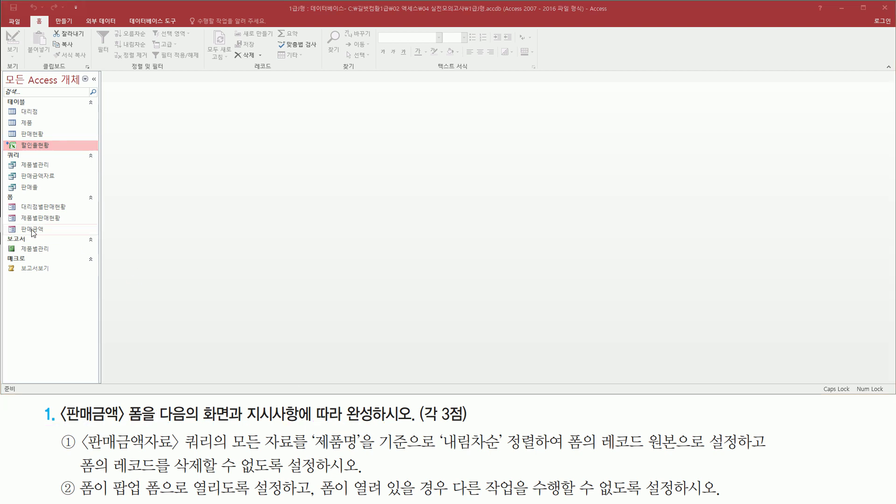
pyautogui.click(46, 229)
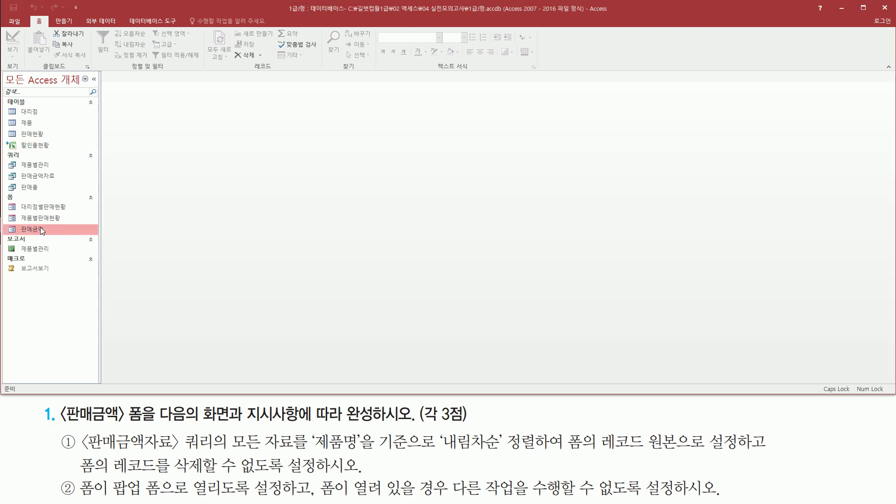
pyautogui.rightClick(40, 227)
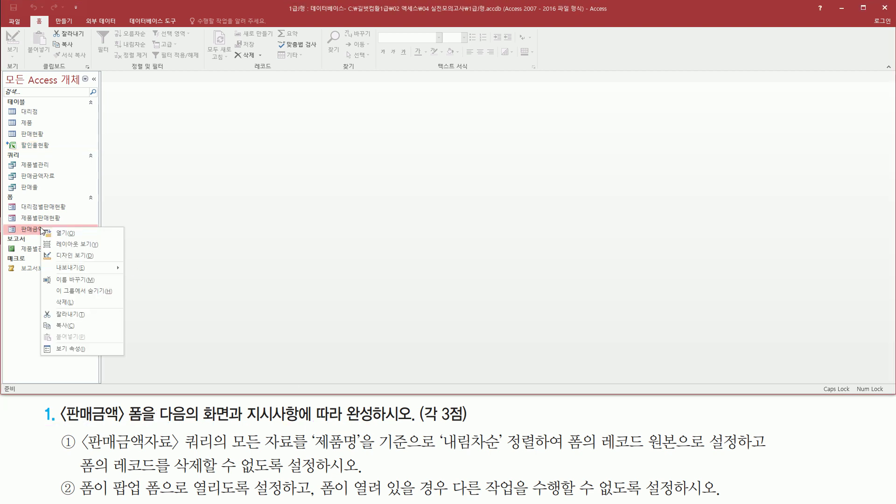
pyautogui.click(60, 256)
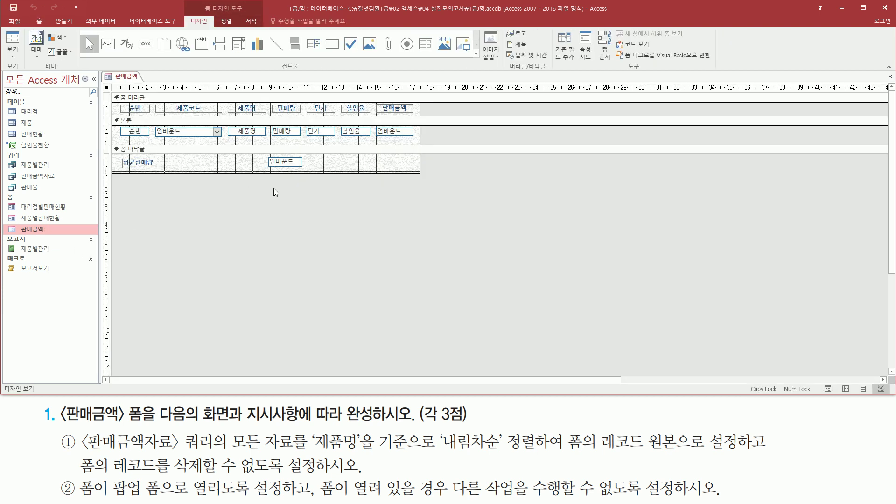
# Step: Display the property sheet for the 판매금액 form as a whole
pyautogui.moveTo(110, 91)
pyautogui.mouseDown()
pyautogui.moveTo(388, 186)
pyautogui.moveTo(427, 184)
pyautogui.mouseUp()
pyautogui.press('e')
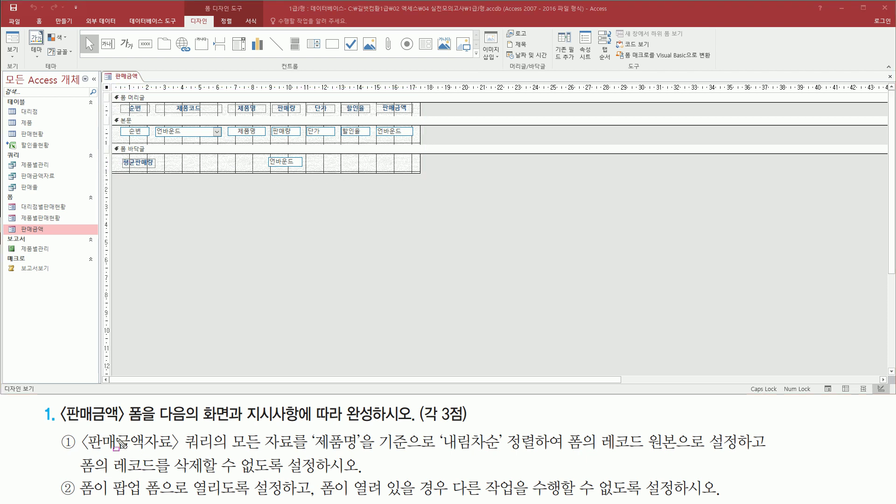
pyautogui.moveTo(78, 425)
pyautogui.mouseDown()
pyautogui.moveTo(90, 456)
pyautogui.moveTo(756, 452)
pyautogui.mouseUp()
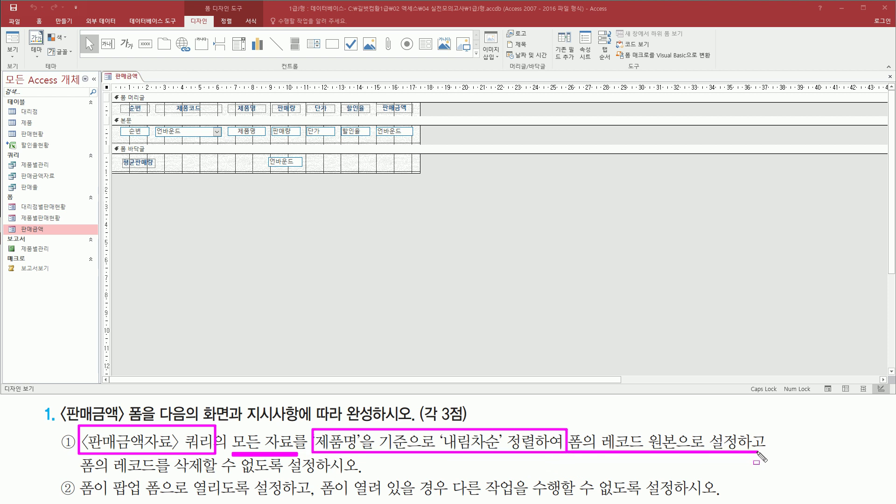
pyautogui.moveTo(81, 474); pyautogui.dragTo(363, 473)
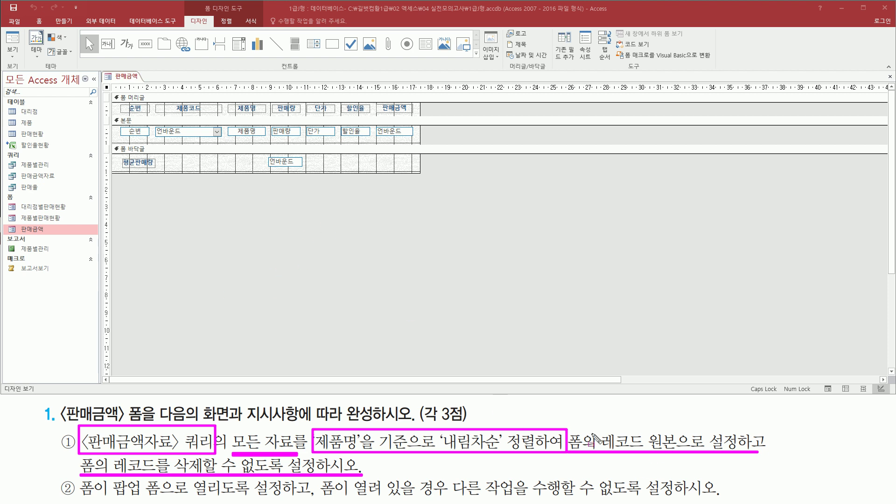
pyautogui.moveTo(113, 86); pyautogui.dragTo(372, 87)
pyautogui.moveTo(105, 93); pyautogui.dragTo(107, 239)
pyautogui.moveTo(99, 83); pyautogui.dragTo(111, 94)
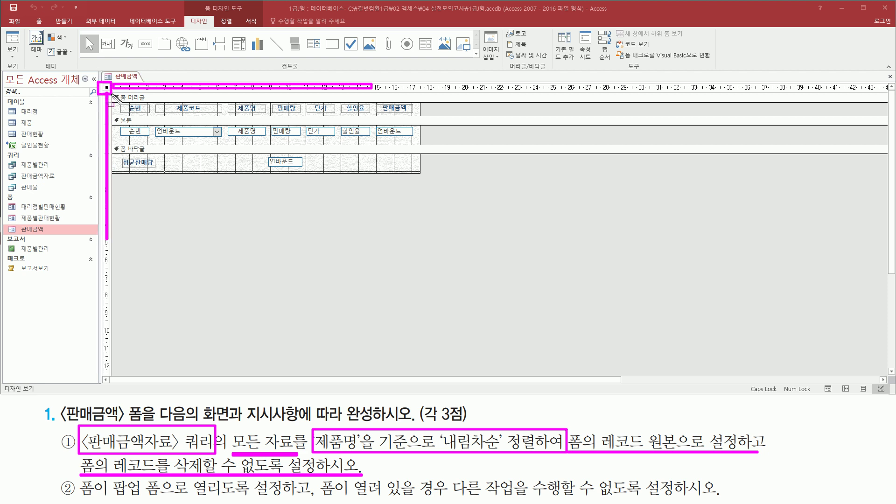
pyautogui.doubleClick(106, 88)
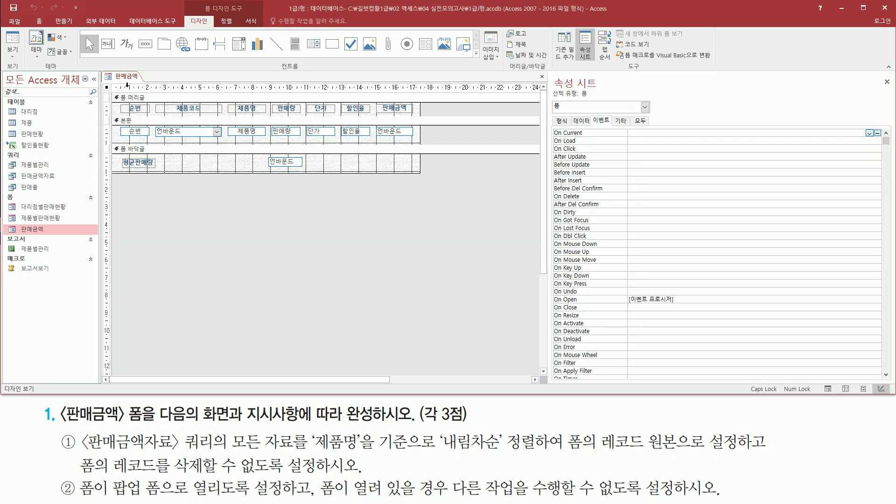
# Step: Prevent record deletion in the form by setting its 삭제 가능 data property to 아니요
pyautogui.moveTo(550, 76); pyautogui.dragTo(605, 92)
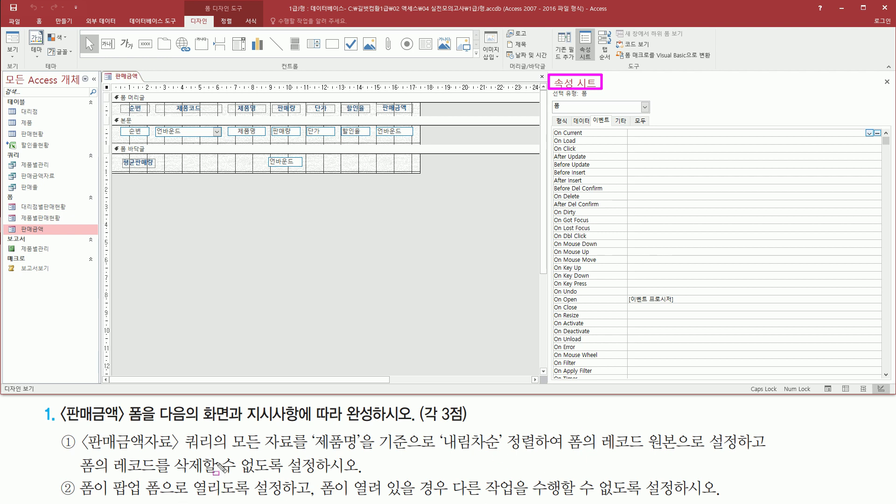
pyautogui.moveTo(571, 113); pyautogui.dragTo(592, 129)
pyautogui.press('Escape')
pyautogui.click(583, 121)
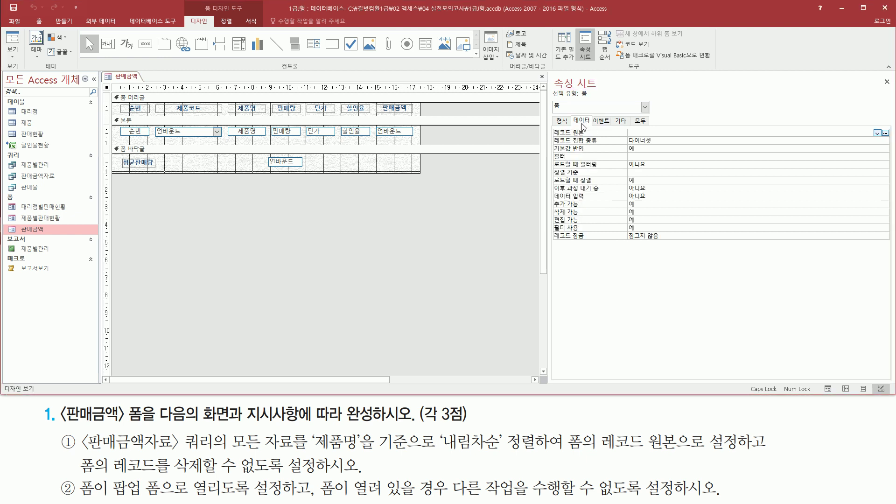
pyautogui.moveTo(553, 199)
pyautogui.mouseDown()
pyautogui.moveTo(591, 242)
pyautogui.moveTo(591, 231)
pyautogui.mouseUp()
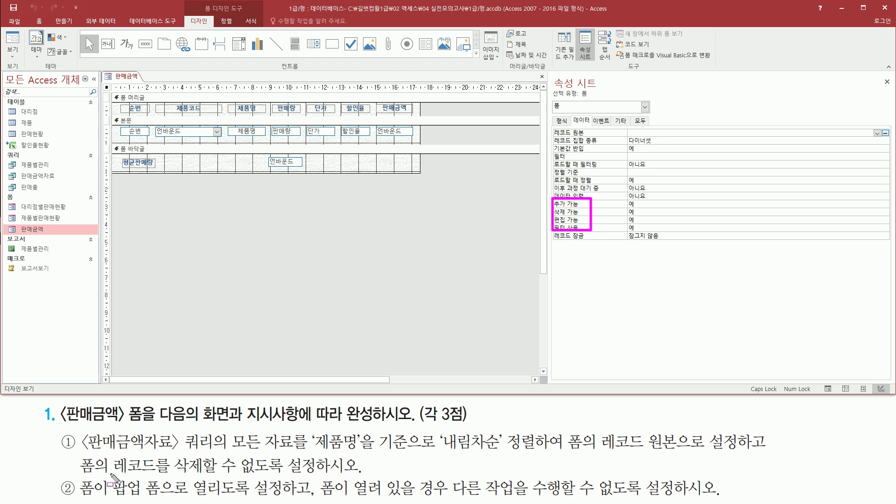
pyautogui.moveTo(79, 475); pyautogui.dragTo(362, 473)
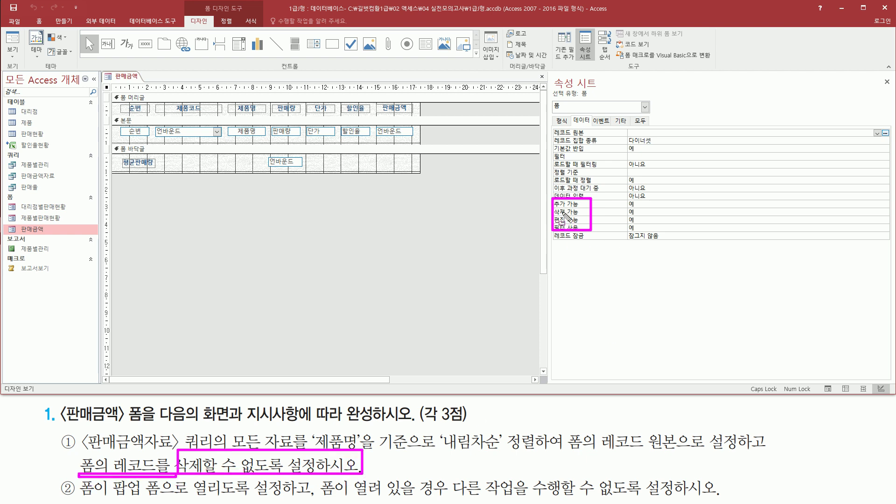
pyautogui.moveTo(556, 218); pyautogui.dragTo(657, 218)
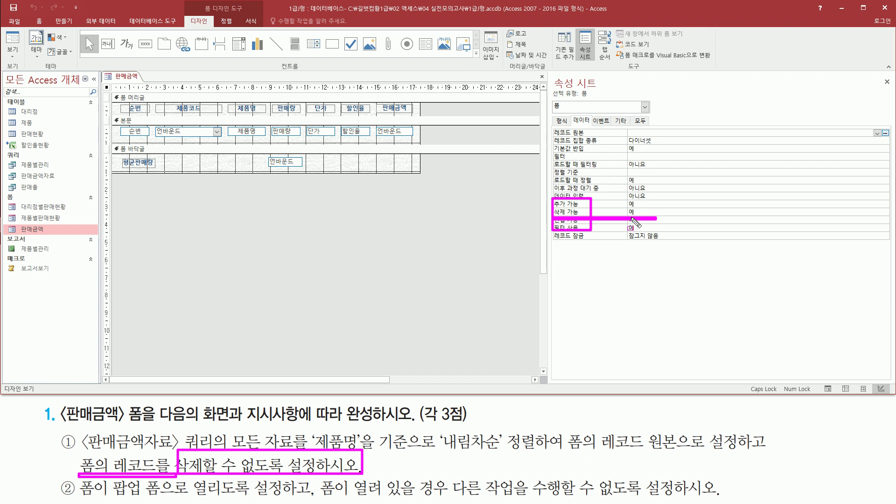
pyautogui.press('Escape')
pyautogui.doubleClick(654, 213)
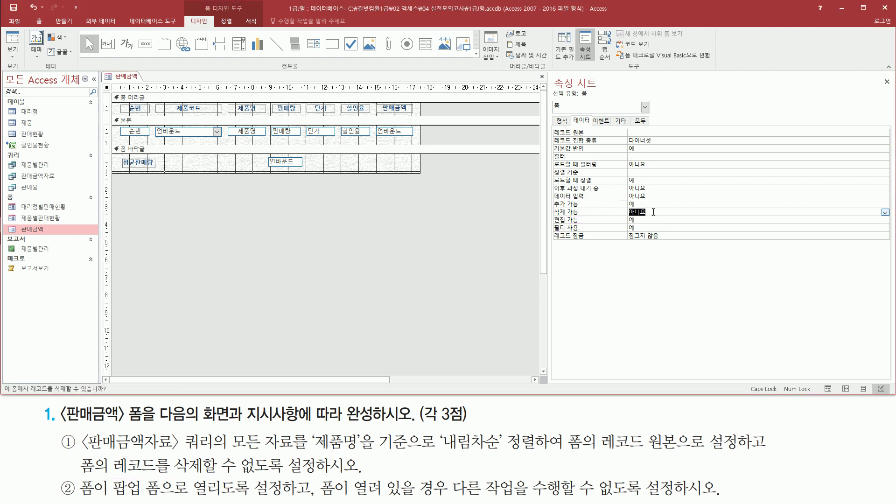
pyautogui.moveTo(549, 209); pyautogui.dragTo(663, 218)
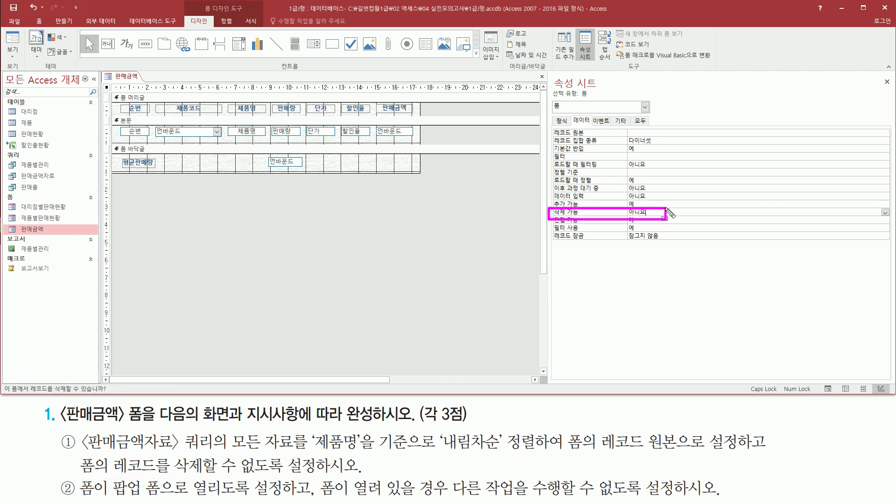
pyautogui.moveTo(83, 474); pyautogui.dragTo(358, 474)
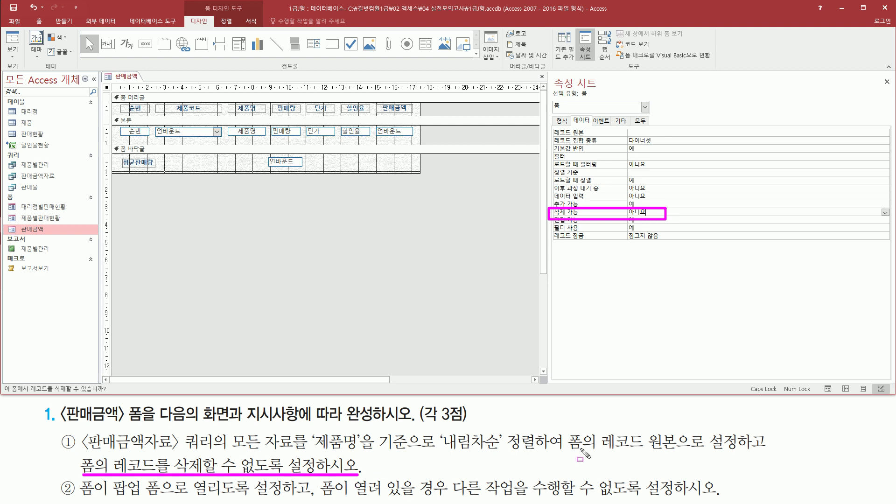
# Step: Open the query builder for the form's 레코드 원본 property
pyautogui.moveTo(600, 429)
pyautogui.mouseDown()
pyautogui.moveTo(613, 457)
pyautogui.moveTo(690, 456)
pyautogui.mouseUp()
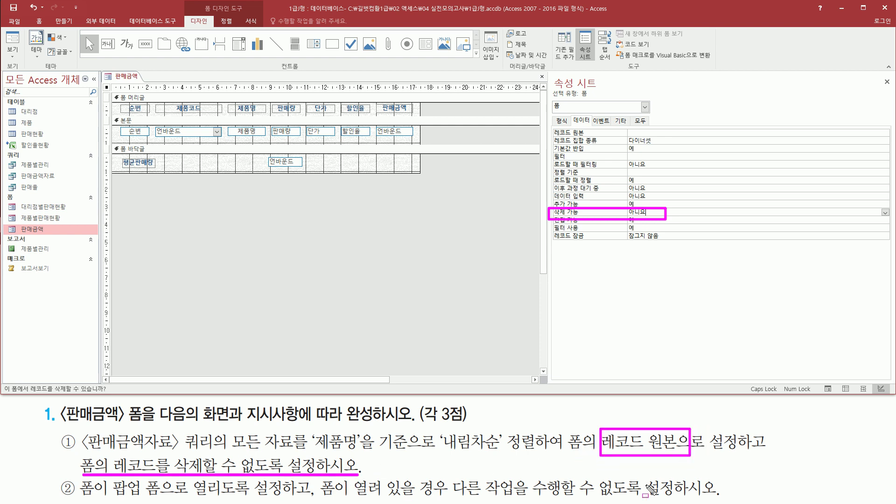
pyautogui.moveTo(551, 126); pyautogui.dragTo(765, 138)
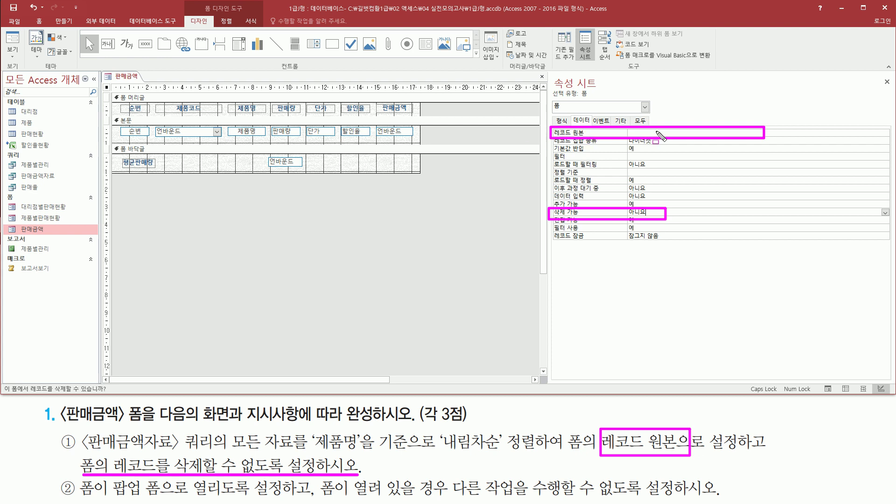
pyautogui.press('Escape')
pyautogui.click(688, 134)
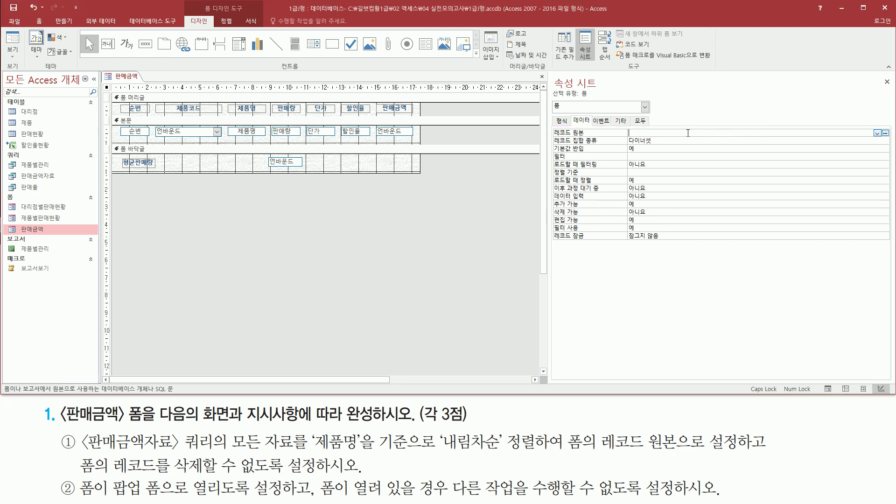
pyautogui.moveTo(628, 137); pyautogui.dragTo(801, 130)
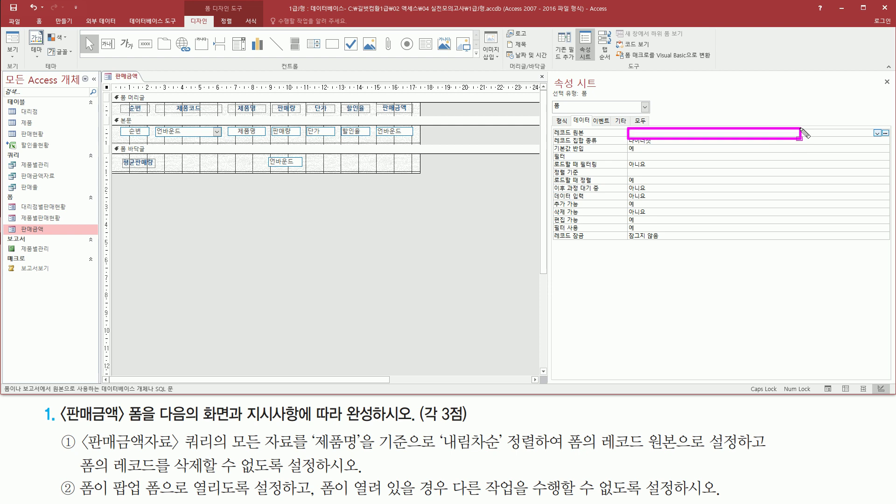
pyautogui.moveTo(881, 124); pyautogui.dragTo(890, 140)
pyautogui.press('Escape')
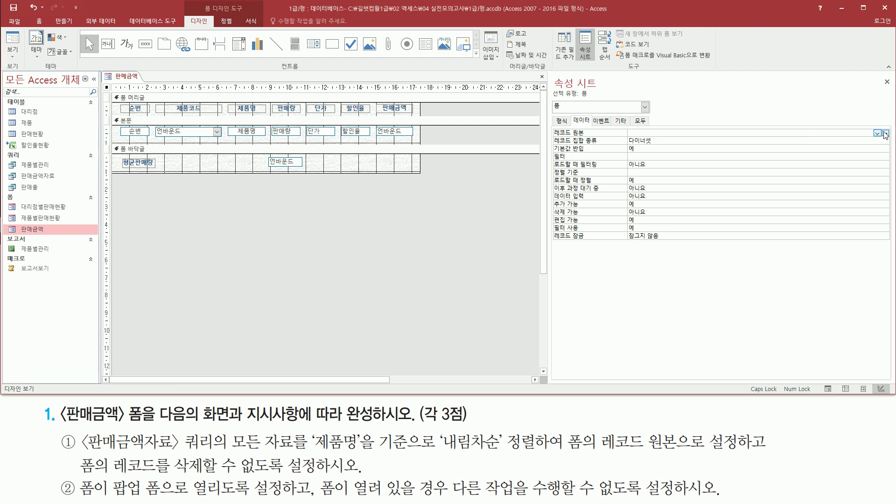
pyautogui.click(885, 133)
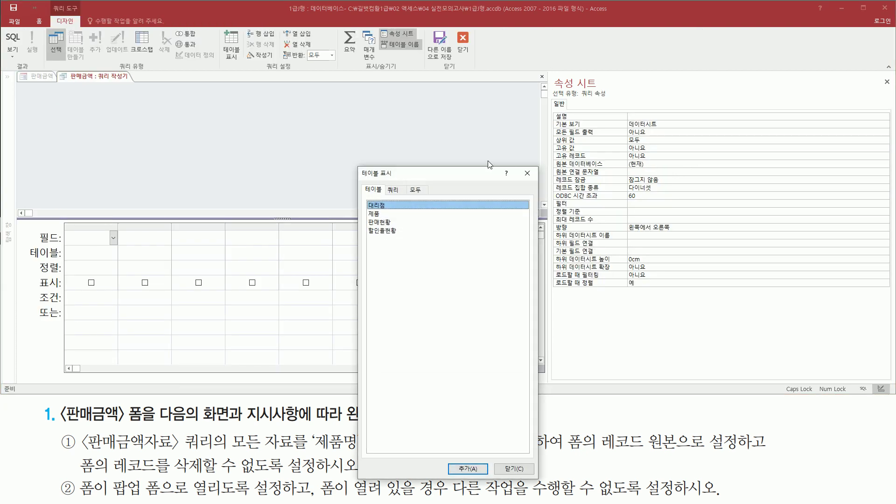
# Step: Add the 판매금액자료 query as the source in the query builder and close the table selection dialog
pyautogui.moveTo(94, 82)
pyautogui.mouseDown()
pyautogui.moveTo(136, 82)
pyautogui.moveTo(136, 71)
pyautogui.mouseUp()
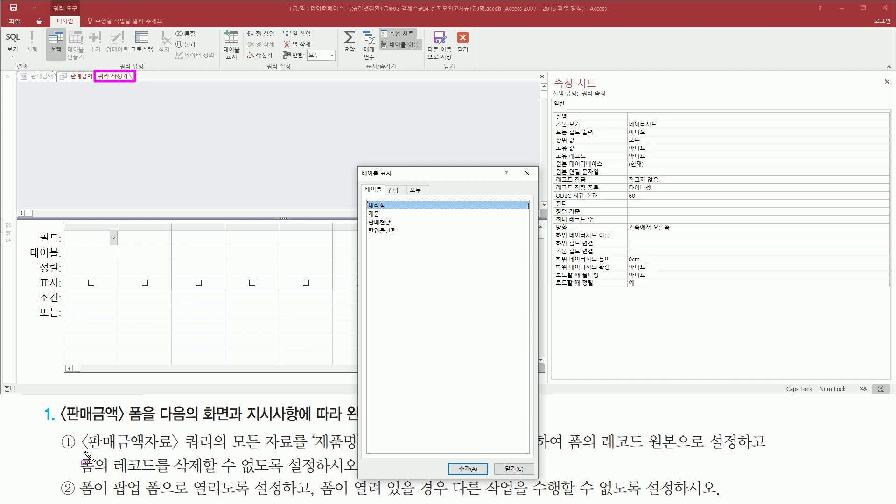
pyautogui.moveTo(81, 451)
pyautogui.mouseDown()
pyautogui.moveTo(215, 460)
pyautogui.moveTo(235, 452)
pyautogui.moveTo(232, 431)
pyautogui.moveTo(223, 432)
pyautogui.mouseUp()
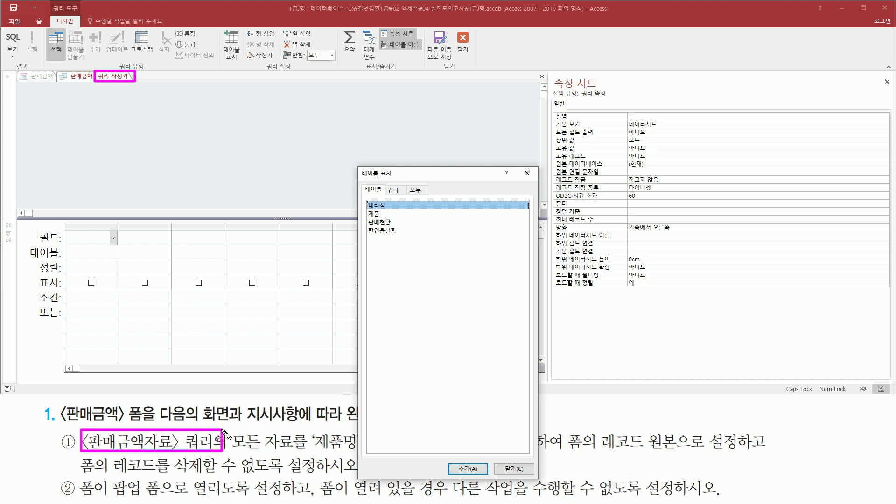
pyautogui.moveTo(386, 185); pyautogui.dragTo(404, 193)
pyautogui.click(395, 190)
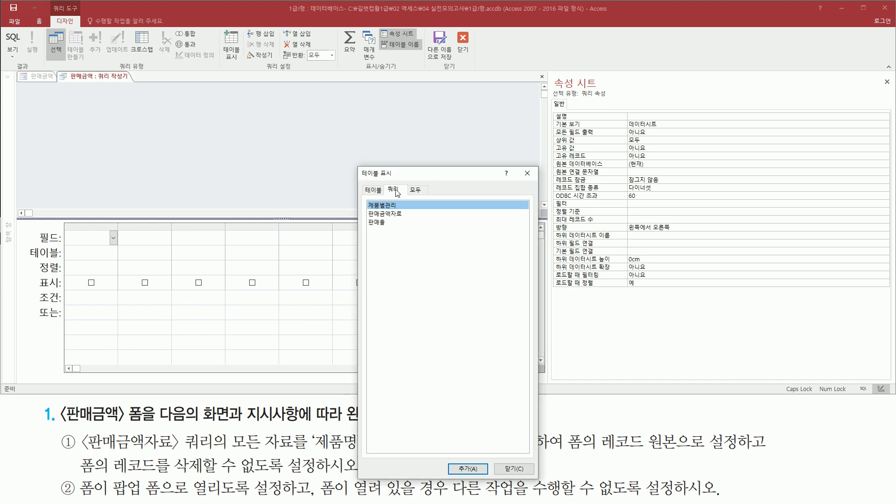
pyautogui.click(390, 214)
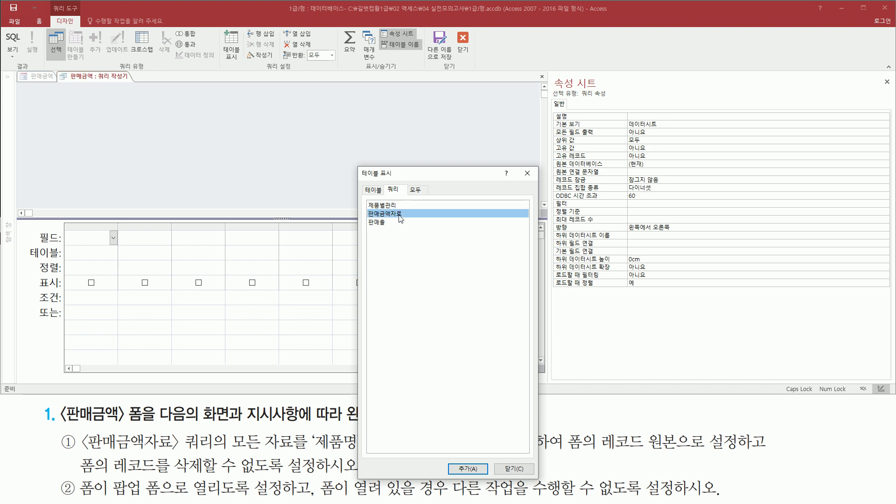
pyautogui.doubleClick(398, 217)
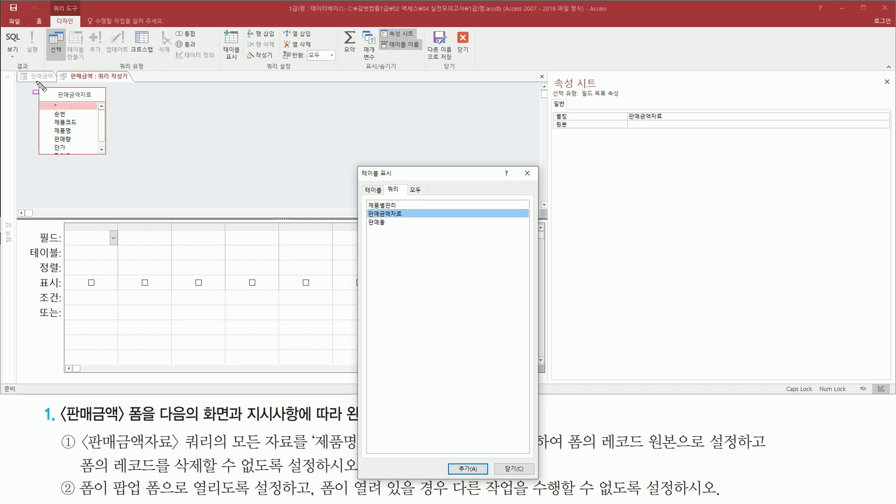
pyautogui.click(529, 176)
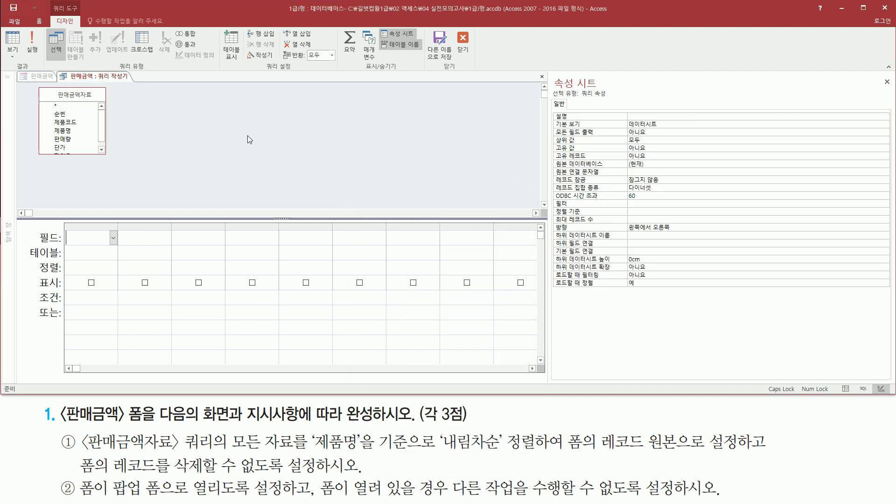
# Step: Add all fields (*) of the 판매금액자료 query to the first column of the query design grid
pyautogui.moveTo(78, 452); pyautogui.dragTo(293, 453)
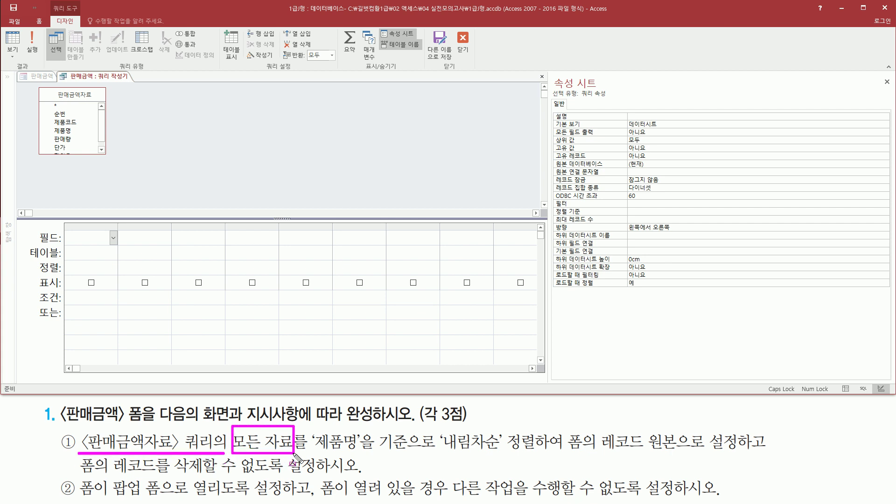
pyautogui.moveTo(49, 99); pyautogui.dragTo(75, 110)
pyautogui.press('Escape')
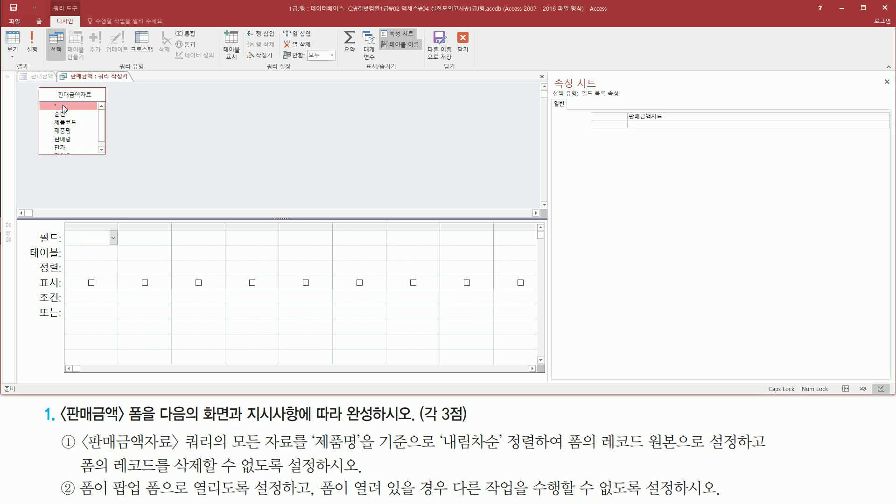
pyautogui.doubleClick(62, 105)
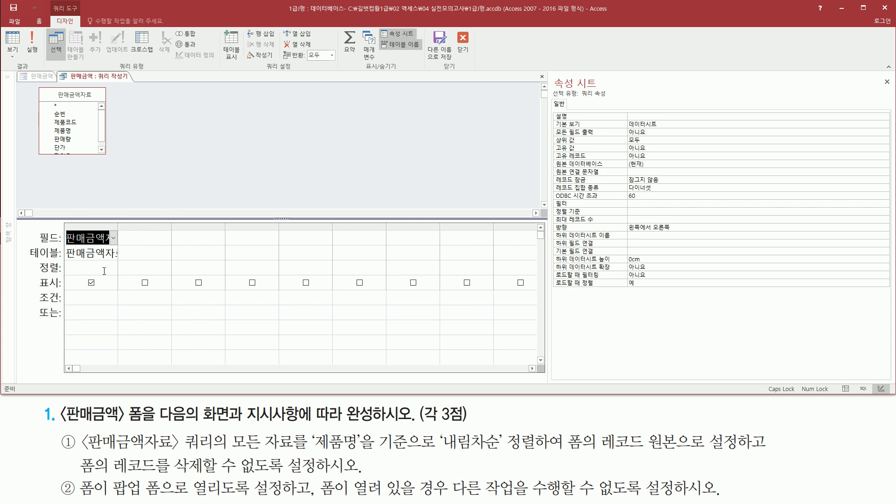
# Step: Add the 제품명 field of the 판매금액자료 query to the second column of the query design grid
pyautogui.moveTo(309, 452)
pyautogui.mouseDown()
pyautogui.moveTo(516, 453)
pyautogui.moveTo(548, 431)
pyautogui.mouseUp()
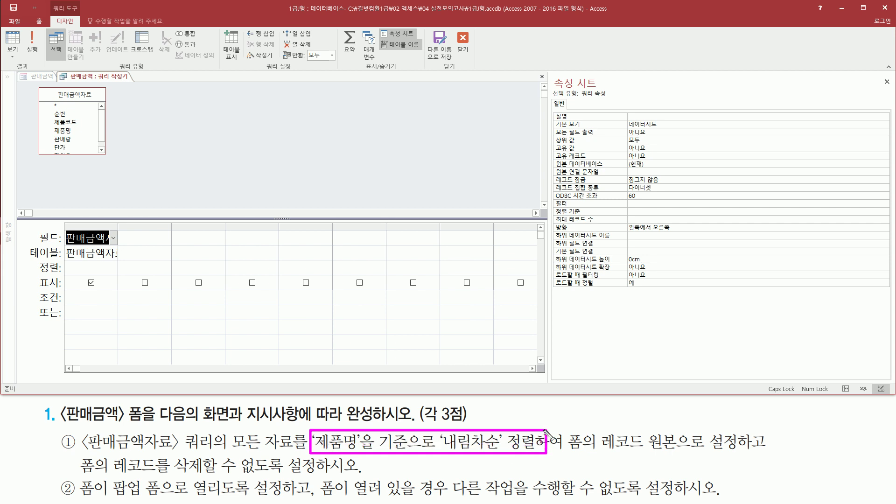
pyautogui.moveTo(51, 135)
pyautogui.mouseDown()
pyautogui.moveTo(90, 133)
pyautogui.moveTo(87, 126)
pyautogui.mouseUp()
pyautogui.press('Escape')
pyautogui.doubleClick(68, 131)
pyautogui.doubleClick(68, 132)
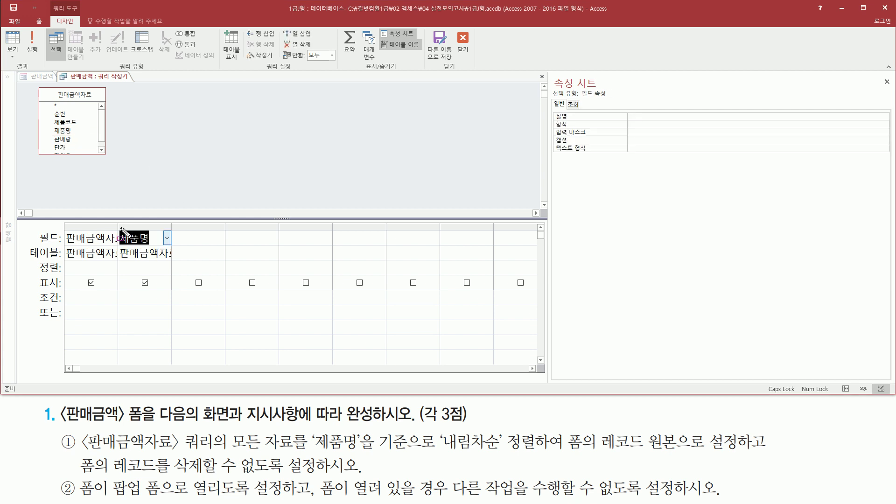
pyautogui.moveTo(118, 225); pyautogui.dragTo(173, 262)
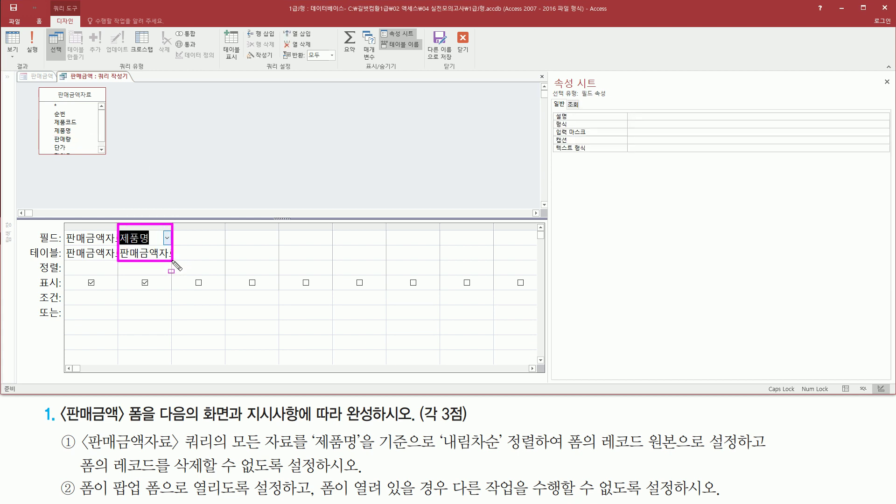
# Step: Set the sort order of the 제품명 column to 내림차순 in the query grid
pyautogui.moveTo(438, 451); pyautogui.dragTo(561, 452)
pyautogui.moveTo(39, 276); pyautogui.dragTo(62, 276)
pyautogui.press('Escape')
pyautogui.click(125, 270)
pyautogui.click(166, 268)
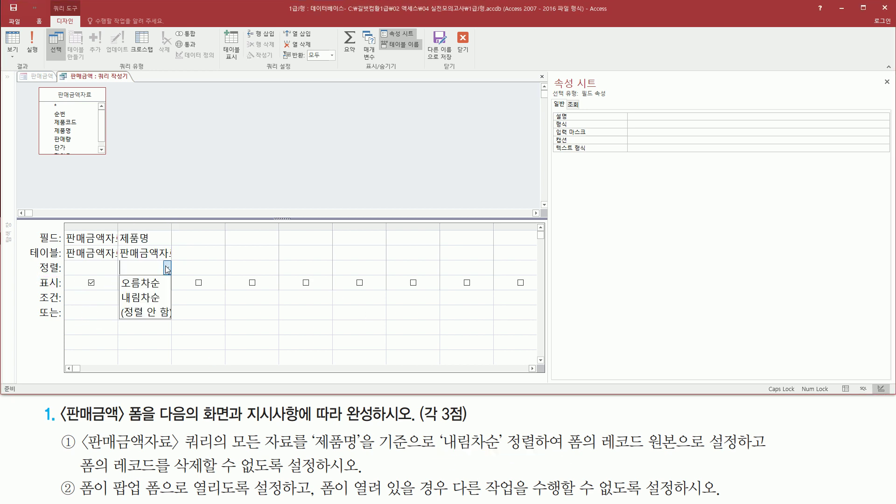
pyautogui.click(146, 297)
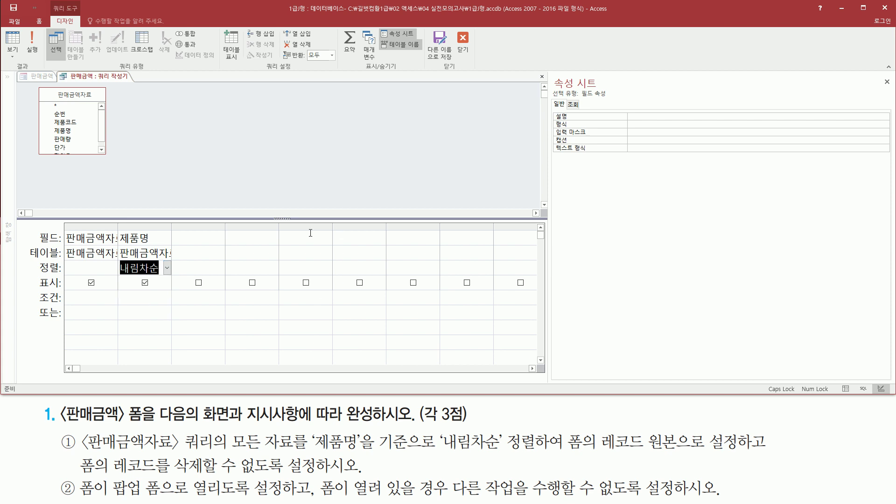
# Step: Exclude the 제품명 column from the query output and widen the first column to fit 판매금액자료.*
pyautogui.moveTo(119, 228); pyautogui.dragTo(172, 276)
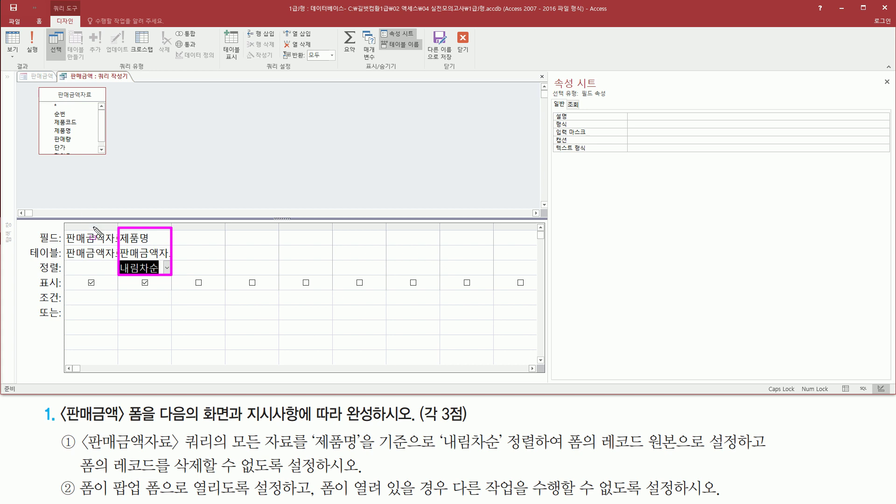
pyautogui.moveTo(65, 229); pyautogui.dragTo(111, 263)
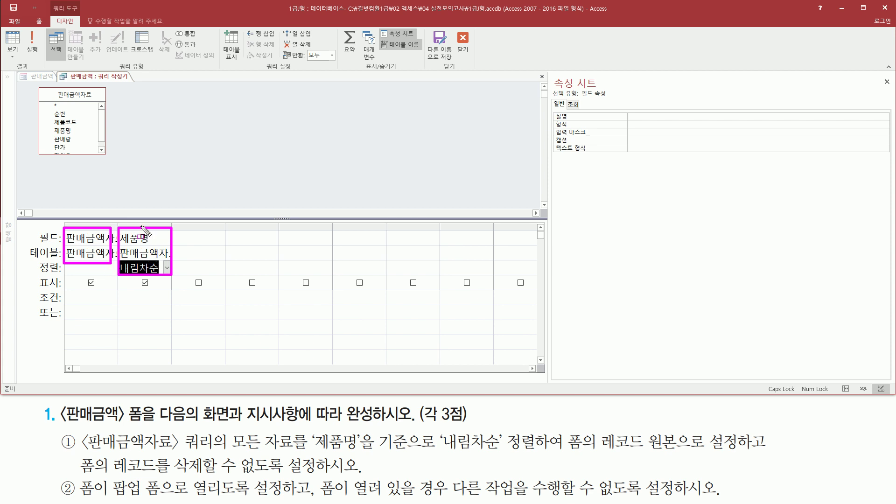
pyautogui.moveTo(138, 277); pyautogui.dragTo(153, 290)
pyautogui.press('Escape')
pyautogui.click(145, 283)
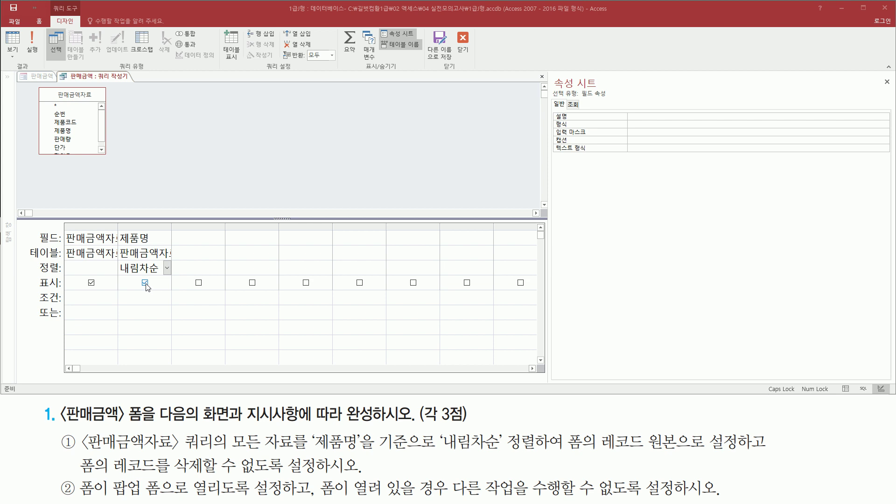
pyautogui.moveTo(118, 226); pyautogui.dragTo(218, 233)
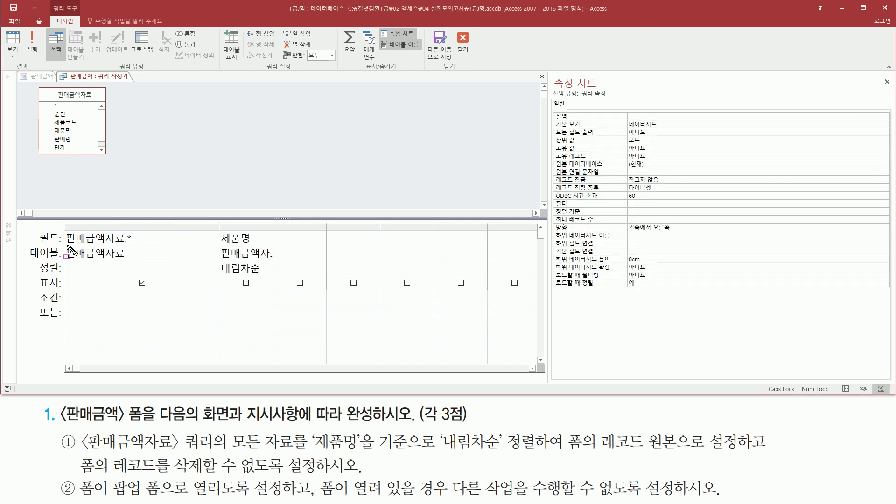
# Step: Examine the fields, sort order and output settings of both columns in the query grid
pyautogui.moveTo(65, 244); pyautogui.dragTo(143, 244)
pyautogui.moveTo(136, 245); pyautogui.dragTo(142, 242)
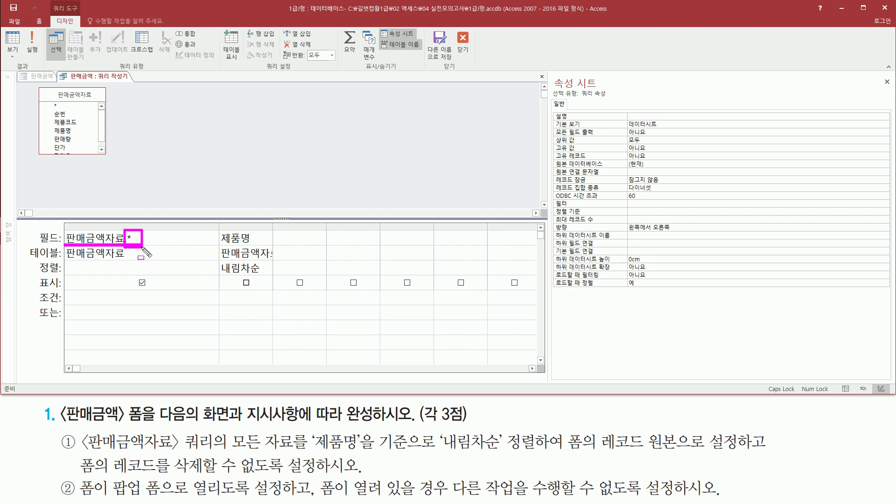
pyautogui.moveTo(32, 288); pyautogui.dragTo(167, 276)
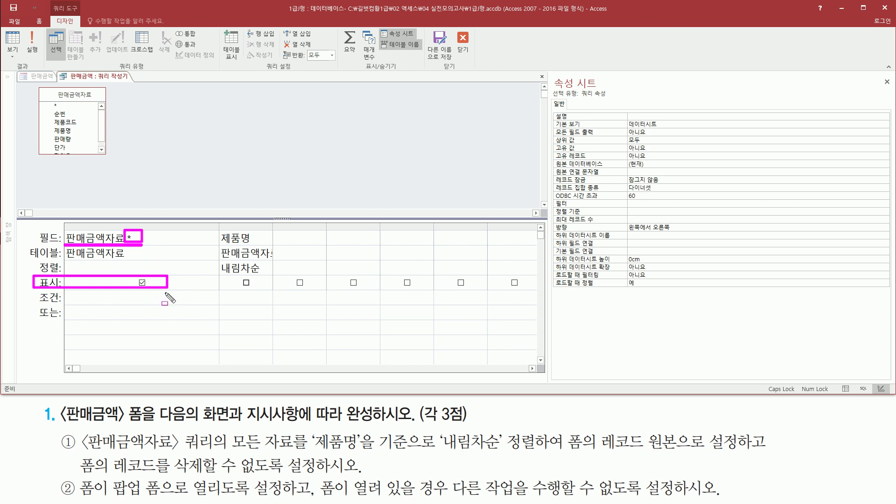
pyautogui.moveTo(216, 230); pyautogui.dragTo(259, 252)
pyautogui.moveTo(222, 275); pyautogui.dragTo(273, 276)
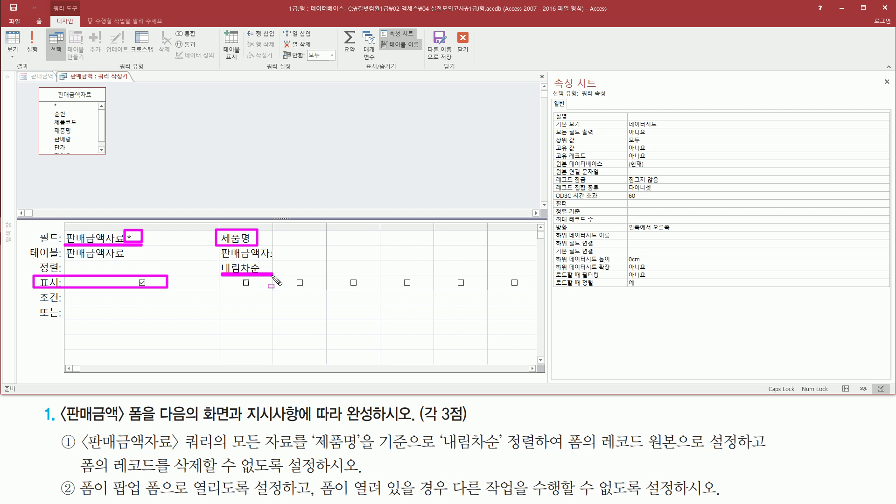
pyautogui.moveTo(211, 208)
pyautogui.mouseDown()
pyautogui.moveTo(247, 280)
pyautogui.moveTo(294, 306)
pyautogui.moveTo(255, 289)
pyautogui.mouseUp()
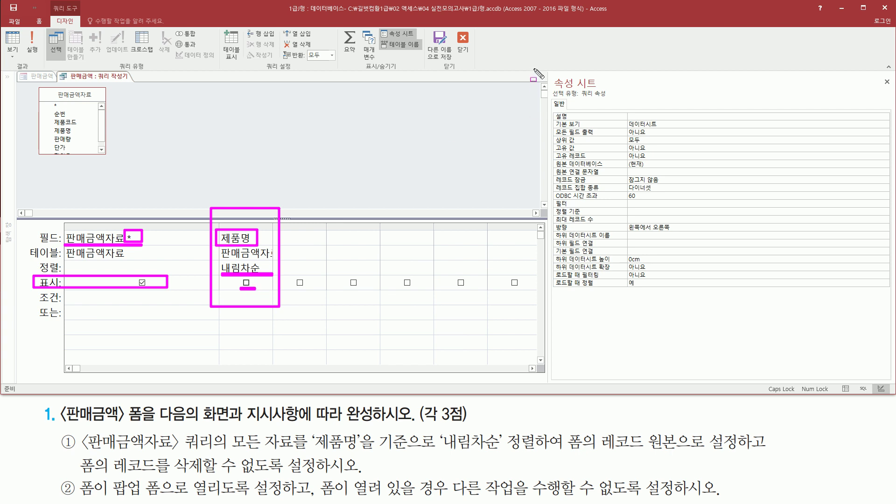
pyautogui.moveTo(534, 68); pyautogui.dragTo(549, 85)
pyautogui.press('Escape')
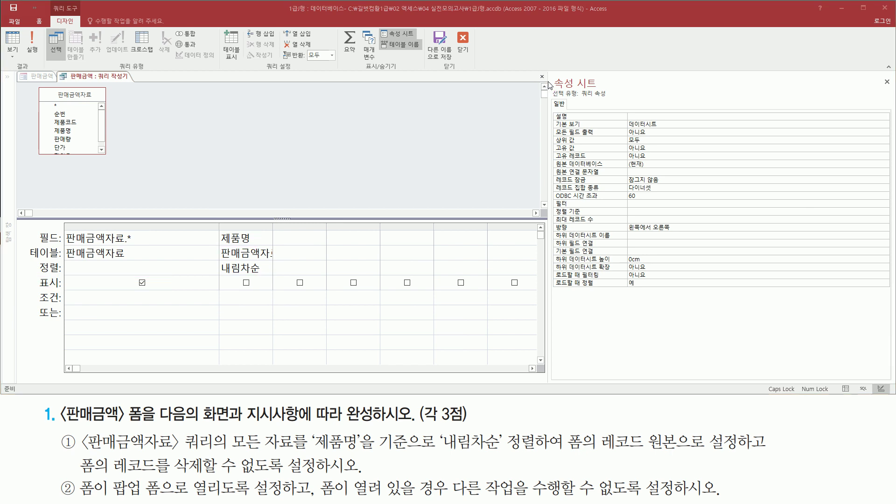
# Step: Close the query builder and save the SQL changes to the form's 레코드 원본 property
pyautogui.click(542, 77)
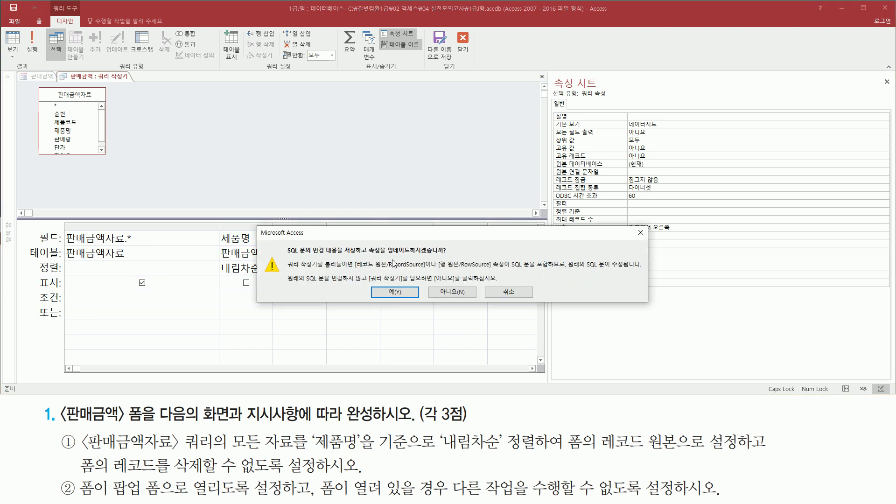
pyautogui.moveTo(386, 256); pyautogui.dragTo(450, 256)
pyautogui.moveTo(374, 285); pyautogui.dragTo(417, 299)
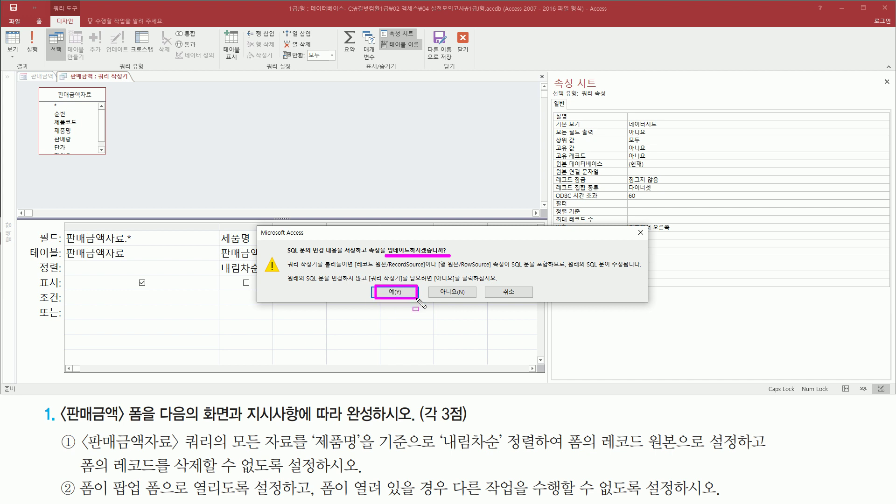
pyautogui.press('Escape')
pyautogui.click(400, 292)
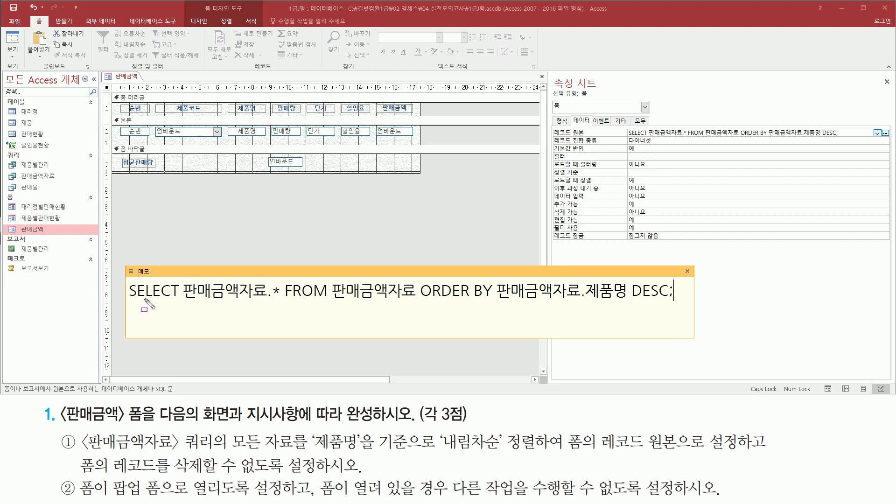
# Step: Examine the SELECT, FROM and ORDER BY clauses of the SQL statement in the form's 레코드 원본 property
pyautogui.hotkey('ctrl', 'shift', 'd')
pyautogui.moveTo(552, 138); pyautogui.dragTo(596, 137)
pyautogui.moveTo(126, 302); pyautogui.dragTo(682, 302)
pyautogui.press('Escape')
pyautogui.hotkey('ctrl', 'shift', 'd')
pyautogui.moveTo(331, 303)
pyautogui.mouseDown()
pyautogui.moveTo(423, 306)
pyautogui.moveTo(418, 279)
pyautogui.mouseUp()
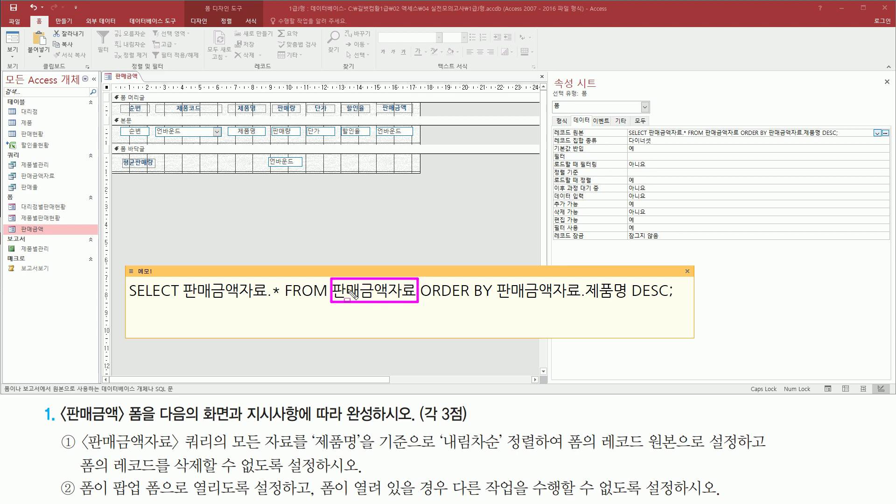
pyautogui.moveTo(269, 280); pyautogui.dragTo(282, 303)
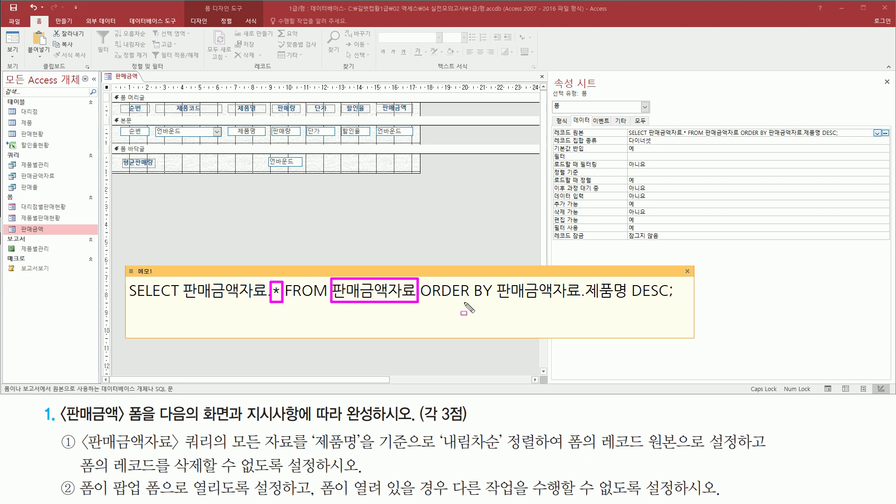
pyautogui.moveTo(422, 300); pyautogui.dragTo(489, 301)
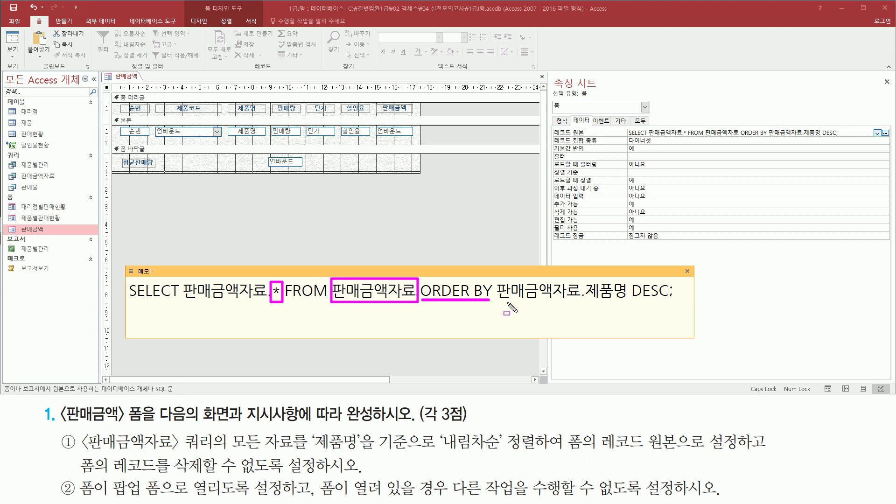
pyautogui.moveTo(585, 301); pyautogui.dragTo(625, 302)
pyautogui.moveTo(634, 299); pyautogui.dragTo(666, 299)
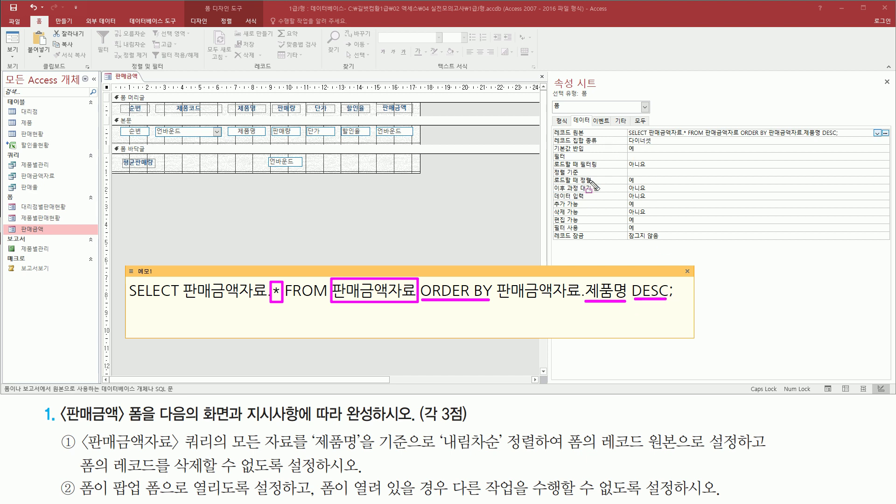
pyautogui.press('Escape')
# Step: Start a simplified SQL statement on the memo's second line reading SELECT * FROM 판매금액자료
pyautogui.click(682, 290)
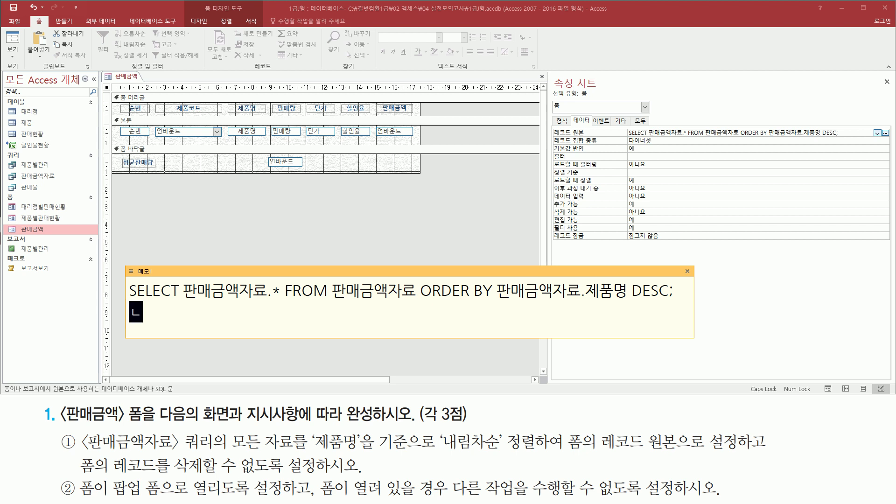
pyautogui.write('se')
pyautogui.press('BackSpace')
pyautogui.press('BackSpace')
pyautogui.write('SELECT')
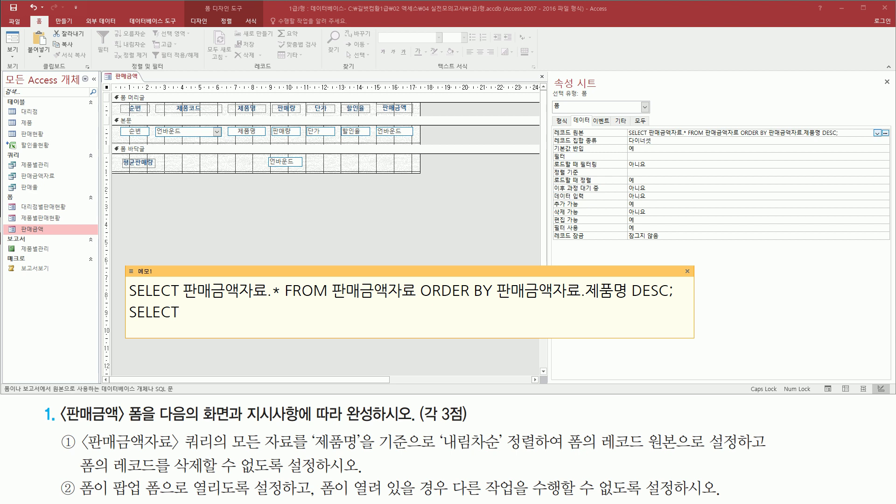
pyautogui.write('*')
pyautogui.press('BackSpace')
pyautogui.write('* FROM 판')
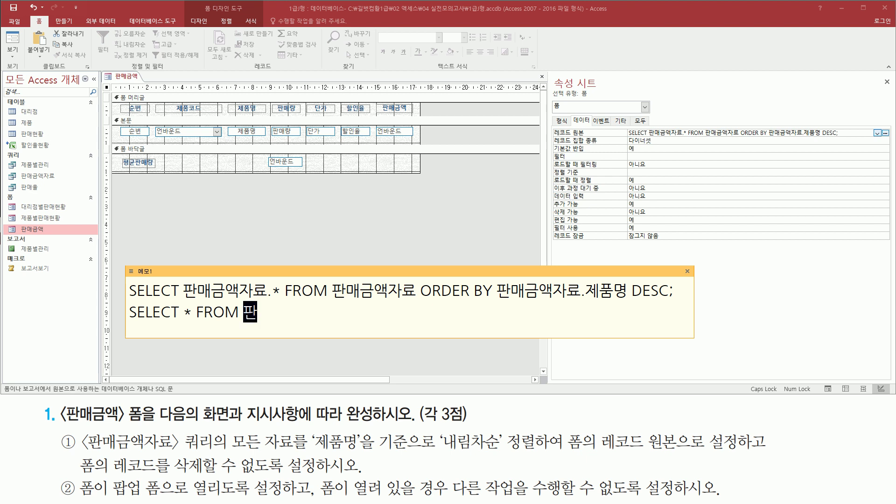
pyautogui.write('매금액ㅈ자료')
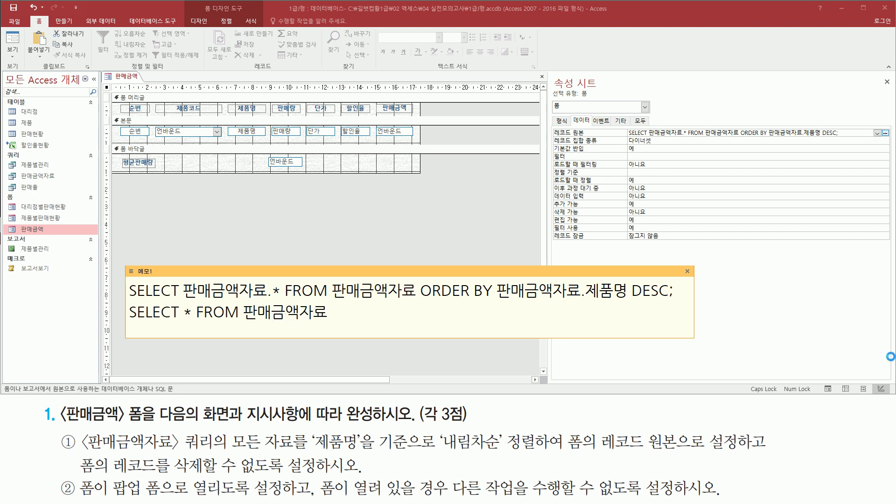
# Step: Complete the memo's simplified SQL statement with the sort clause ORDER BY 제품명 DESC;
pyautogui.moveTo(127, 323); pyautogui.dragTo(331, 324)
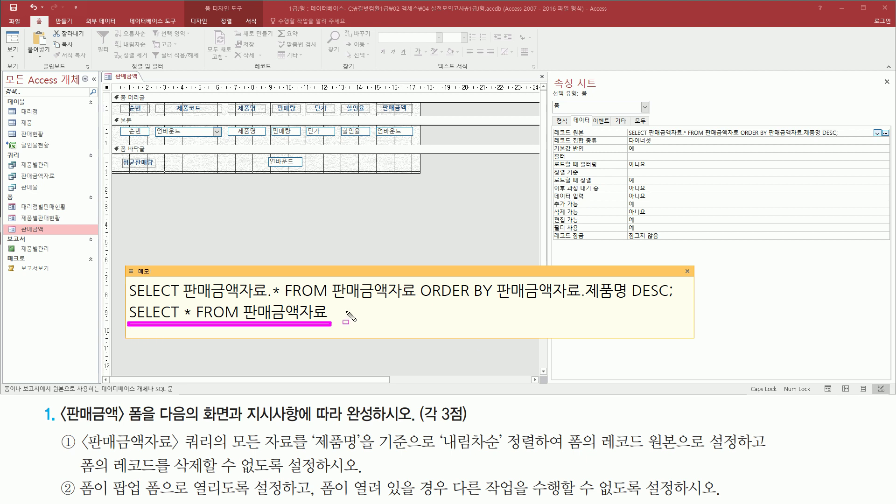
pyautogui.press('Escape')
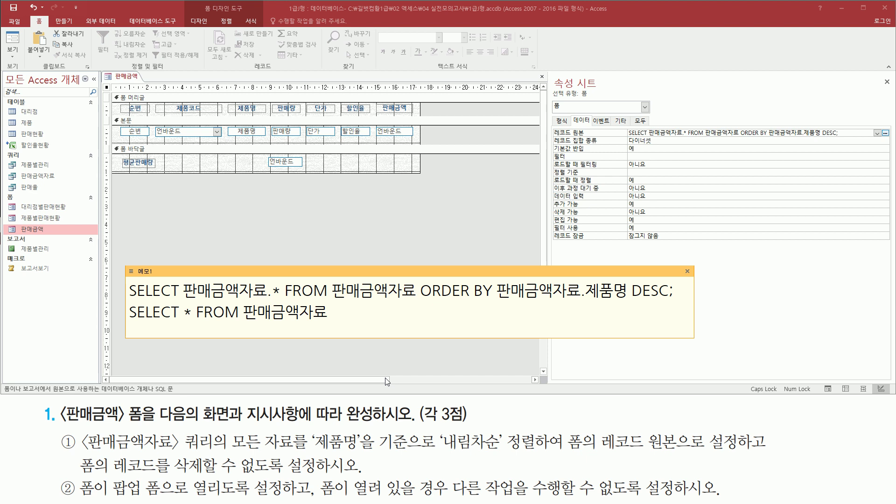
pyautogui.write('ORDER BY 제품명')
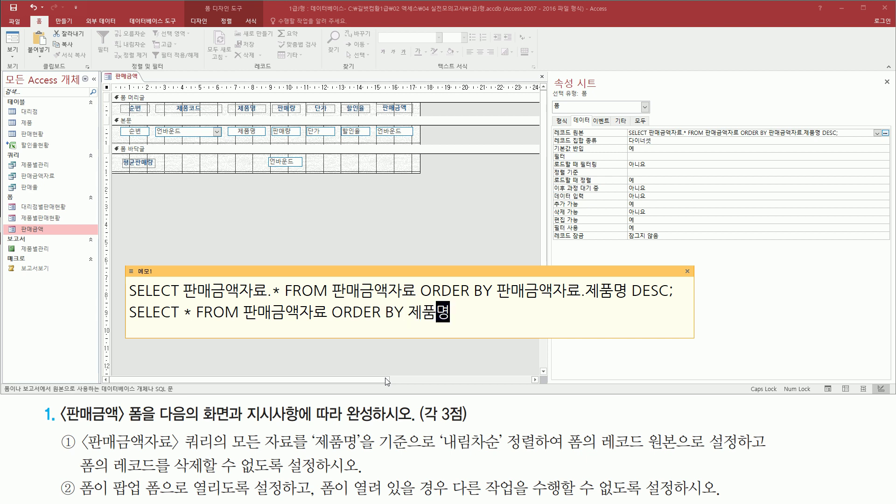
pyautogui.write(' DESC;')
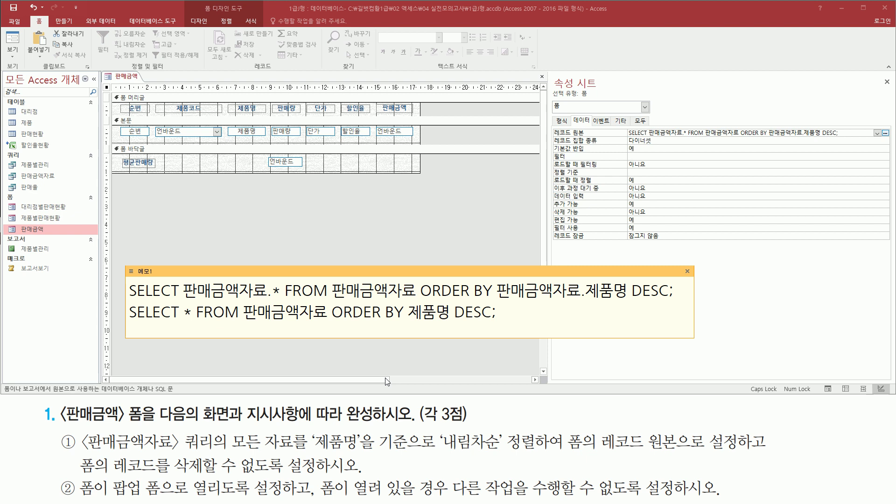
# Step: Copy the simplified SQL statement from the memo and replace the form's 레코드 원본 value with it
pyautogui.hotkey('shift', 'Home')
pyautogui.hotkey('ctrl', 'c')
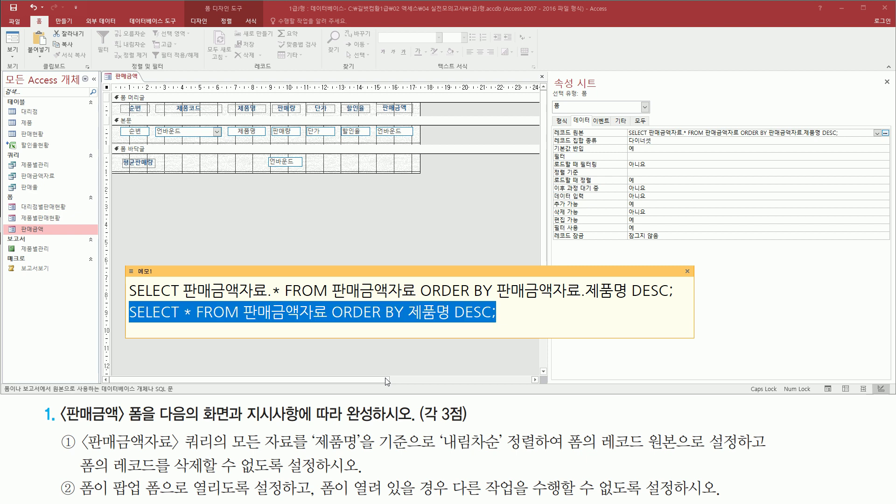
pyautogui.press('End')
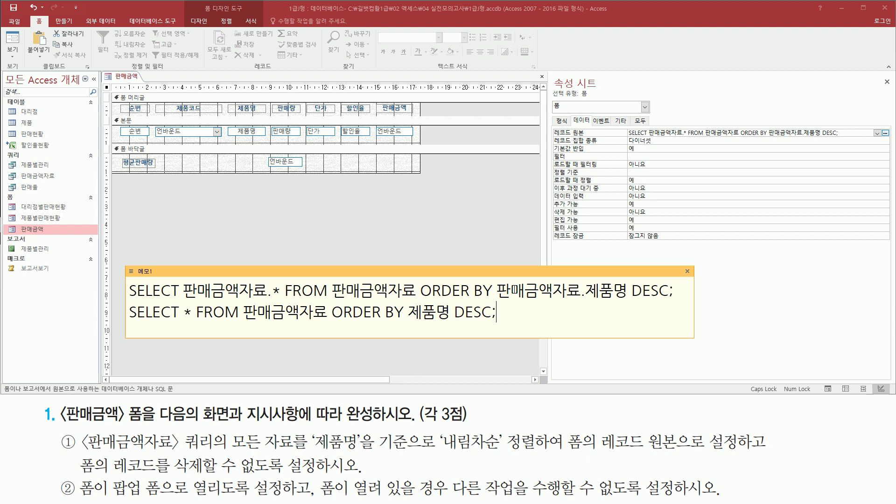
pyautogui.moveTo(853, 133); pyautogui.dragTo(420, 136)
pyautogui.hotkey('ctrl', 'v')
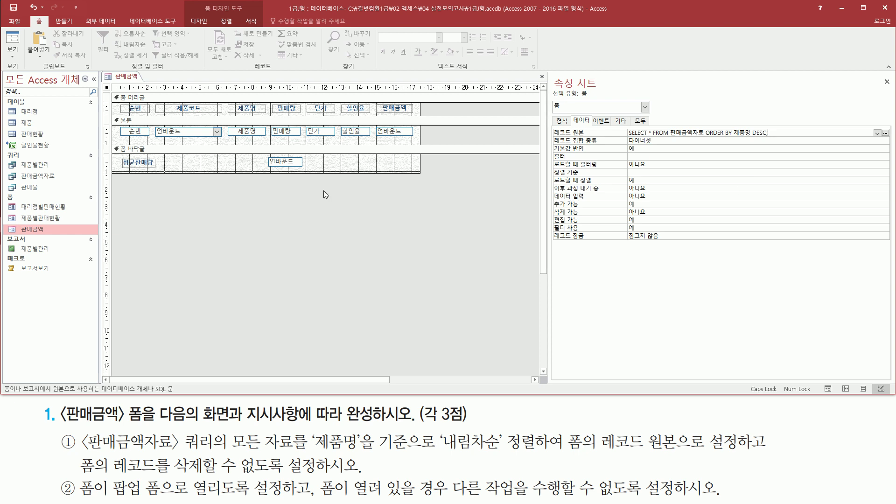
# Step: Show the 판매금액 form in form view to check the record order by 제품명
pyautogui.rightClick(439, 176)
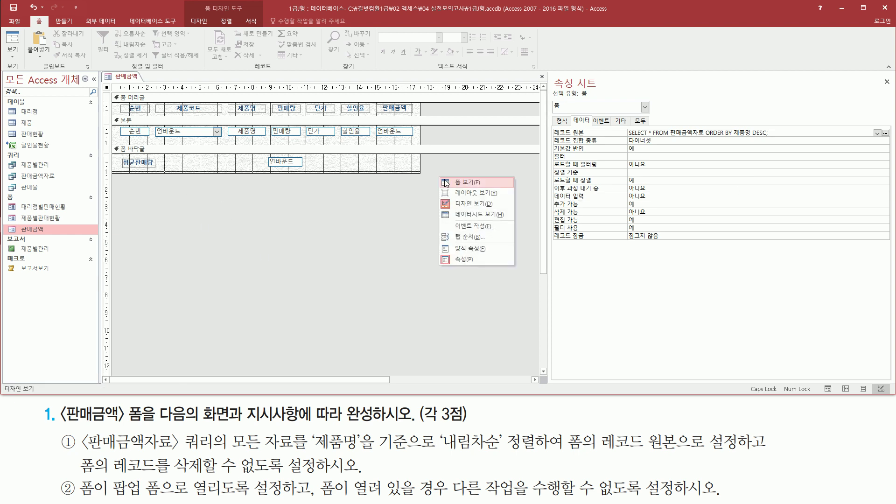
pyautogui.click(473, 183)
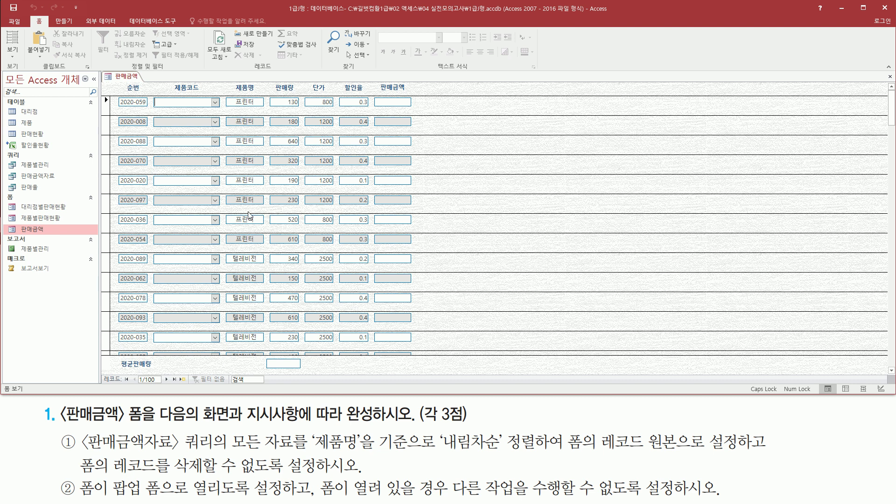
pyautogui.moveTo(312, 452)
pyautogui.mouseDown()
pyautogui.moveTo(542, 454)
pyautogui.moveTo(542, 430)
pyautogui.mouseUp()
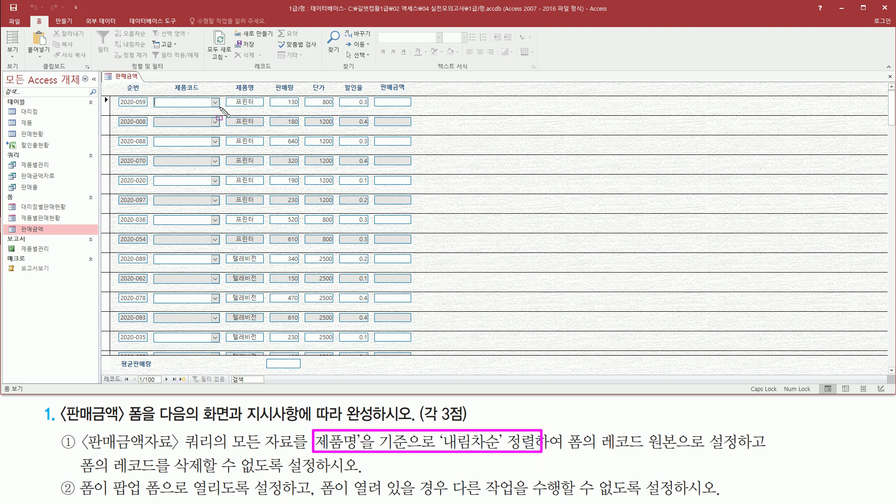
# Step: Examine the order of the 제품명 values throughout the records of the 판매금액 form
pyautogui.moveTo(231, 94)
pyautogui.mouseDown()
pyautogui.moveTo(252, 248)
pyautogui.moveTo(264, 247)
pyautogui.mouseUp()
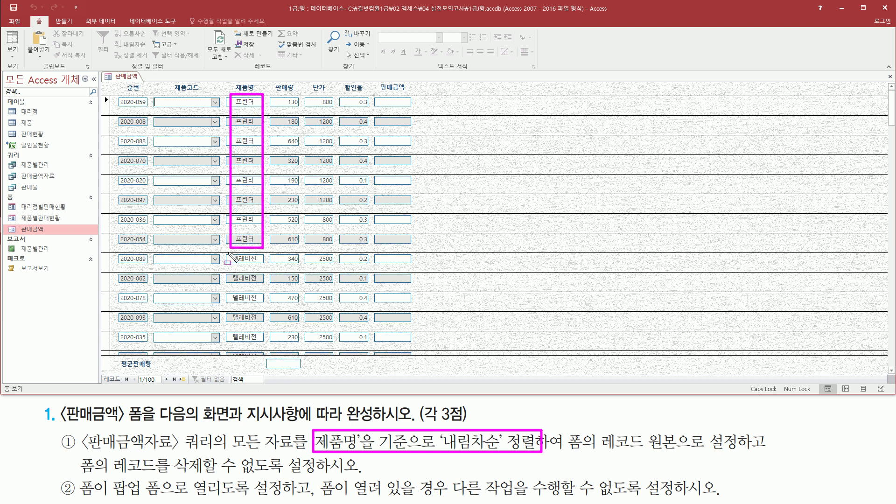
pyautogui.press('Escape')
pyautogui.scroll(-6, 256, 313)
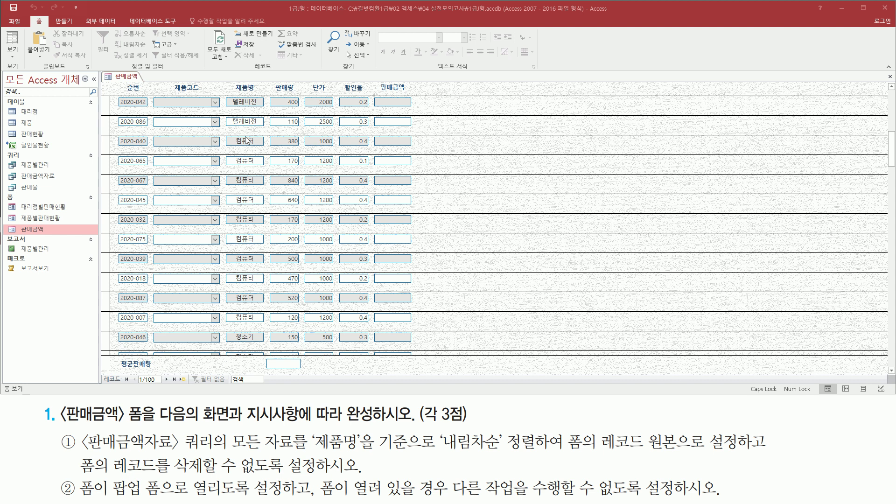
pyautogui.scroll(-3, 239, 265)
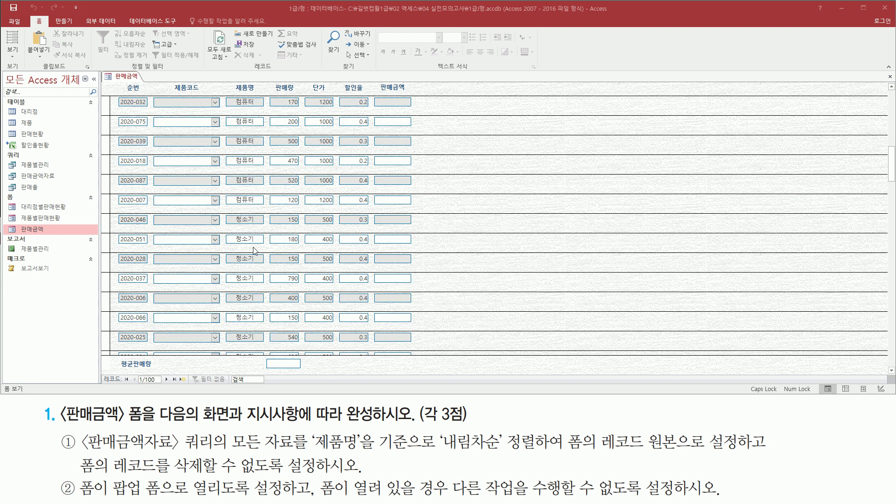
pyautogui.scroll(-3, 247, 285)
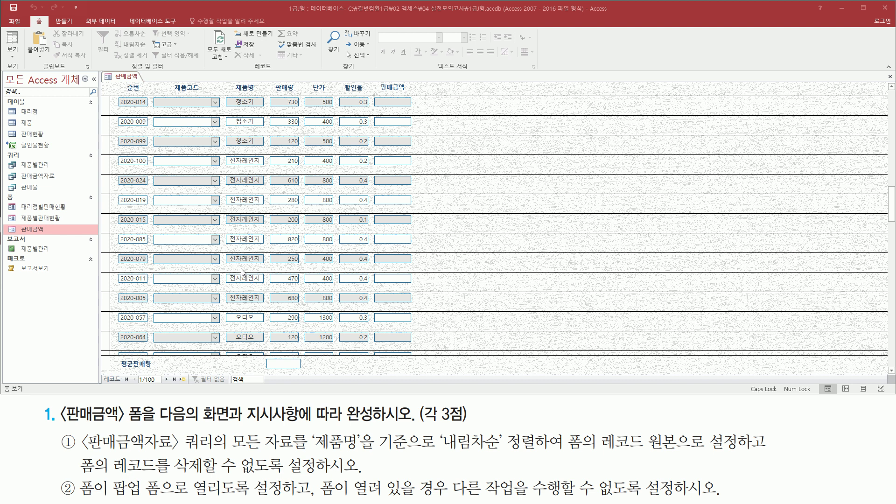
pyautogui.scroll(-1, 244, 272)
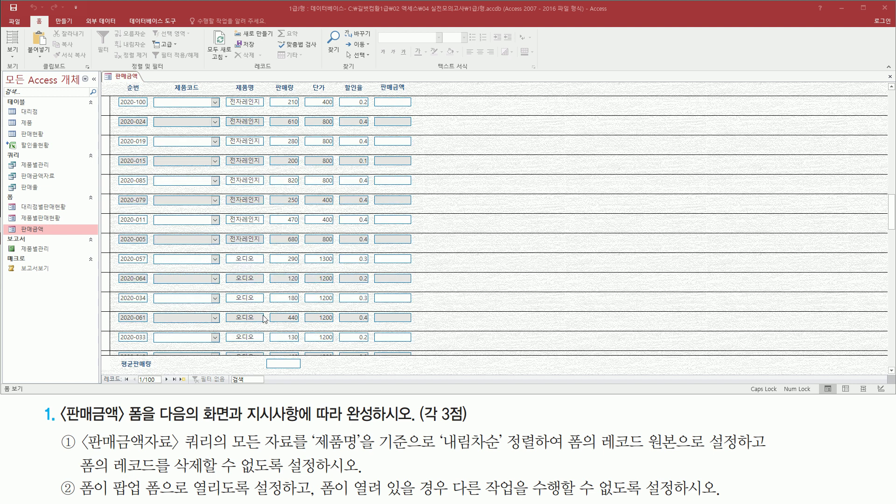
pyautogui.scroll(8, 258, 293)
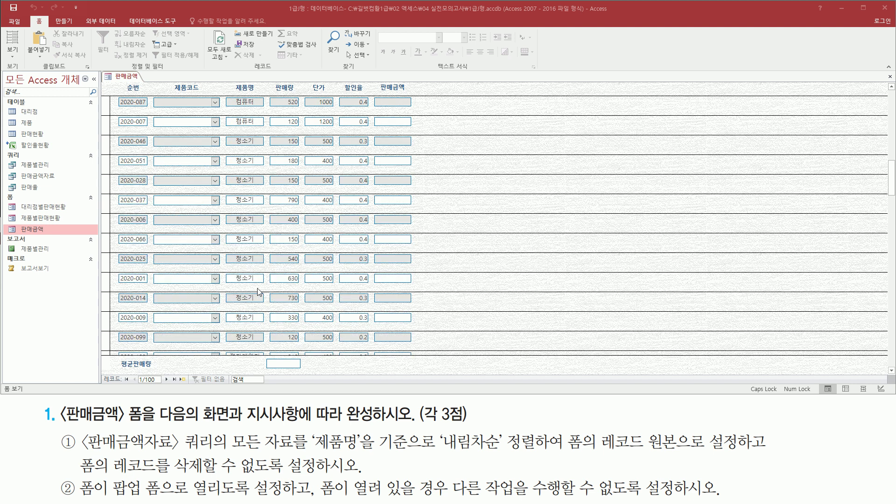
pyautogui.scroll(3, 258, 293)
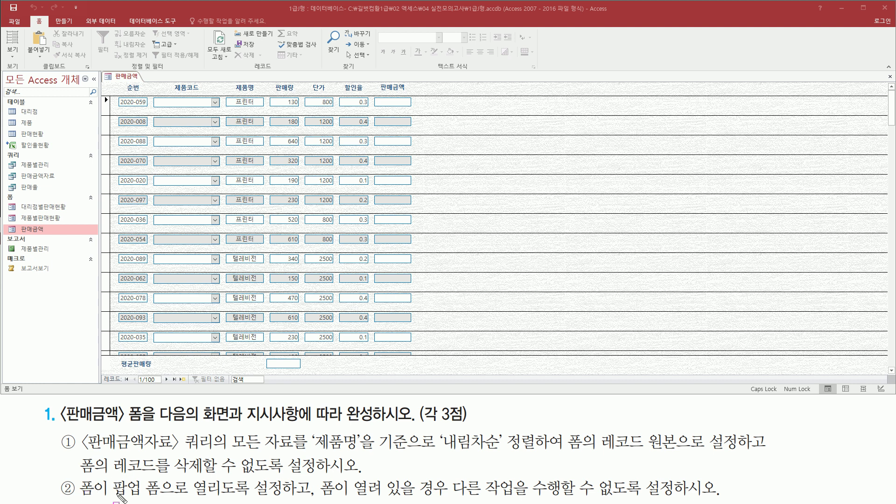
# Step: Open the 제품별관리 query alongside the 판매금액 form to check access to other objects, and close the query again
pyautogui.moveTo(113, 478)
pyautogui.mouseDown()
pyautogui.moveTo(161, 500)
pyautogui.moveTo(278, 499)
pyautogui.mouseUp()
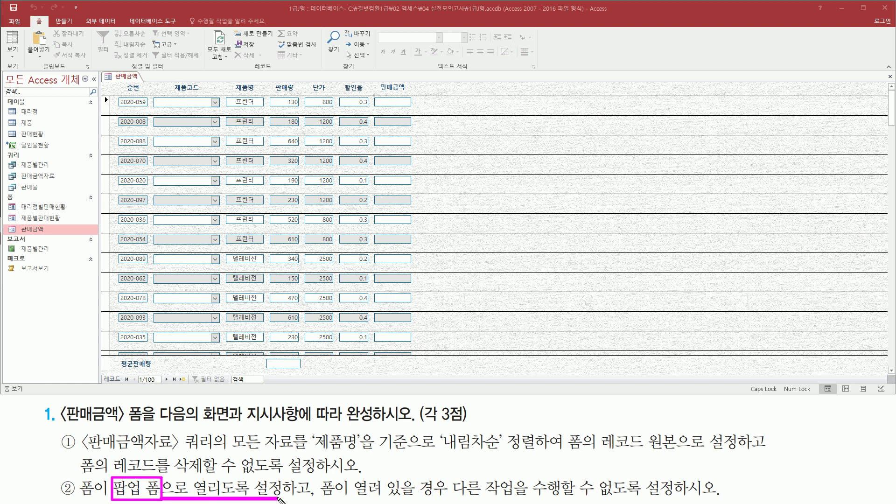
pyautogui.moveTo(319, 475)
pyautogui.mouseDown()
pyautogui.moveTo(452, 499)
pyautogui.moveTo(662, 501)
pyautogui.mouseUp()
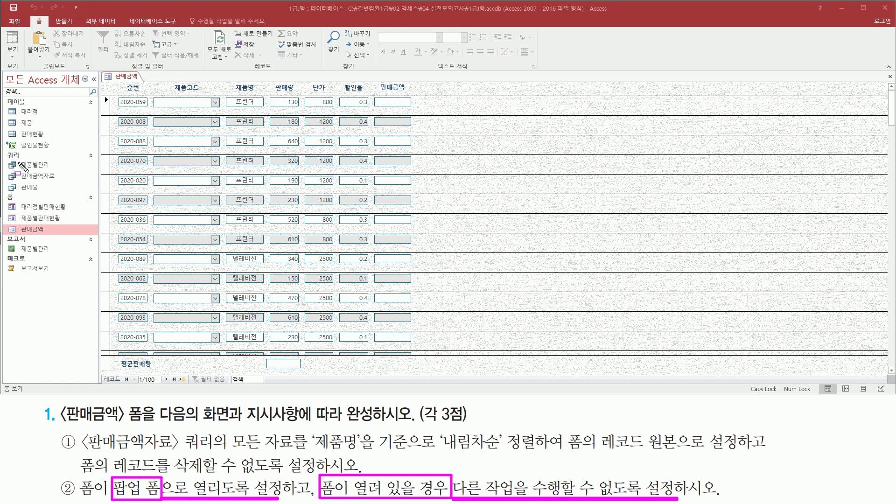
pyautogui.moveTo(19, 159); pyautogui.dragTo(56, 172)
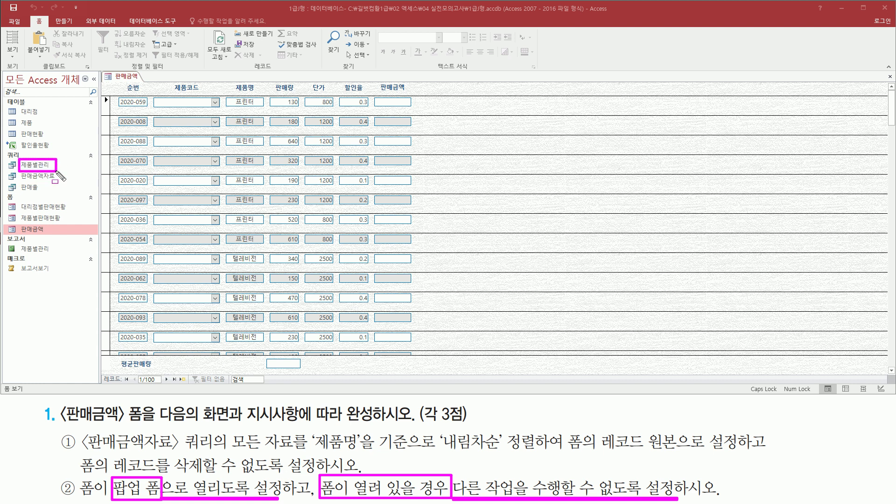
pyautogui.press('Escape')
pyautogui.click(35, 166)
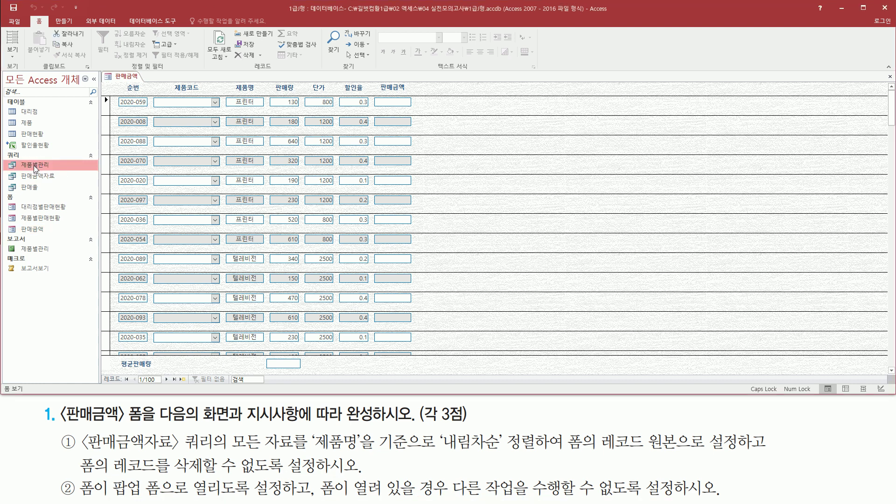
pyautogui.doubleClick(35, 166)
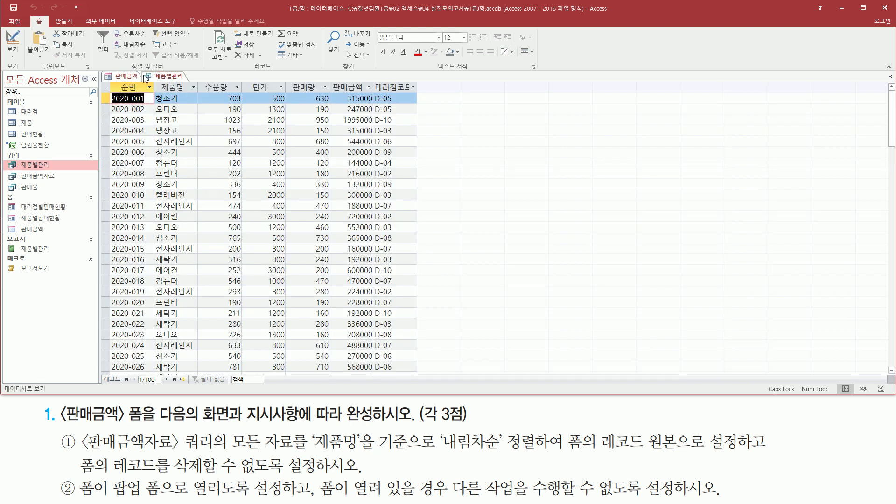
pyautogui.moveTo(14, 153); pyautogui.dragTo(64, 174)
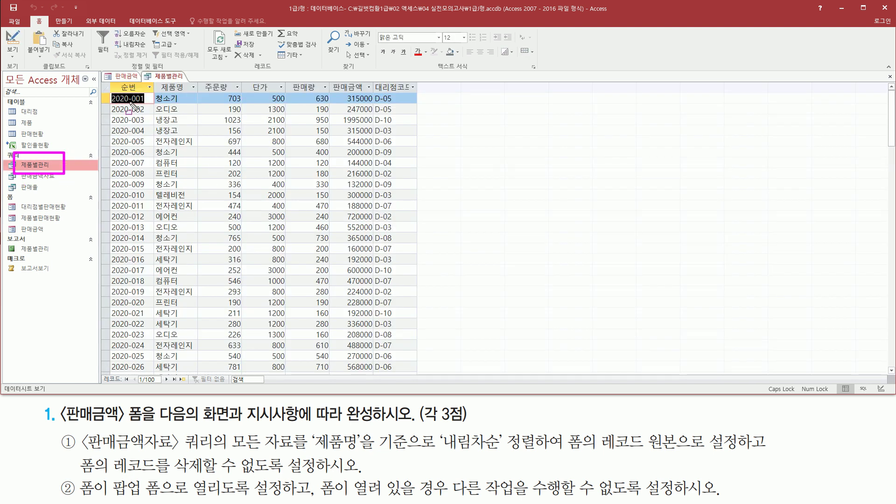
pyautogui.moveTo(149, 72); pyautogui.dragTo(183, 82)
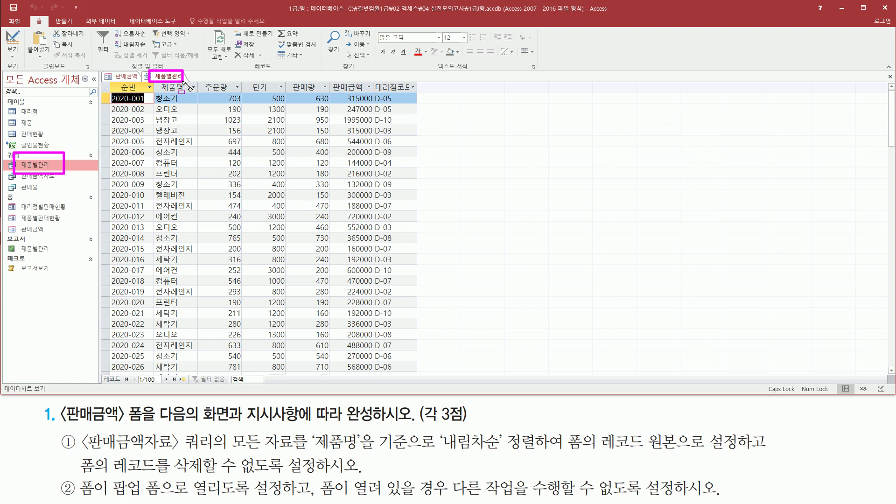
pyautogui.moveTo(321, 498); pyautogui.dragTo(448, 497)
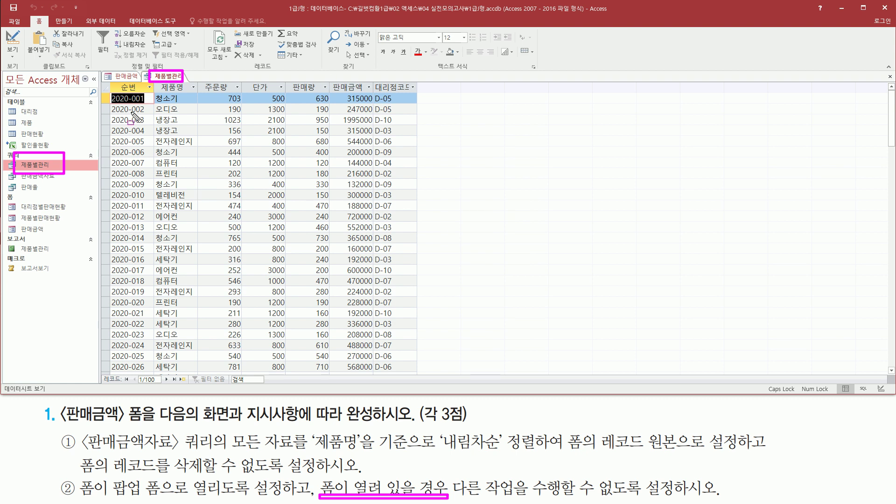
pyautogui.moveTo(454, 474)
pyautogui.mouseDown()
pyautogui.moveTo(607, 499)
pyautogui.moveTo(725, 499)
pyautogui.mouseUp()
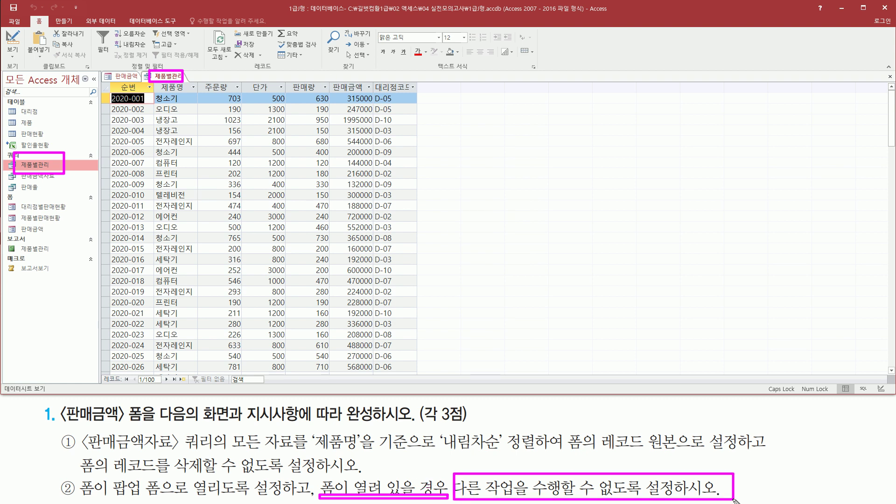
pyautogui.press('Escape')
pyautogui.rightClick(166, 79)
pyautogui.click(187, 94)
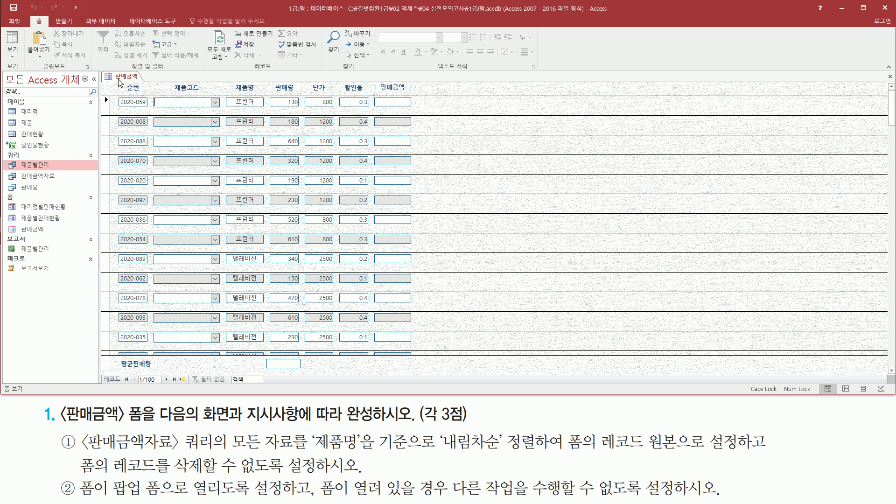
# Step: Switch the 판매금액 form to design view and set its 팝업 property to 예
pyautogui.rightClick(124, 79)
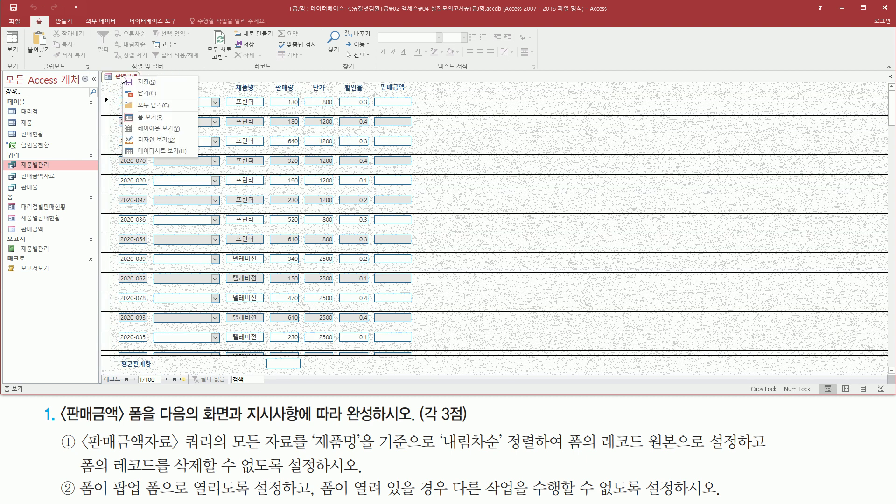
pyautogui.click(156, 140)
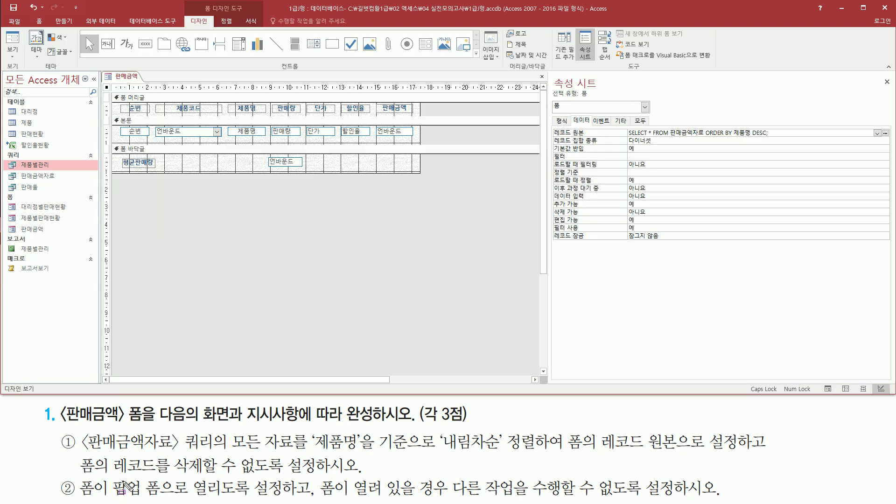
pyautogui.moveTo(108, 474); pyautogui.dragTo(161, 498)
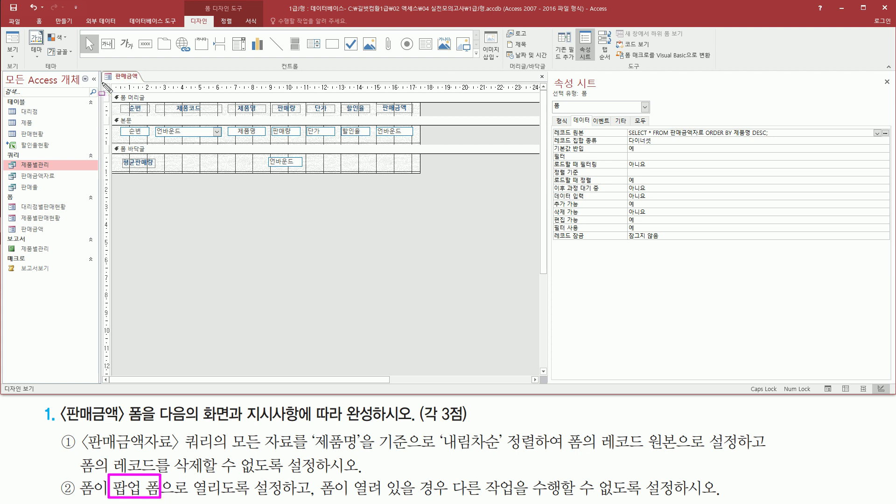
pyautogui.moveTo(102, 83); pyautogui.dragTo(111, 92)
pyautogui.moveTo(551, 96)
pyautogui.mouseDown()
pyautogui.moveTo(596, 97)
pyautogui.moveTo(632, 128)
pyautogui.mouseUp()
pyautogui.press('Escape')
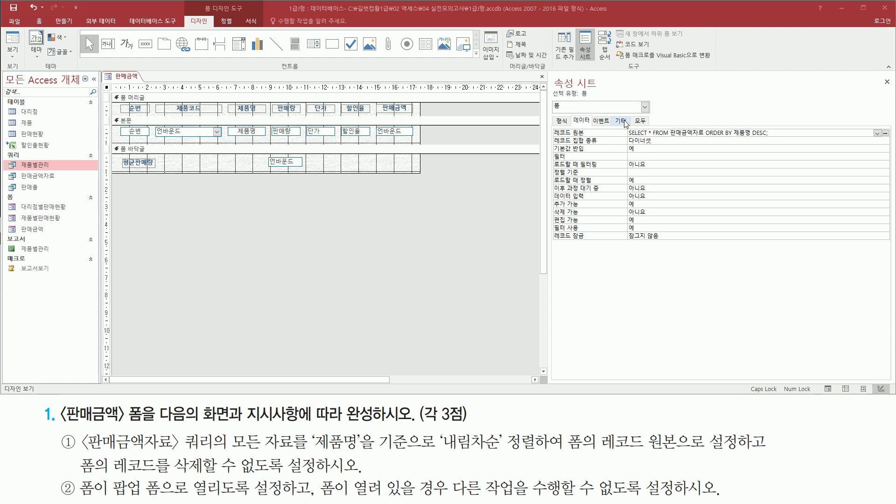
pyautogui.click(621, 121)
pyautogui.moveTo(550, 136)
pyautogui.mouseDown()
pyautogui.moveTo(658, 145)
pyautogui.moveTo(655, 137)
pyautogui.mouseUp()
pyautogui.press('Escape')
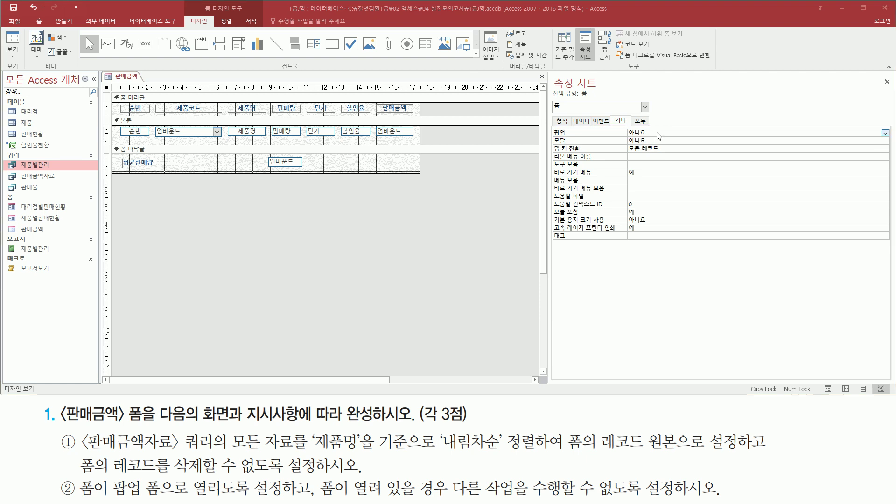
pyautogui.doubleClick(668, 134)
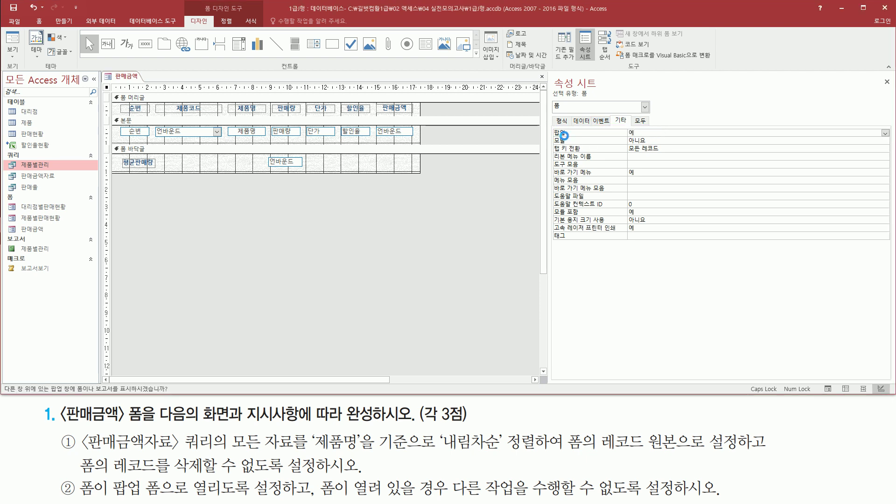
pyautogui.moveTo(552, 137)
pyautogui.mouseDown()
pyautogui.moveTo(652, 138)
pyautogui.moveTo(653, 128)
pyautogui.mouseUp()
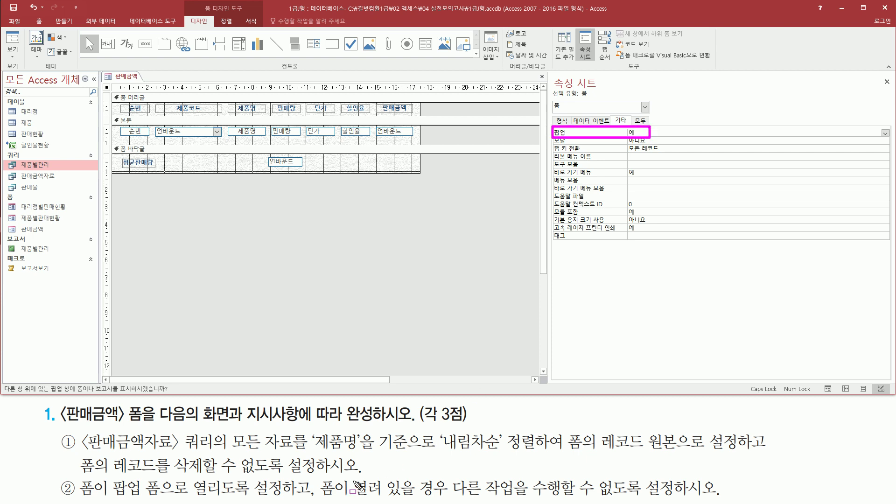
# Step: Set the form's 모달 property to 예 so other work is blocked while it is open
pyautogui.moveTo(318, 498); pyautogui.dragTo(708, 503)
pyautogui.press('e')
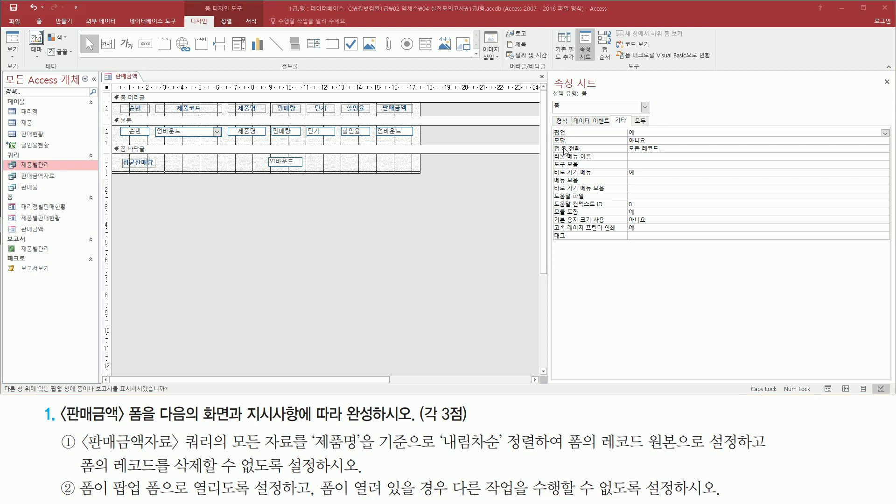
pyautogui.moveTo(551, 146)
pyautogui.mouseDown()
pyautogui.moveTo(652, 146)
pyautogui.moveTo(659, 136)
pyautogui.mouseUp()
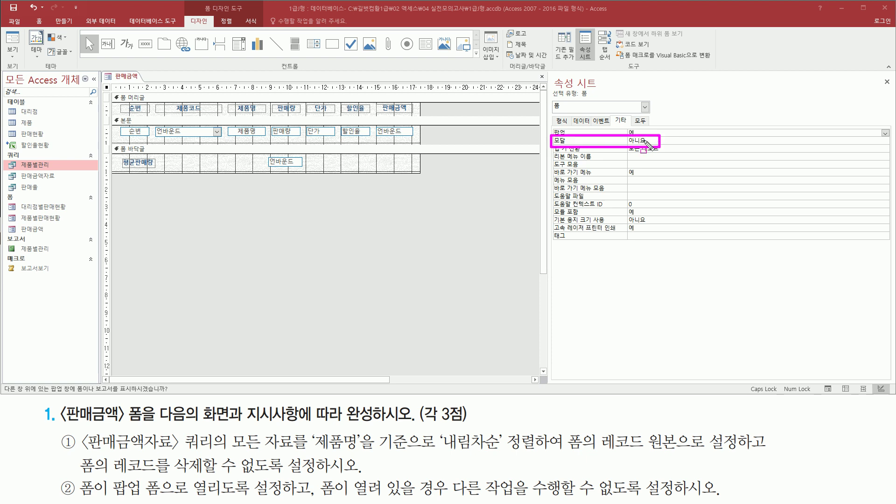
pyautogui.press('Escape')
pyautogui.click(666, 142)
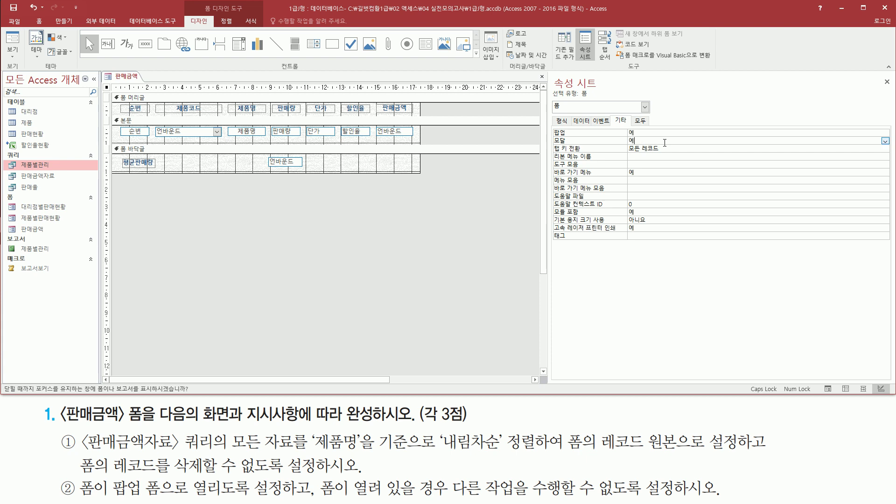
pyautogui.moveTo(547, 123); pyautogui.dragTo(660, 150)
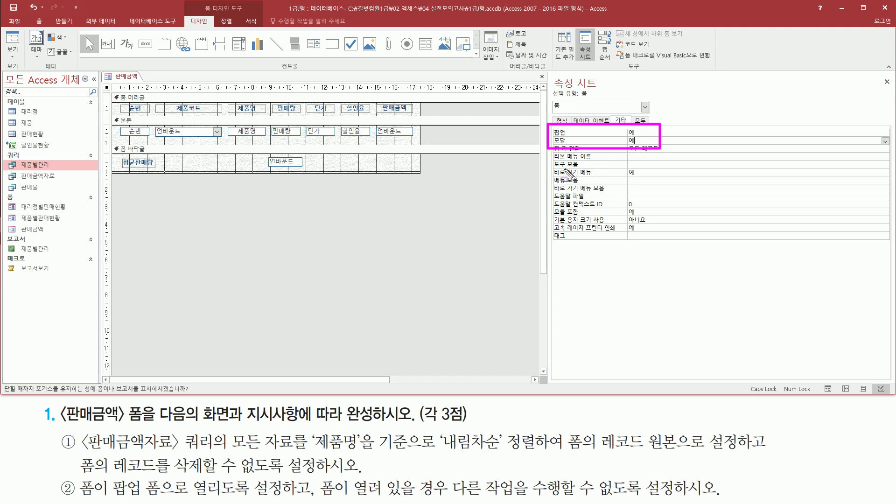
pyautogui.press('Escape')
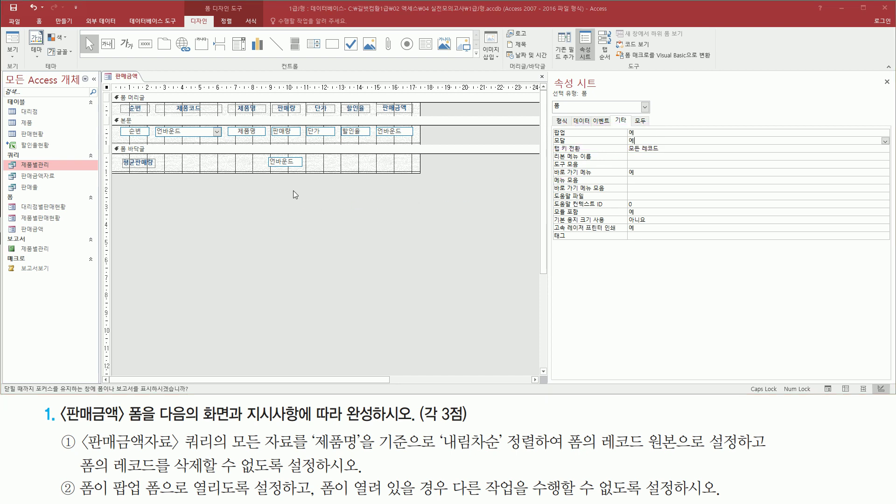
# Step: Show the 판매금액 form in form view and move its pop-up window away from the object list
pyautogui.rightClick(293, 192)
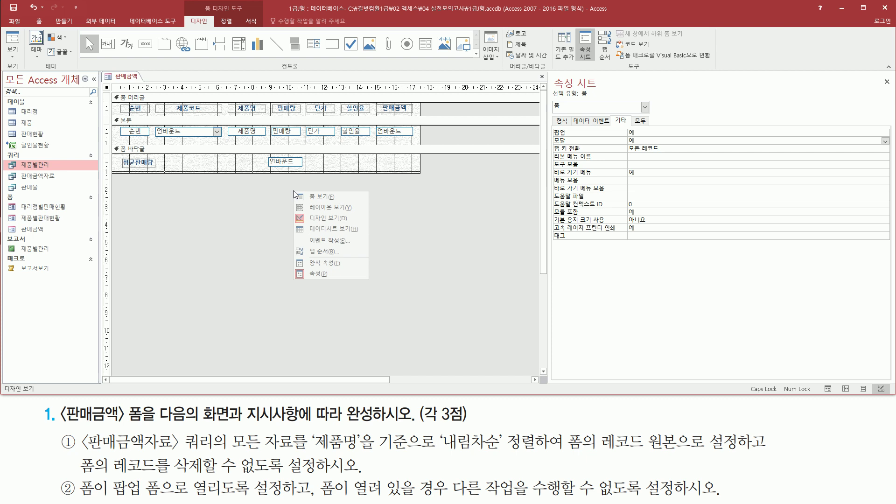
pyautogui.click(316, 200)
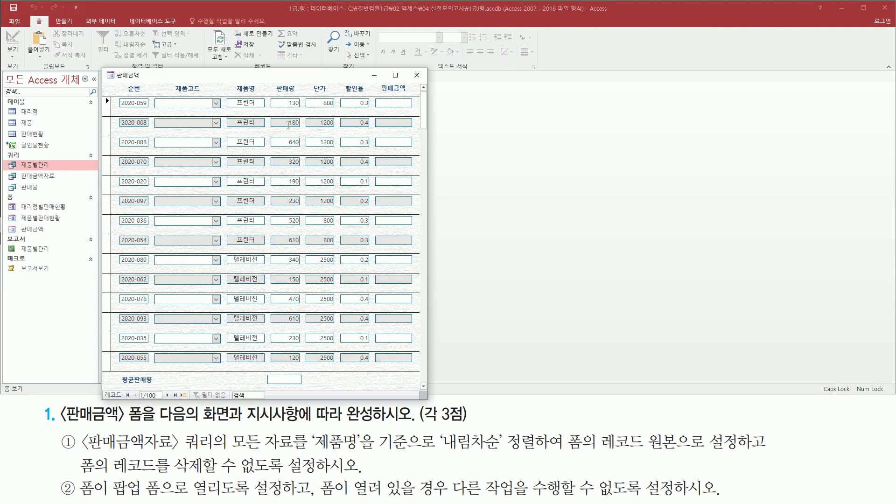
pyautogui.moveTo(264, 81); pyautogui.dragTo(335, 55)
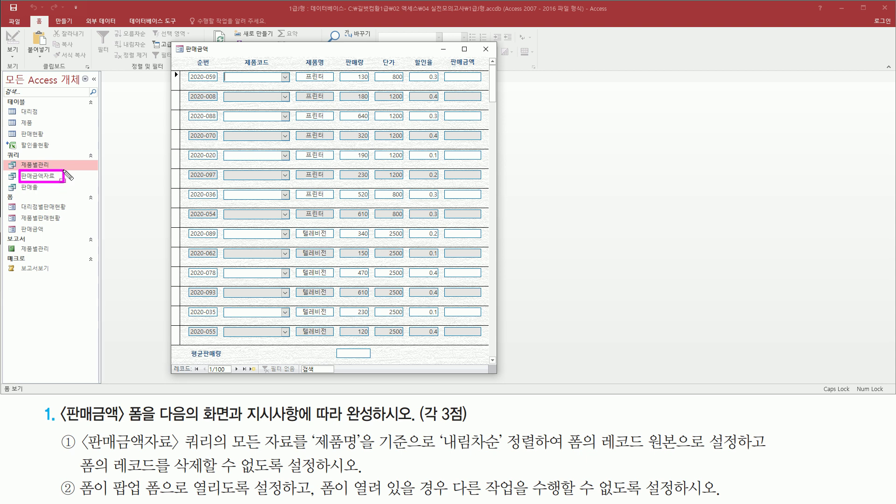
# Step: Try to open the 판매금액자료 and 제품별관리 queries while the modal 판매금액 form is open
pyautogui.click(46, 177)
pyautogui.click(46, 177)
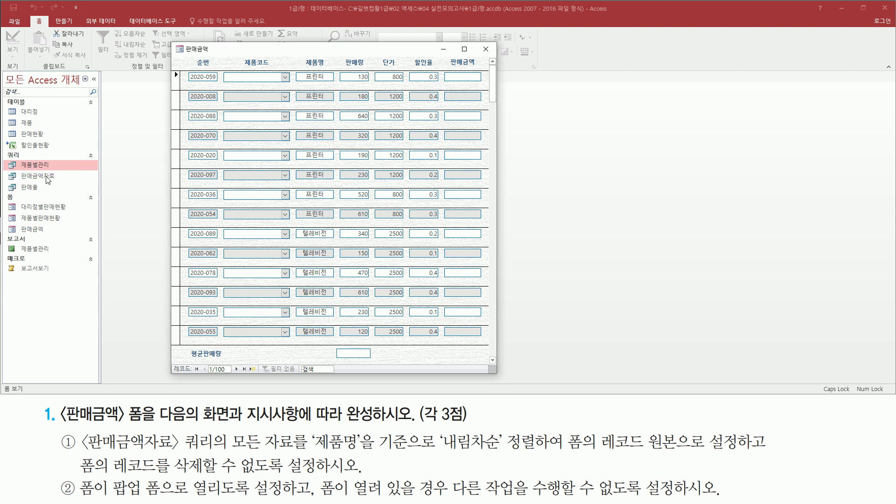
pyautogui.click(47, 177)
pyautogui.click(46, 177)
pyautogui.moveTo(288, 55); pyautogui.dragTo(300, 61)
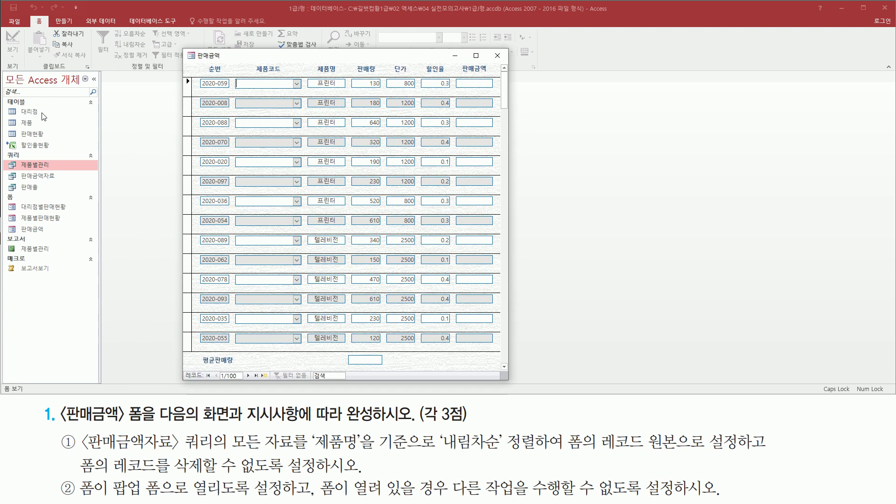
pyautogui.click(38, 162)
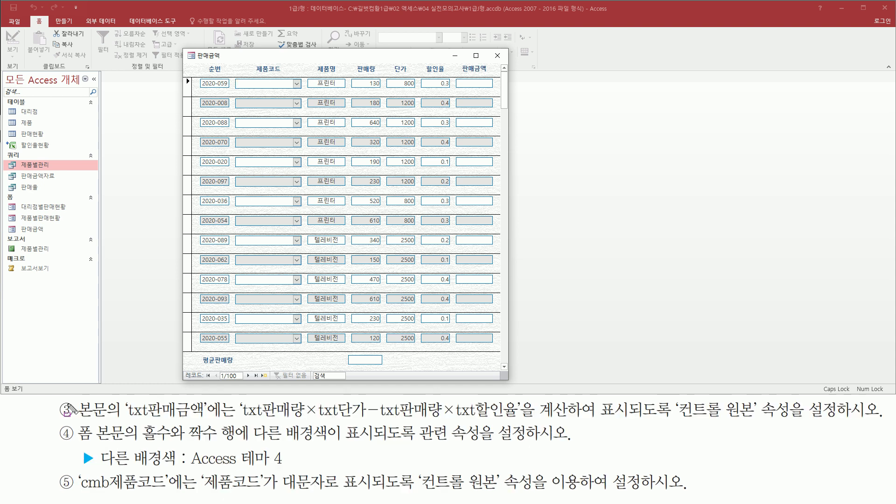
pyautogui.moveTo(76, 420); pyautogui.dragTo(208, 422)
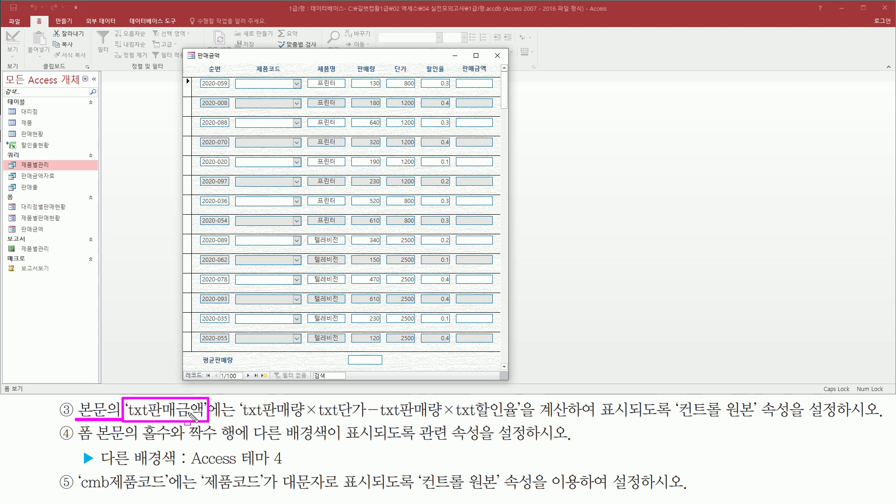
pyautogui.moveTo(462, 75)
pyautogui.mouseDown()
pyautogui.moveTo(489, 77)
pyautogui.moveTo(491, 61)
pyautogui.moveTo(468, 297)
pyautogui.moveTo(491, 344)
pyautogui.mouseUp()
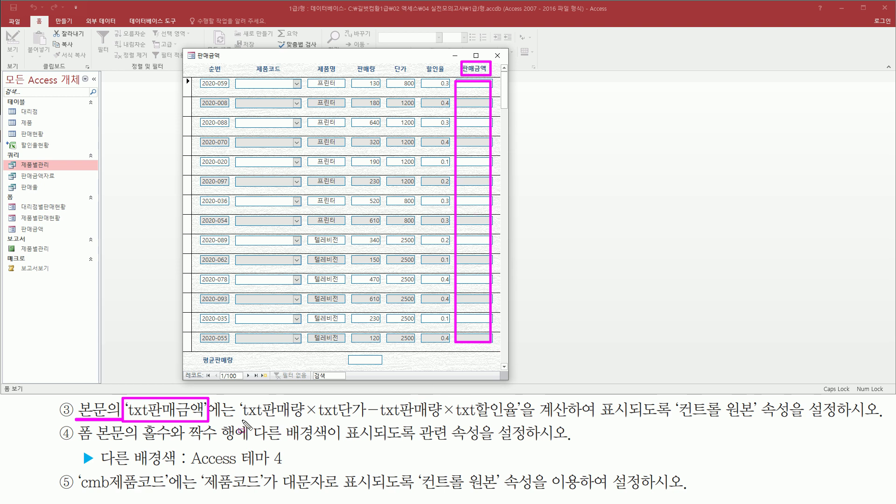
pyautogui.moveTo(242, 420); pyautogui.dragTo(525, 420)
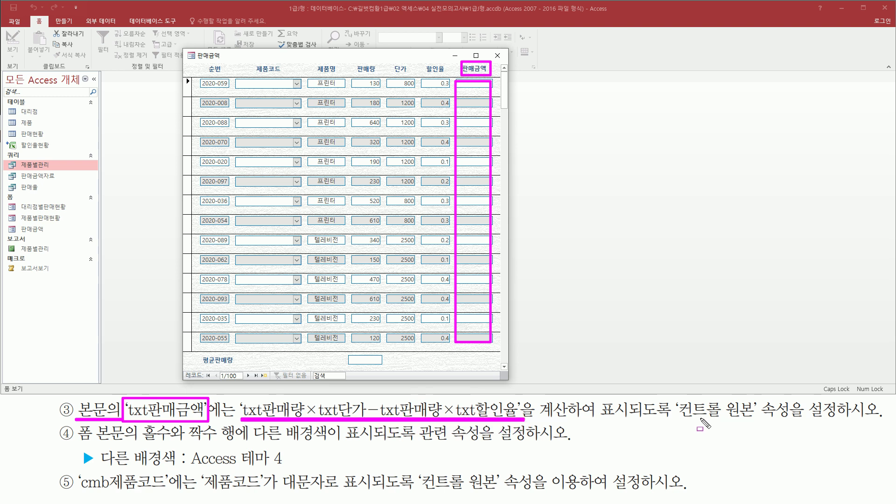
pyautogui.moveTo(679, 423)
pyautogui.mouseDown()
pyautogui.moveTo(750, 422)
pyautogui.moveTo(844, 398)
pyautogui.mouseUp()
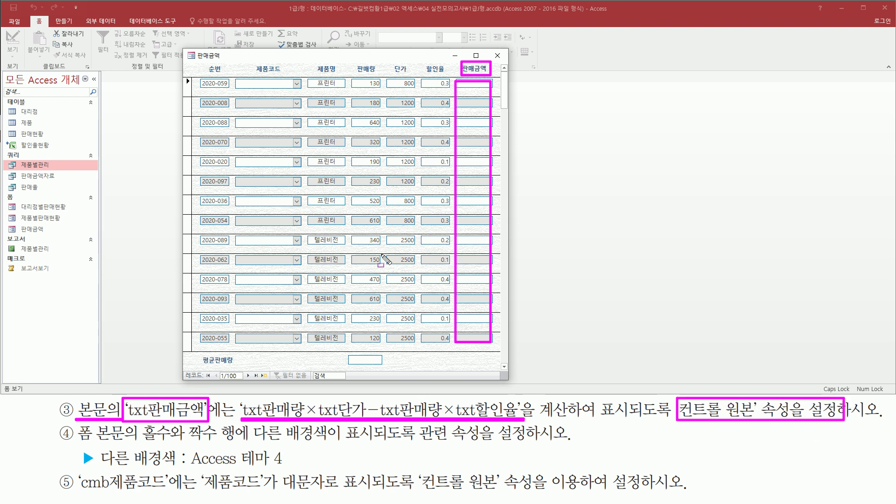
pyautogui.press('Escape')
# Step: Switch the 판매금액 form to design view and show the data properties of the txt판매금액 text box in the 본문 section
pyautogui.rightClick(279, 58)
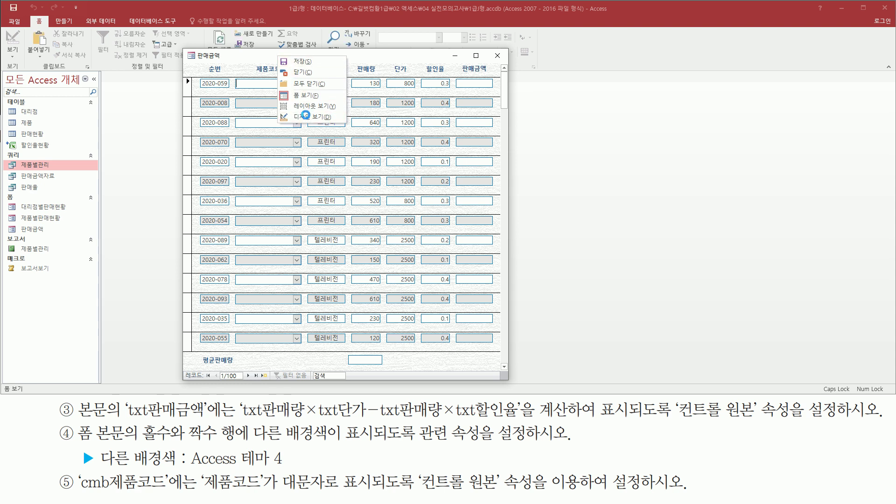
pyautogui.click(308, 118)
pyautogui.click(383, 106)
pyautogui.moveTo(377, 139); pyautogui.dragTo(413, 139)
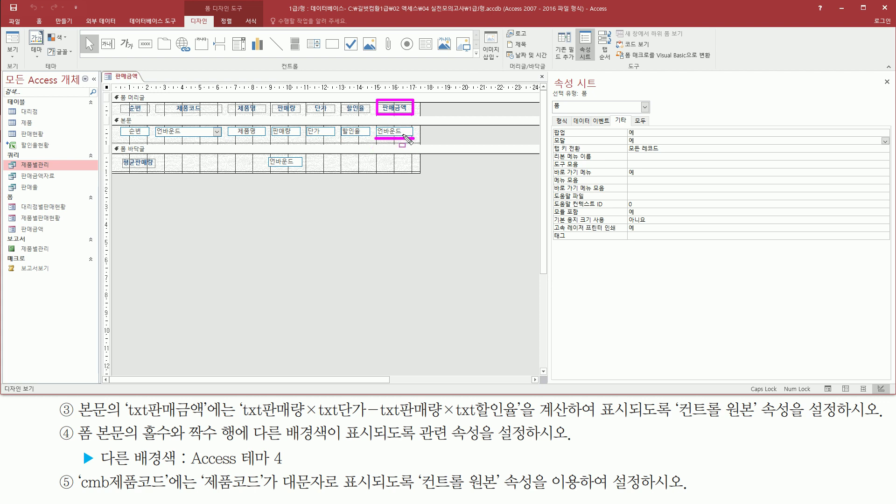
pyautogui.click(402, 133)
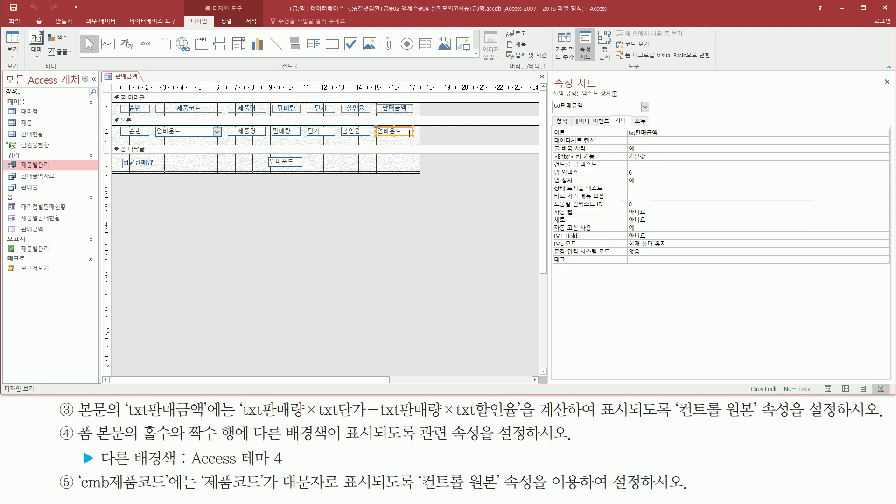
pyautogui.moveTo(553, 112); pyautogui.dragTo(587, 111)
pyautogui.moveTo(677, 423); pyautogui.dragTo(761, 426)
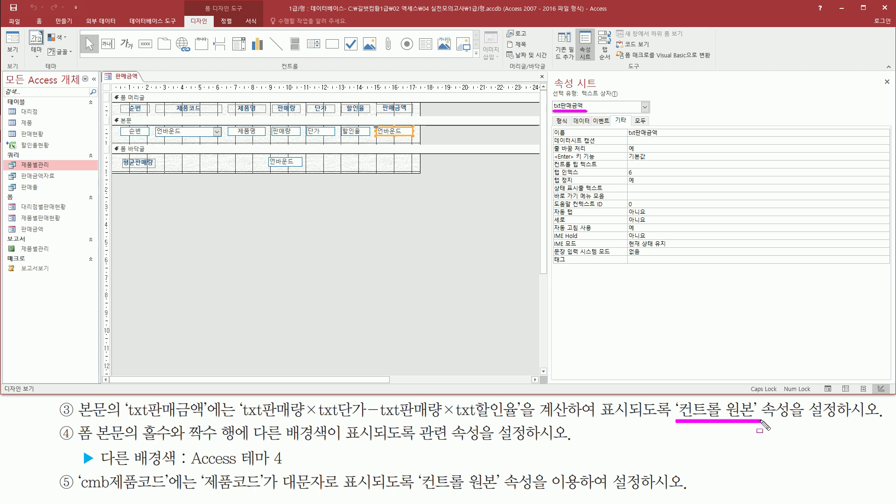
pyautogui.moveTo(576, 122)
pyautogui.mouseDown()
pyautogui.moveTo(591, 129)
pyautogui.moveTo(569, 135)
pyautogui.moveTo(771, 129)
pyautogui.mouseUp()
pyautogui.press('Escape')
pyautogui.click(581, 121)
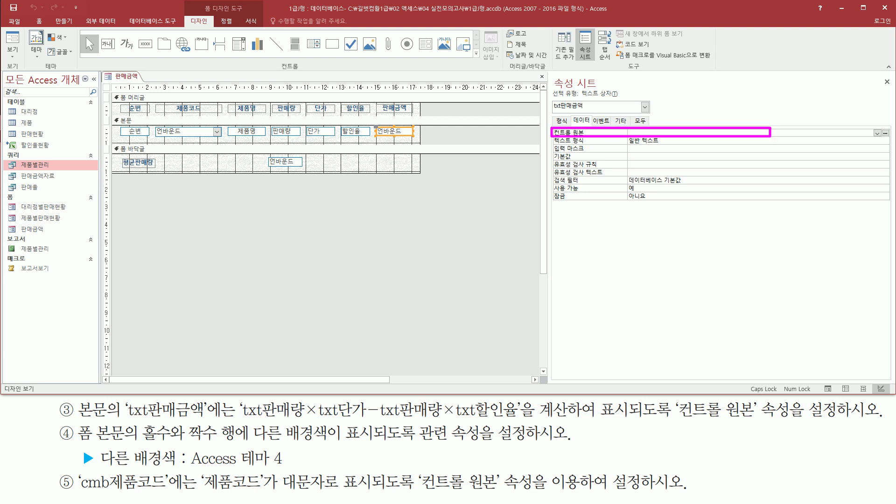
# Step: Draft the calculation =[txt판매량]*[txt단가]-[txt판매량]*[txt할인율] in the 메모1 note
pyautogui.press('Escape')
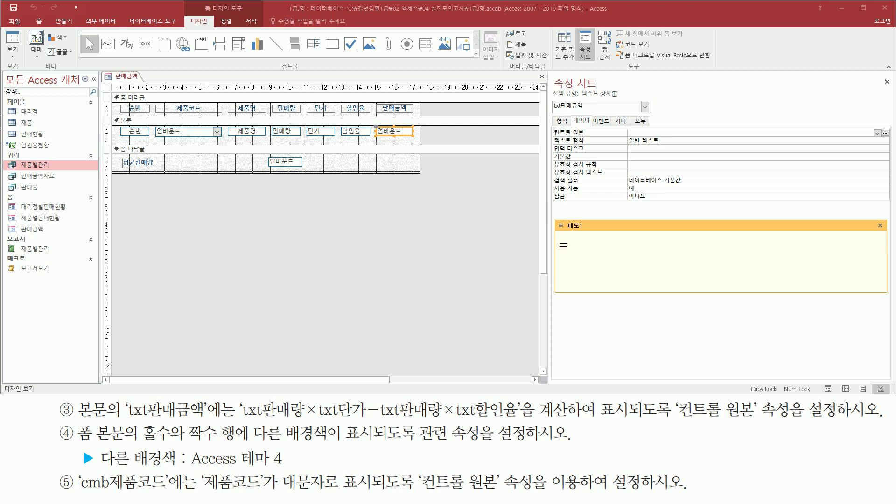
pyautogui.moveTo(238, 419); pyautogui.dragTo(527, 422)
pyautogui.press('Escape')
pyautogui.write('=[ㅅ')
pyautogui.press('BackSpace')
pyautogui.write('txt판매량]*[')
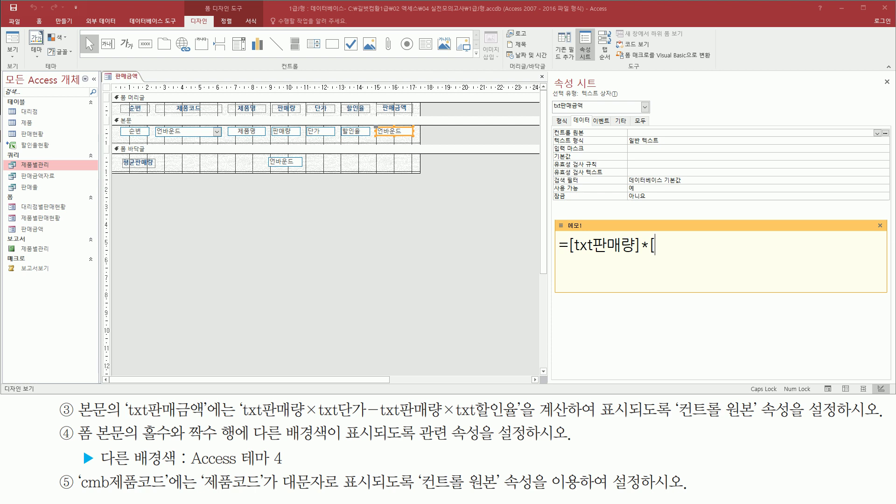
pyautogui.write('txt단가]-')
pyautogui.write('[txt판')
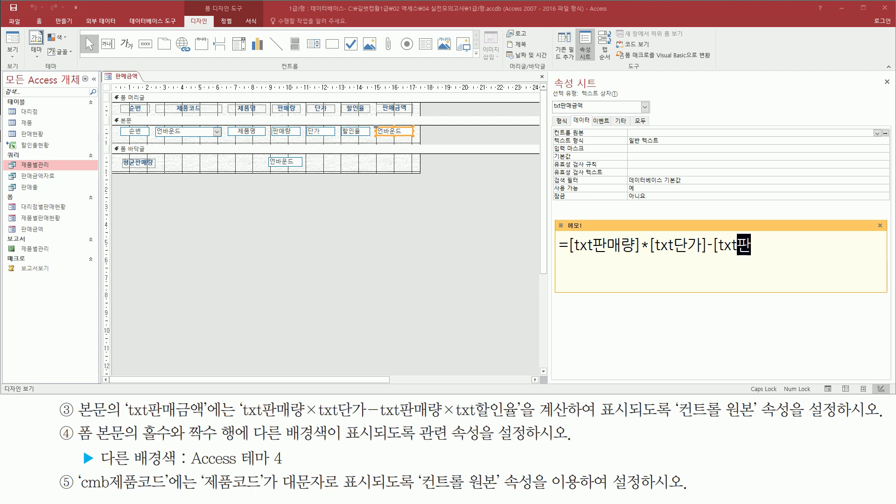
pyautogui.write('ㅁㅐ량]')
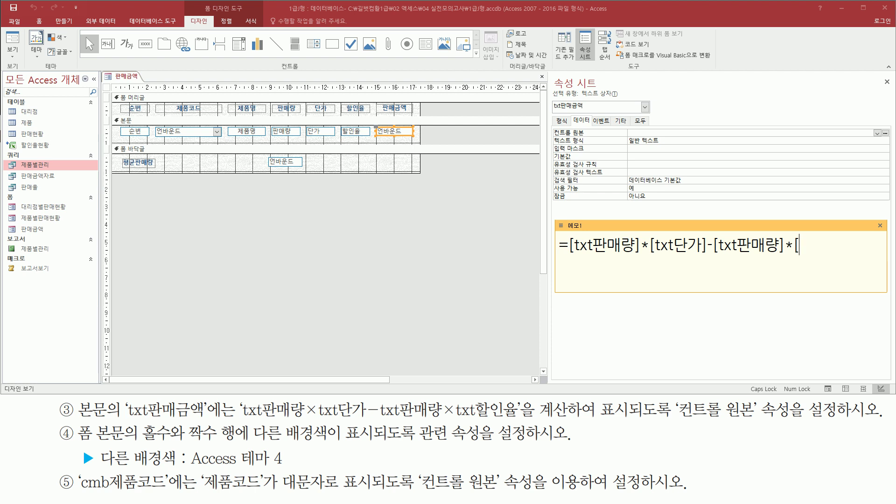
pyautogui.write('*[txt하')
pyautogui.write('ㄹ인율')
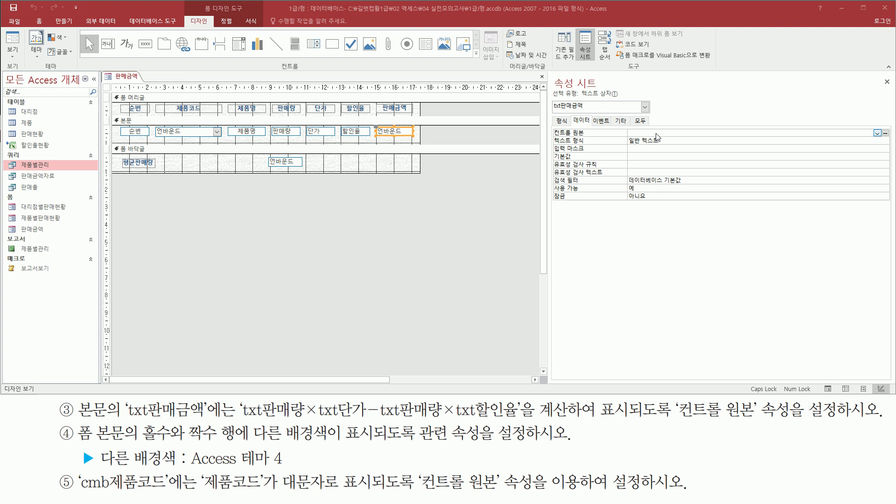
# Step: Set the 컨트롤 원본 property of txt판매금액 to =[txt판매량]*[txt단가]-[txt판매량]*[txt할인율]
pyautogui.click(662, 131)
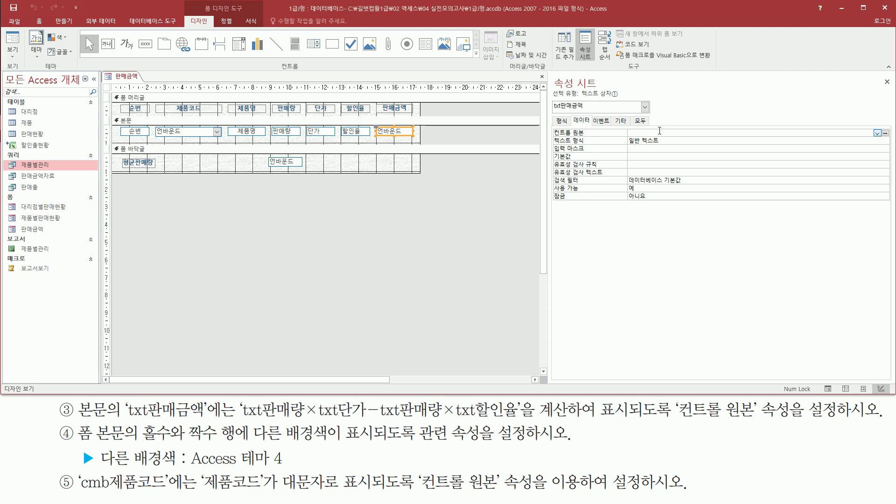
pyautogui.write('=[txt판매량]*[txt단가]-[txt판매량]*[txt할인율]')
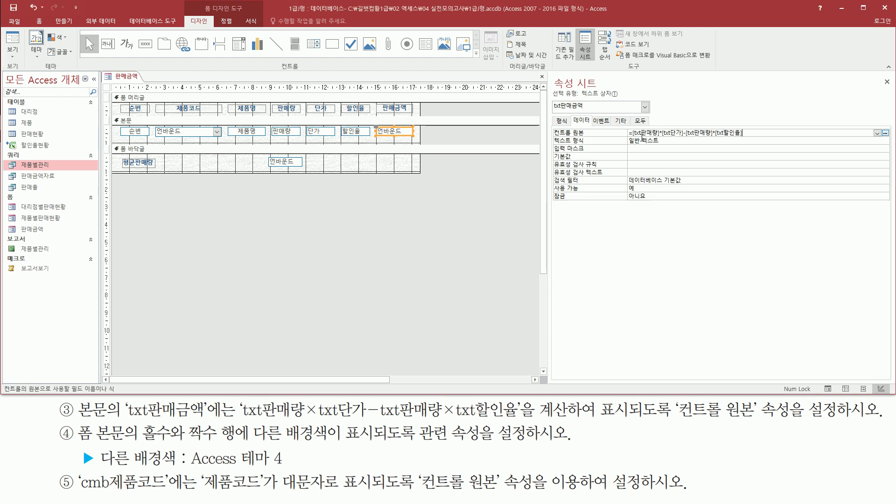
pyautogui.click(724, 140)
pyautogui.moveTo(553, 139); pyautogui.dragTo(695, 139)
pyautogui.moveTo(757, 137)
pyautogui.mouseDown()
pyautogui.moveTo(766, 117)
pyautogui.moveTo(761, 123)
pyautogui.mouseUp()
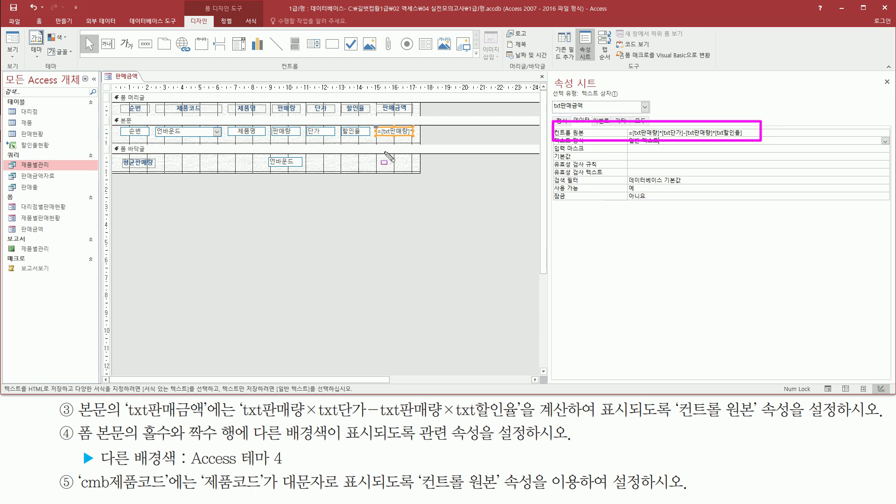
pyautogui.press('Escape')
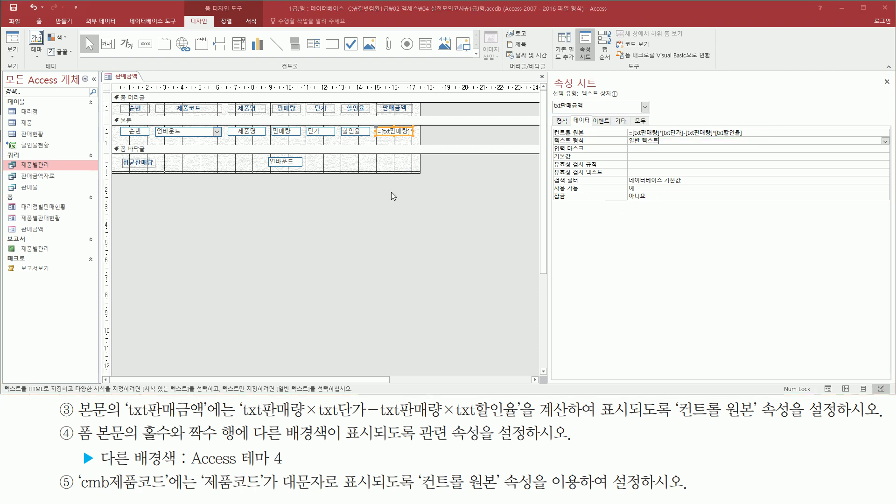
# Step: Show the 판매금액 form in form view and check the calculated 판매금액 column
pyautogui.rightClick(422, 192)
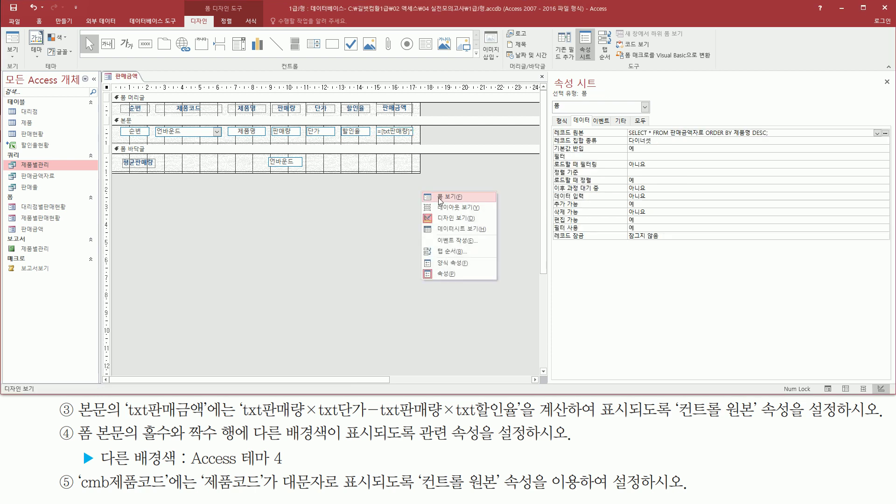
pyautogui.click(440, 198)
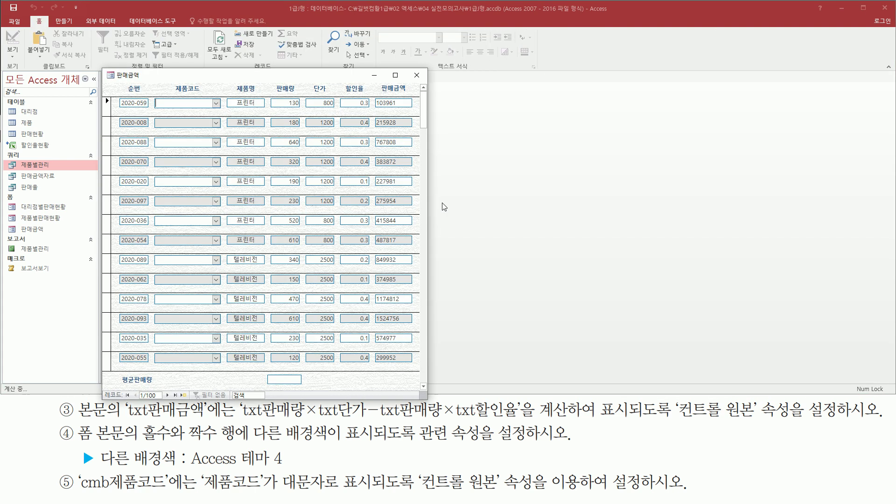
pyautogui.moveTo(373, 97)
pyautogui.mouseDown()
pyautogui.moveTo(426, 326)
pyautogui.moveTo(407, 371)
pyautogui.mouseUp()
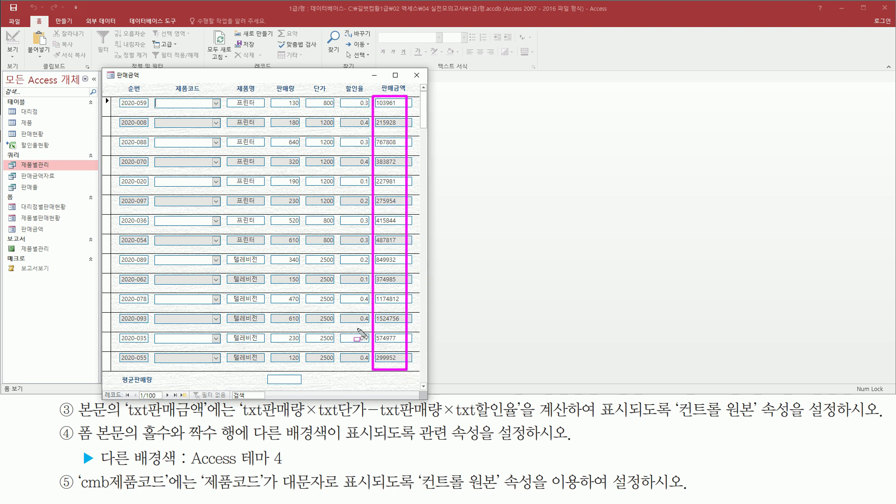
pyautogui.press('Escape')
pyautogui.moveTo(76, 420)
pyautogui.mouseDown()
pyautogui.moveTo(94, 444)
pyautogui.moveTo(336, 446)
pyautogui.mouseUp()
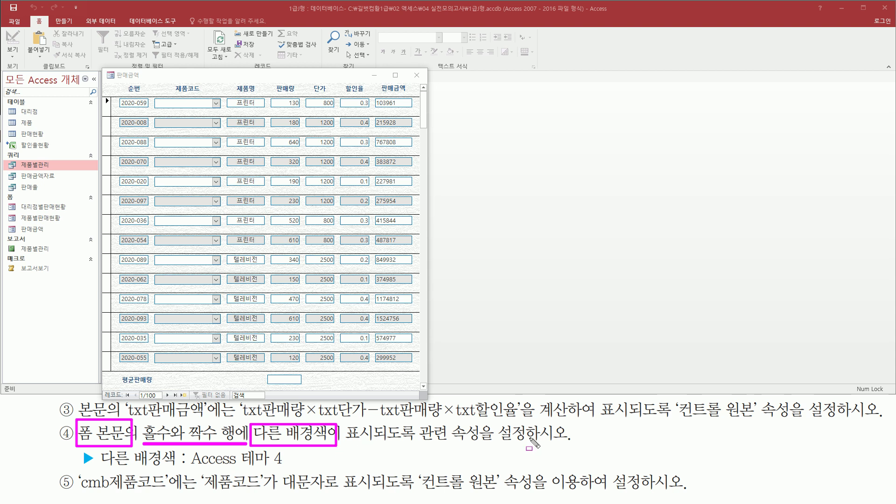
pyautogui.moveTo(99, 467); pyautogui.dragTo(292, 468)
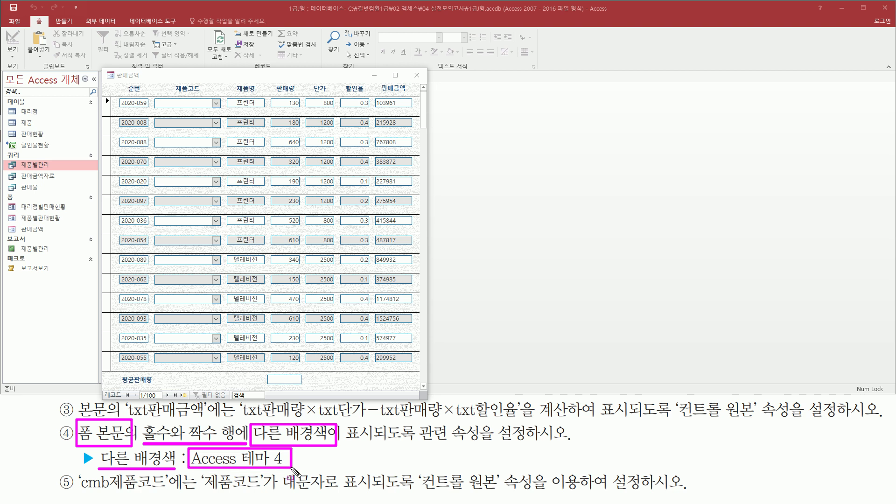
pyautogui.press('Escape')
# Step: Return the 판매금액 form to design view and select its 본문 section
pyautogui.rightClick(264, 78)
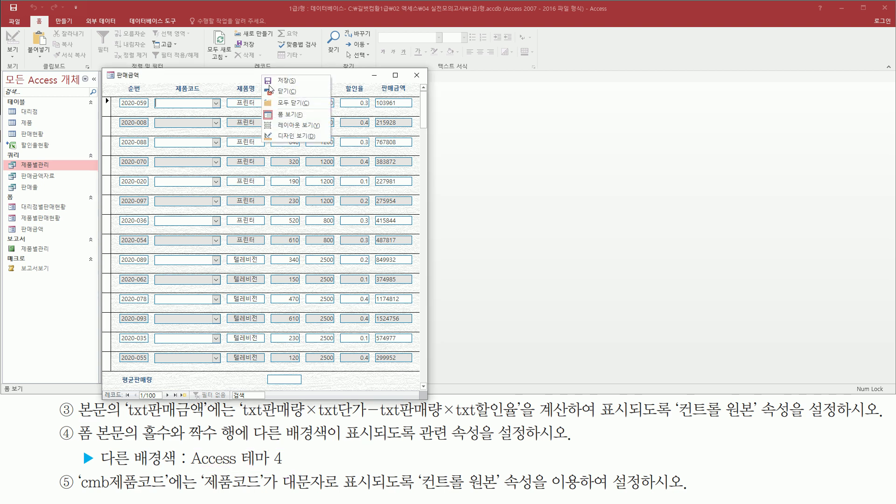
pyautogui.click(297, 136)
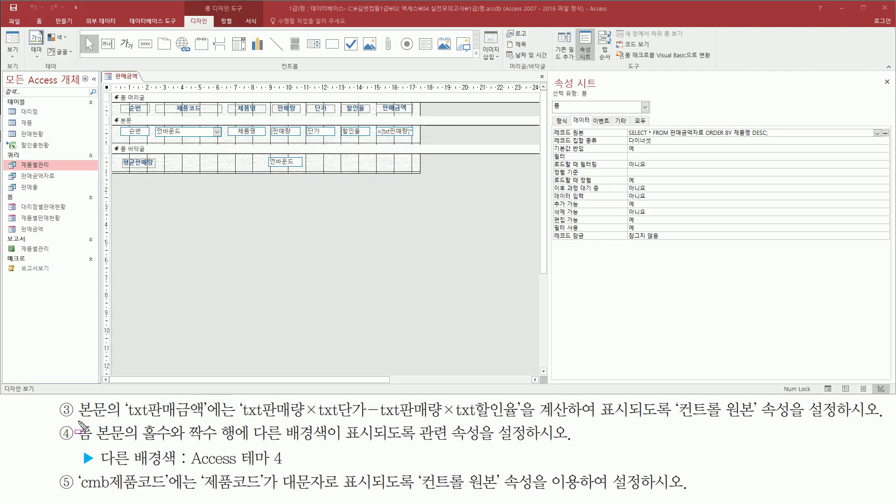
pyautogui.moveTo(87, 423); pyautogui.dragTo(141, 440)
pyautogui.moveTo(112, 115)
pyautogui.mouseDown()
pyautogui.moveTo(296, 141)
pyautogui.moveTo(418, 124)
pyautogui.mouseUp()
pyautogui.press('Escape')
pyautogui.click(131, 122)
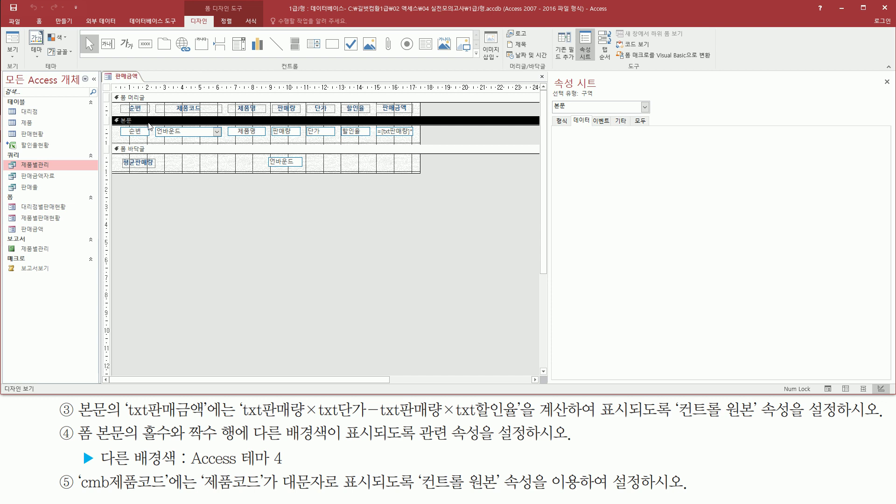
pyautogui.hotkey('ctrl', 'shift', 'd')
pyautogui.moveTo(581, 97)
pyautogui.mouseDown()
pyautogui.moveTo(595, 97)
pyautogui.moveTo(558, 110)
pyautogui.moveTo(572, 97)
pyautogui.mouseUp()
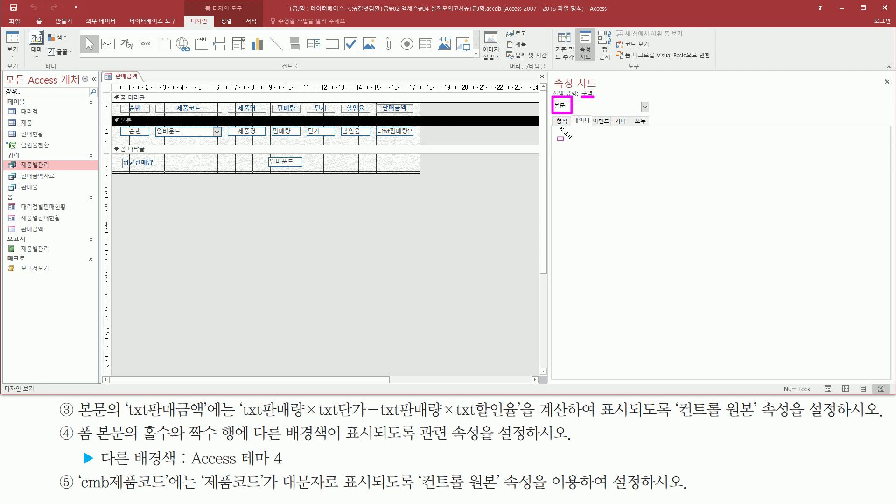
pyautogui.moveTo(555, 117)
pyautogui.mouseDown()
pyautogui.moveTo(560, 131)
pyautogui.moveTo(572, 131)
pyautogui.mouseUp()
pyautogui.press('Escape')
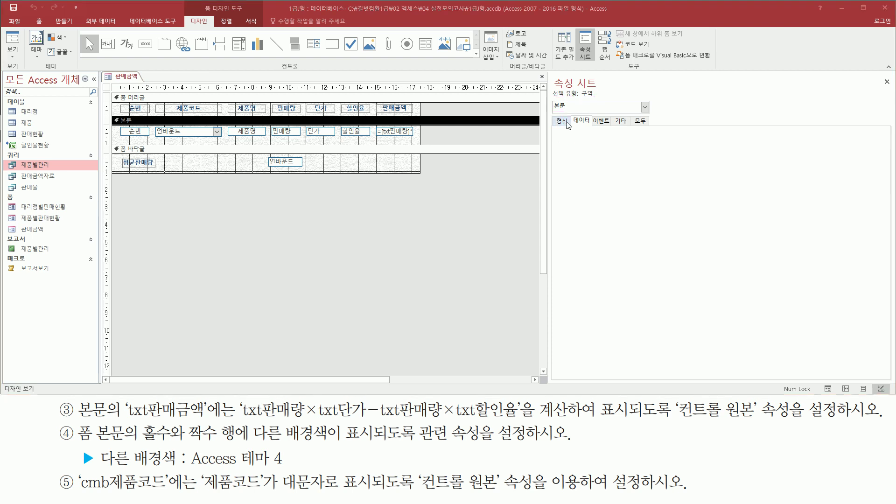
# Step: Set the 다른 배경색 property of the 본문 section to Access 테마 4
pyautogui.click(562, 121)
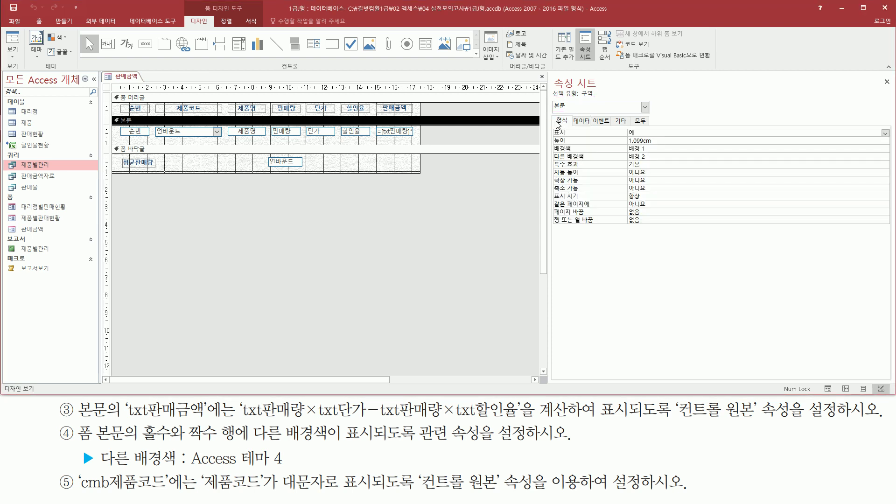
pyautogui.moveTo(550, 123); pyautogui.dragTo(571, 123)
pyautogui.moveTo(554, 161)
pyautogui.mouseDown()
pyautogui.moveTo(643, 160)
pyautogui.moveTo(656, 150)
pyautogui.mouseUp()
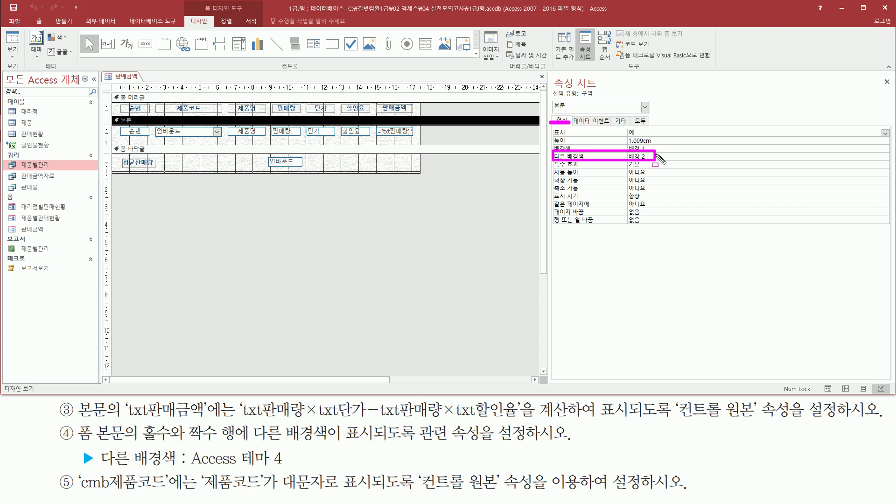
pyautogui.press('Escape')
pyautogui.click(660, 157)
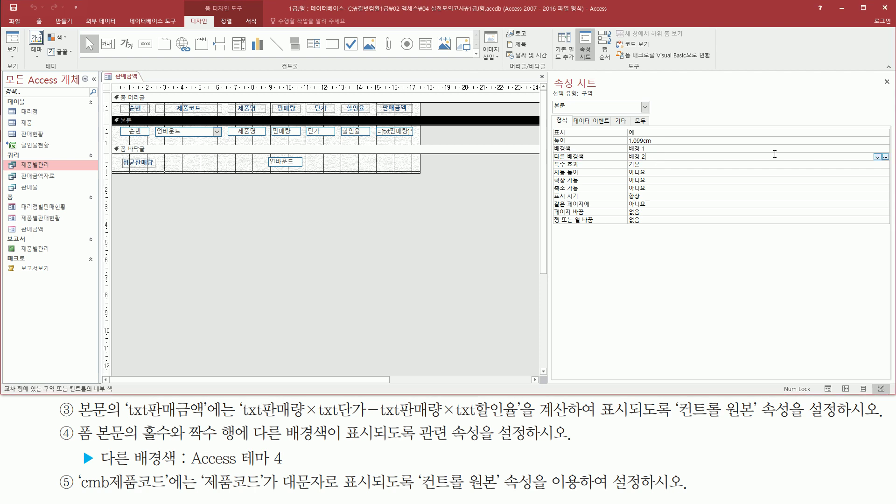
pyautogui.click(878, 158)
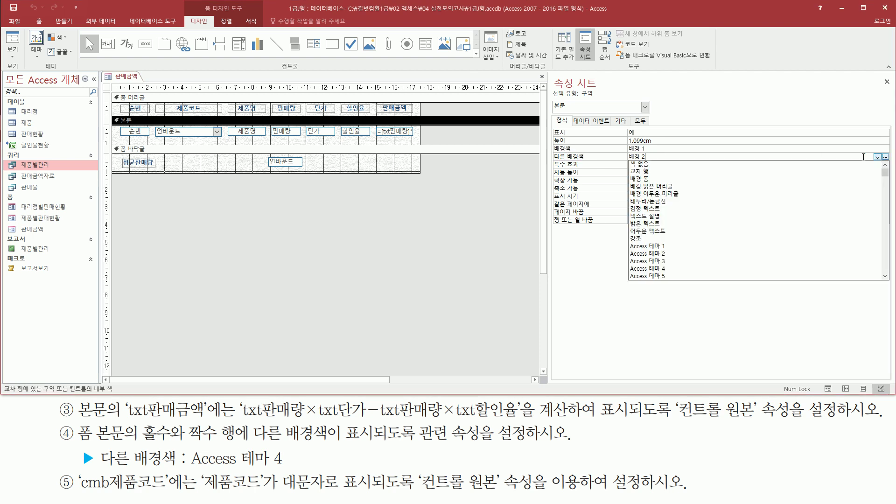
pyautogui.click(672, 269)
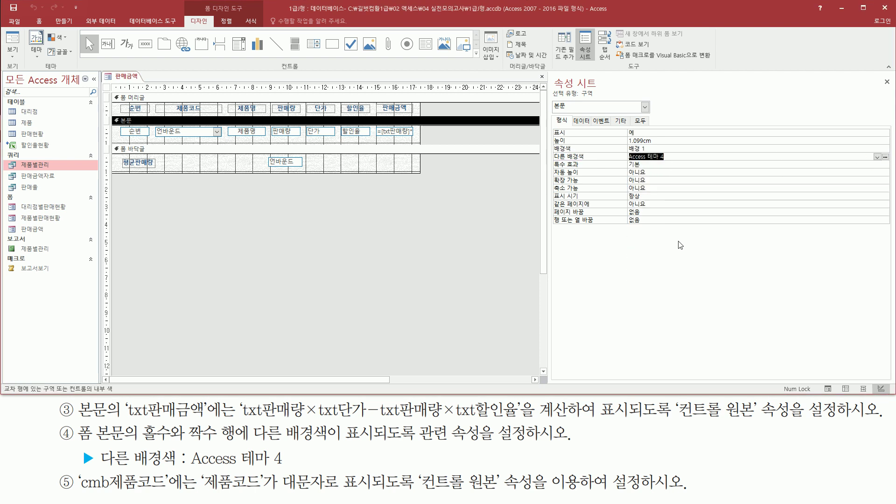
pyautogui.moveTo(552, 163); pyautogui.dragTo(678, 150)
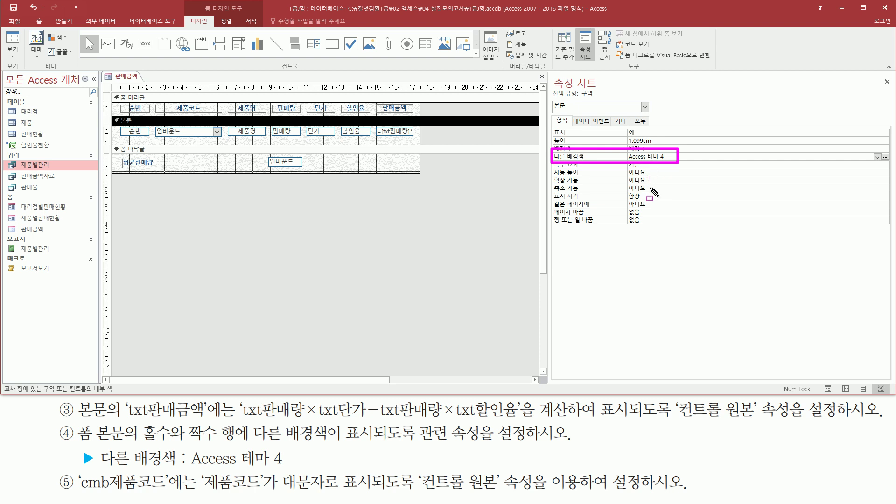
pyautogui.press('Escape')
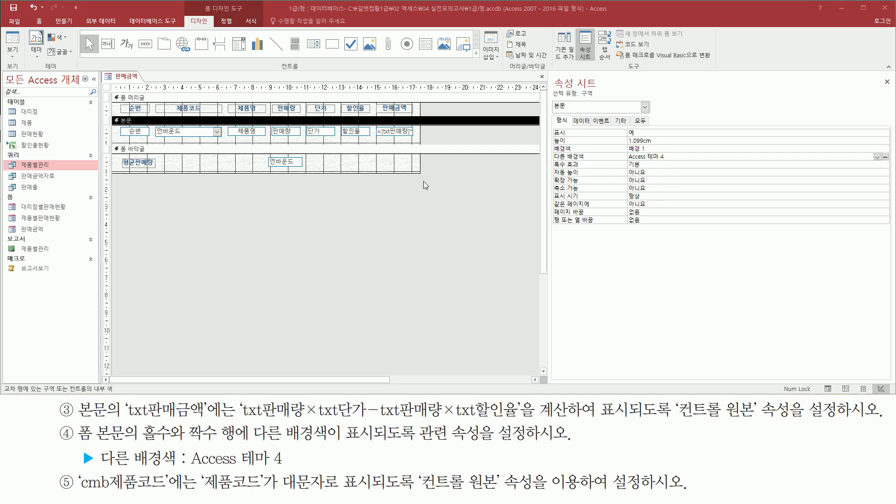
# Step: Show the 판매금액 form in form view and check the alternating row colour and the first record's 제품코드 list
pyautogui.rightClick(335, 189)
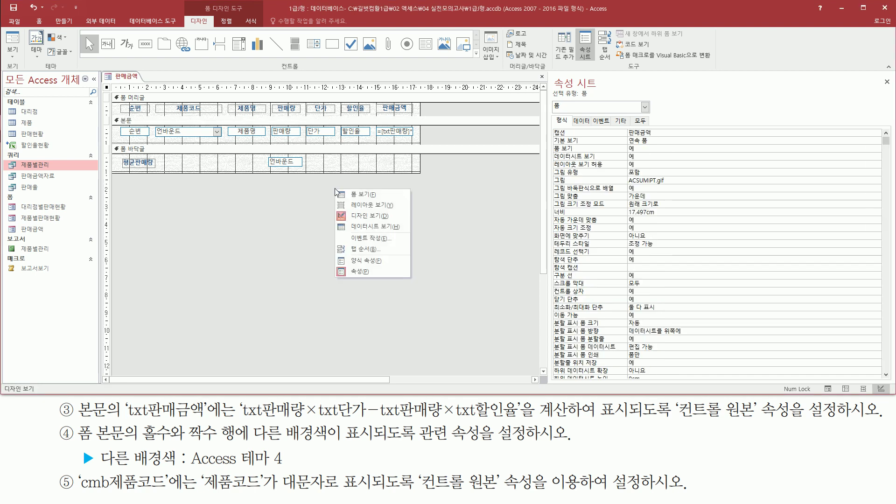
pyautogui.click(361, 193)
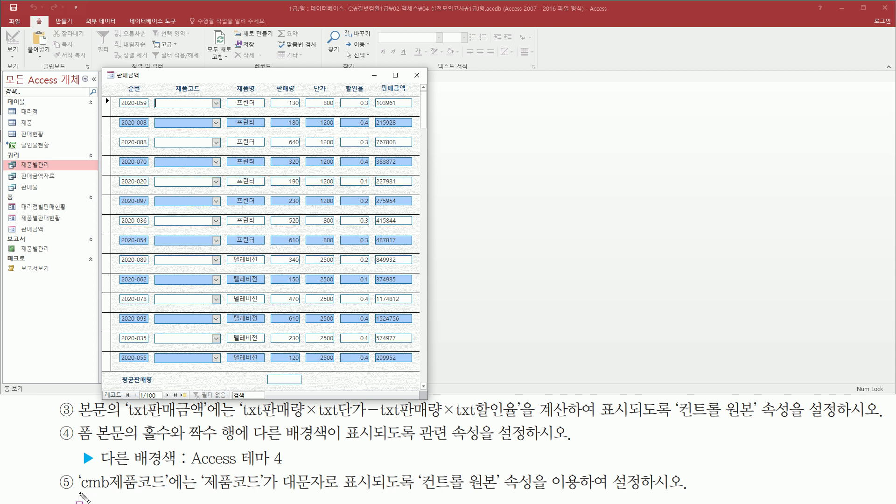
pyautogui.moveTo(80, 494); pyautogui.dragTo(174, 493)
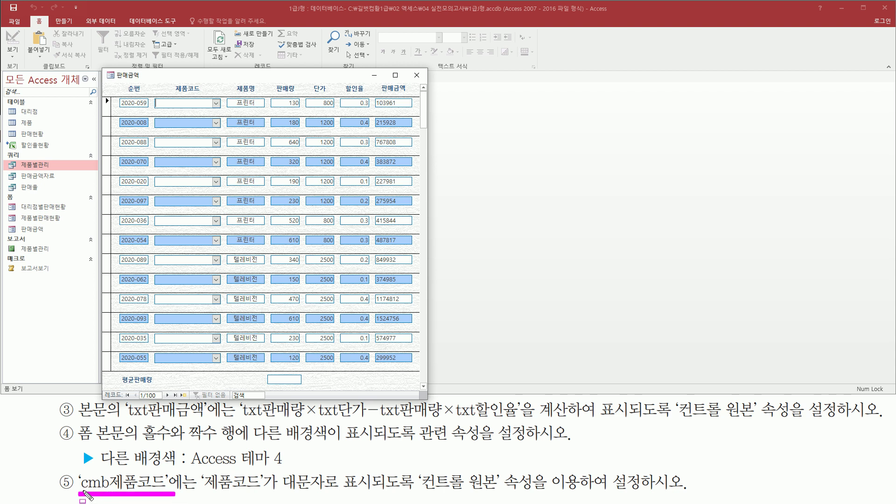
pyautogui.moveTo(82, 490); pyautogui.dragTo(109, 490)
pyautogui.moveTo(155, 97); pyautogui.dragTo(223, 365)
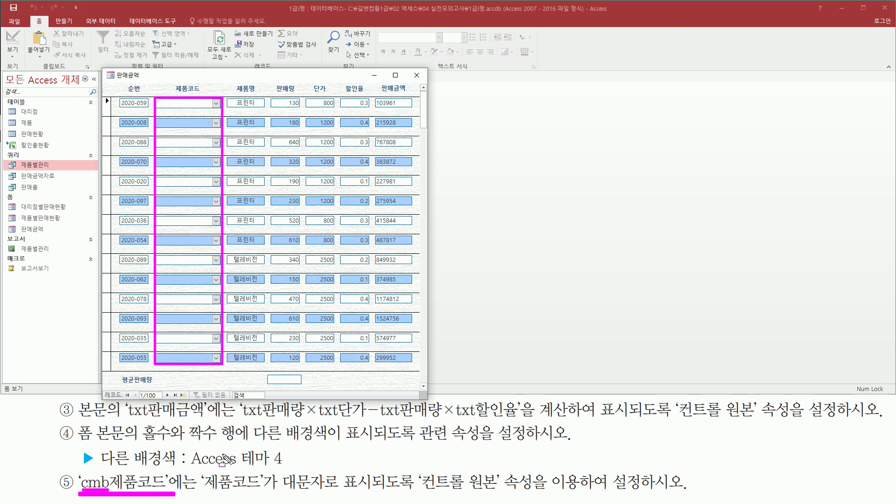
pyautogui.moveTo(203, 489); pyautogui.dragTo(262, 496)
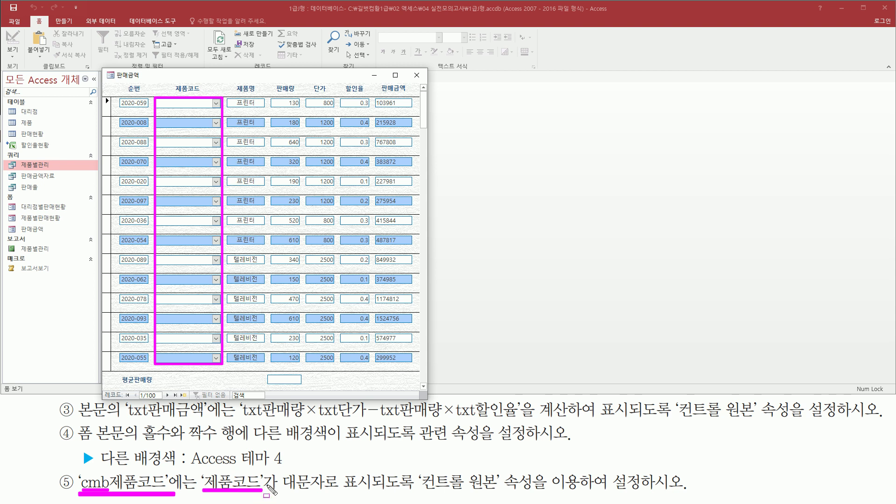
pyautogui.moveTo(277, 467)
pyautogui.mouseDown()
pyautogui.moveTo(341, 494)
pyautogui.moveTo(687, 493)
pyautogui.mouseUp()
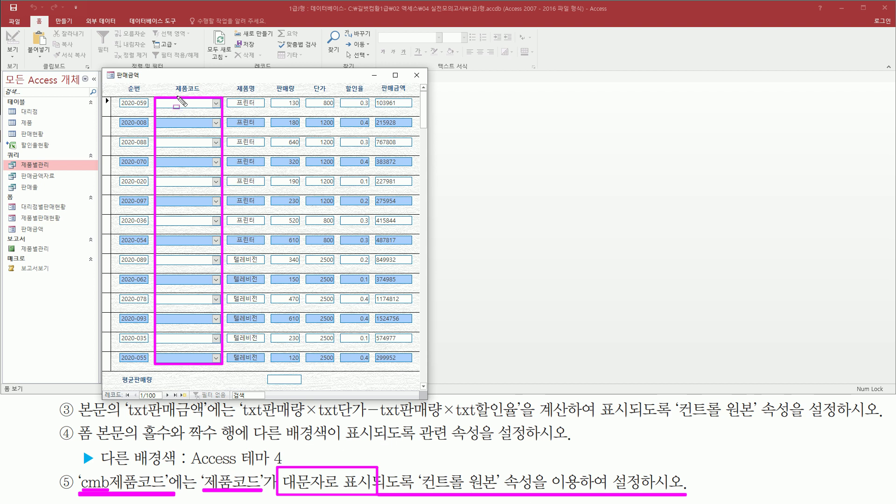
pyautogui.press('Escape')
pyautogui.click(217, 103)
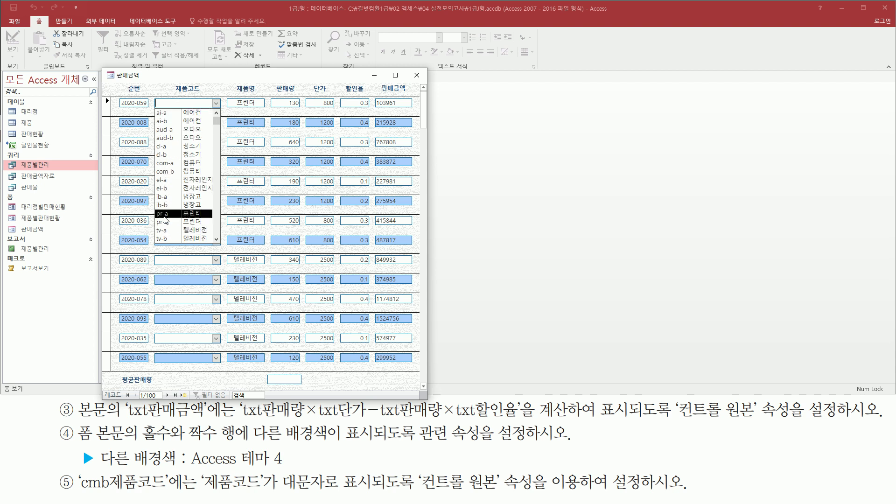
pyautogui.click(216, 104)
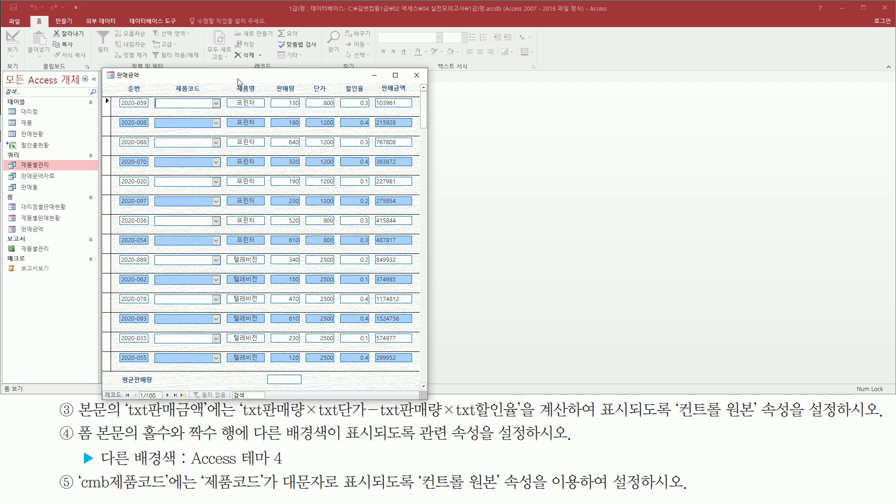
# Step: Return the 판매금액 form to design view and select the cmb제품코드 combo box in the 본문 section
pyautogui.rightClick(238, 79)
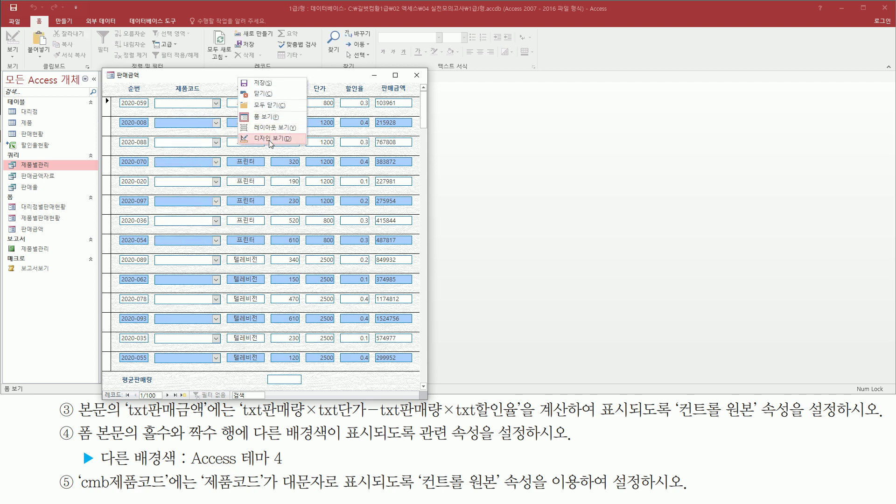
pyautogui.click(271, 138)
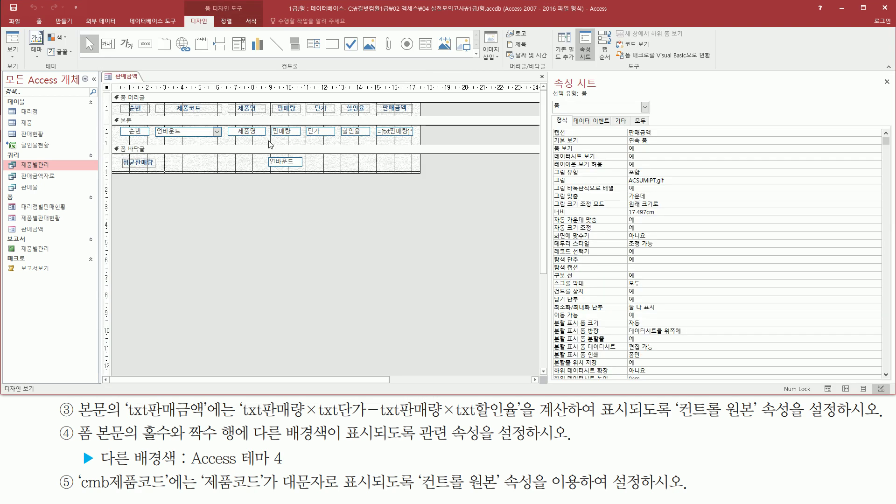
pyautogui.click(196, 134)
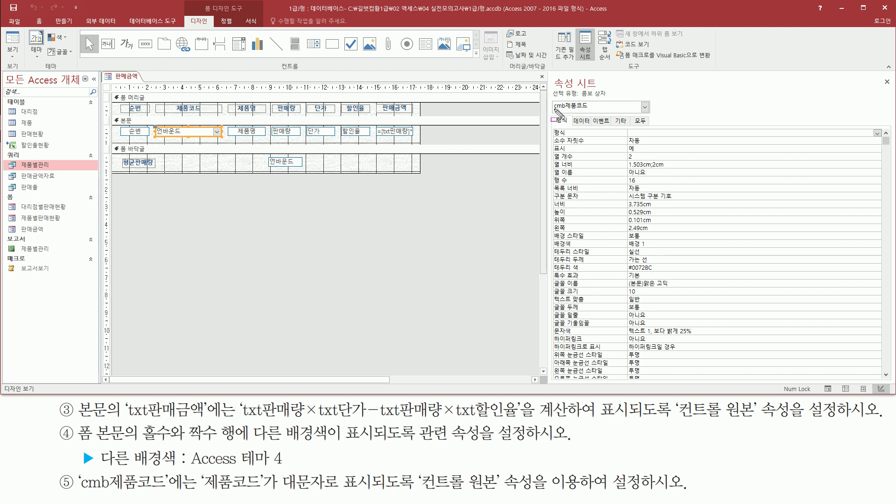
pyautogui.moveTo(553, 113); pyautogui.dragTo(599, 100)
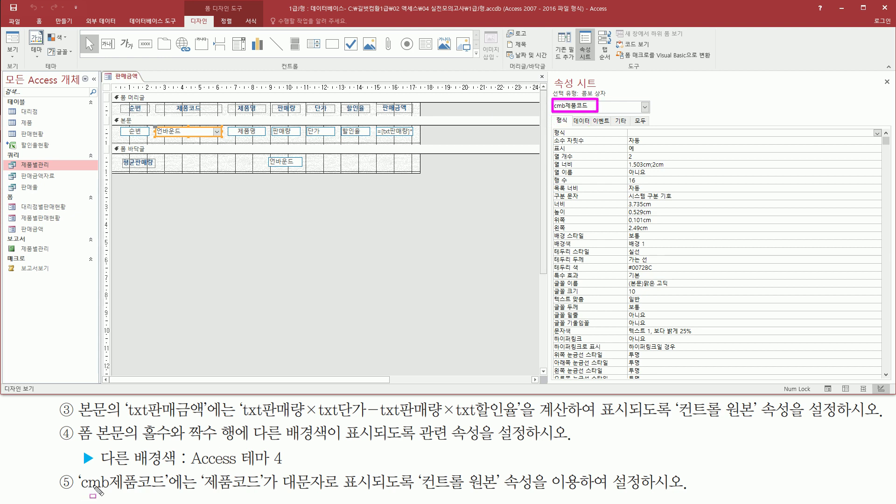
pyautogui.moveTo(573, 116); pyautogui.dragTo(596, 125)
pyautogui.press('Escape')
# Step: Set the 컨트롤 원본 property of cmb제품코드 to =ucase([제품코드])
pyautogui.click(584, 121)
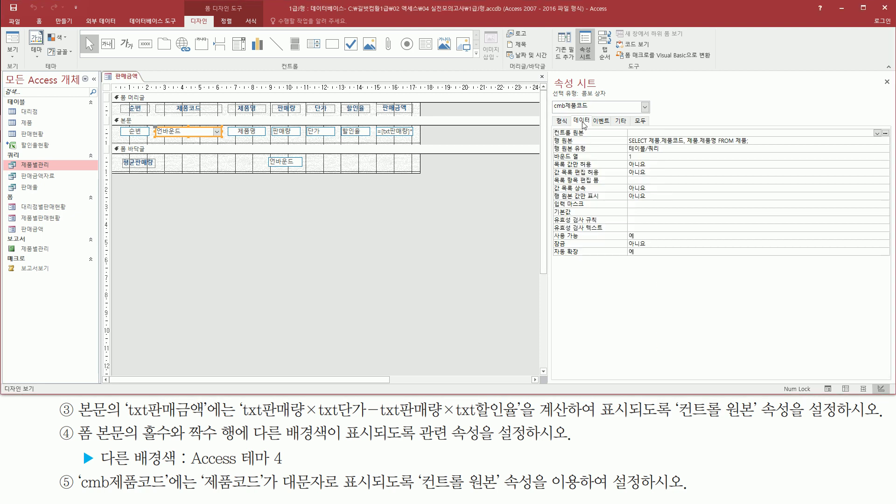
pyautogui.moveTo(413, 489)
pyautogui.mouseDown()
pyautogui.moveTo(690, 490)
pyautogui.moveTo(690, 472)
pyautogui.mouseUp()
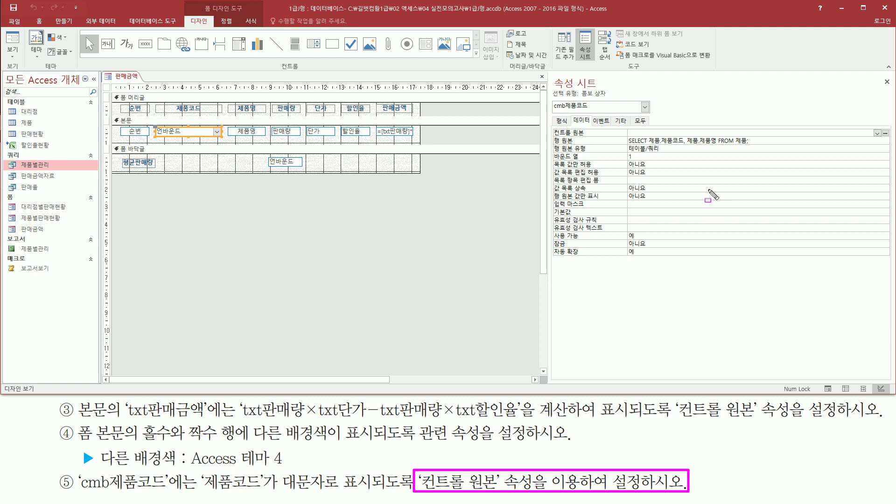
pyautogui.press('Escape')
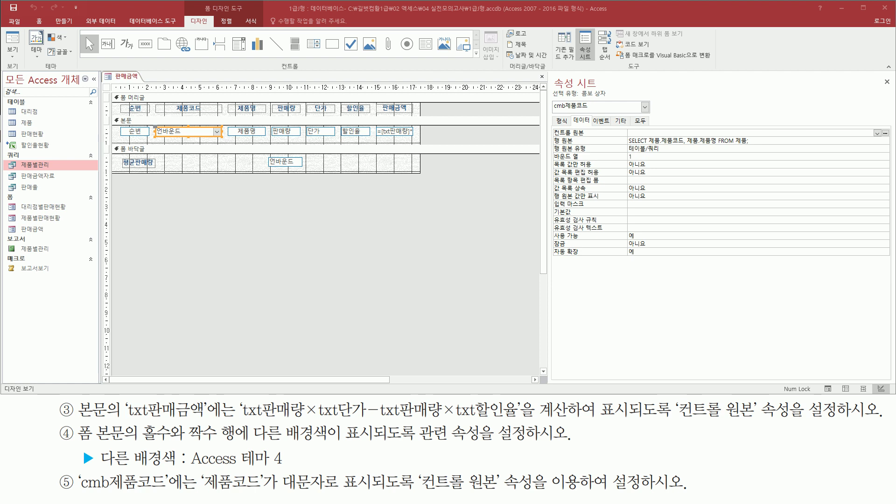
pyautogui.write('=')
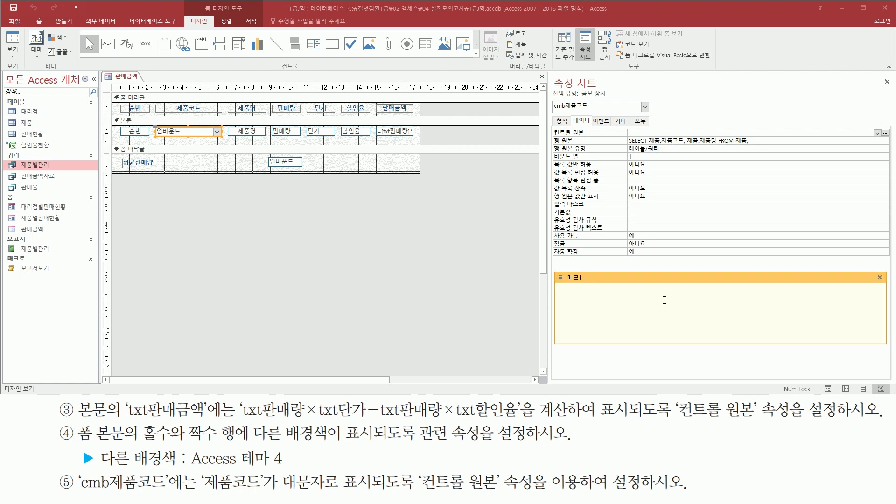
pyautogui.write('ucase([제품')
pyautogui.write('드]')
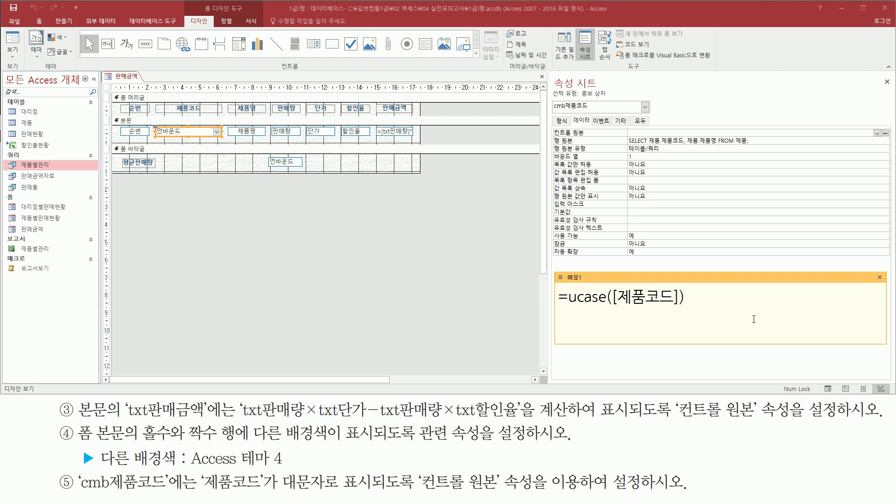
pyautogui.press('Return')
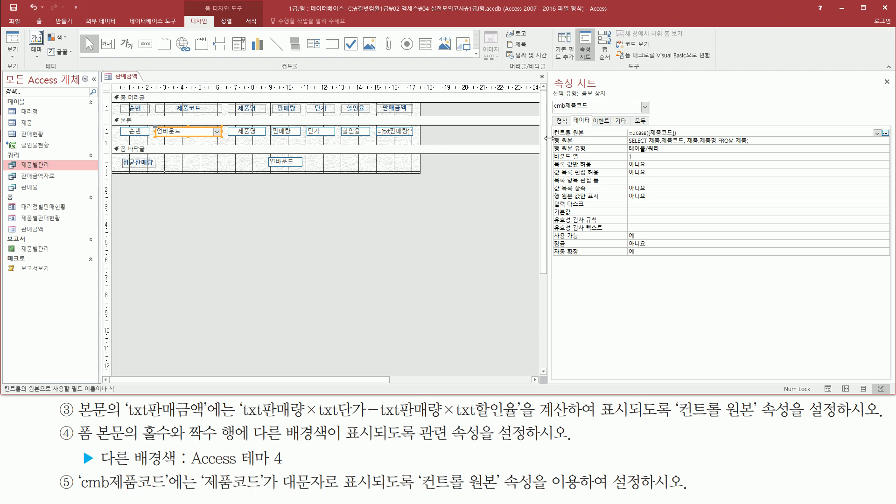
pyautogui.moveTo(552, 137)
pyautogui.mouseDown()
pyautogui.moveTo(686, 136)
pyautogui.moveTo(685, 120)
pyautogui.mouseUp()
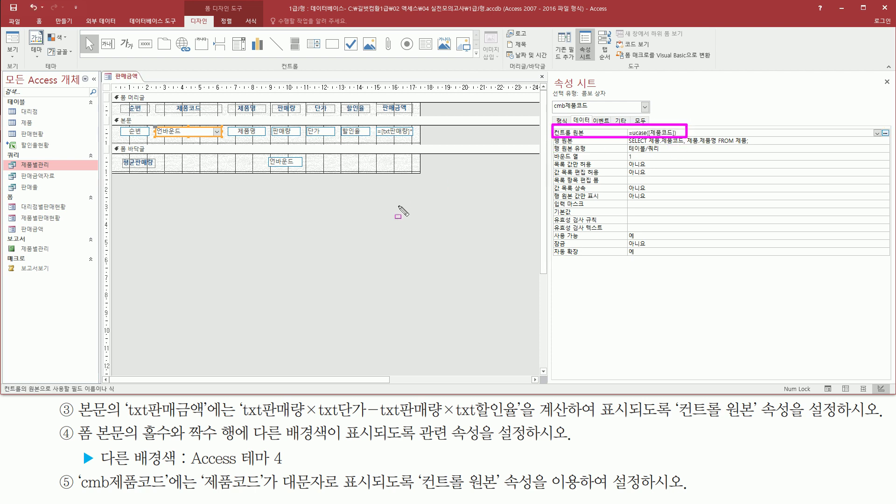
pyautogui.press('Escape')
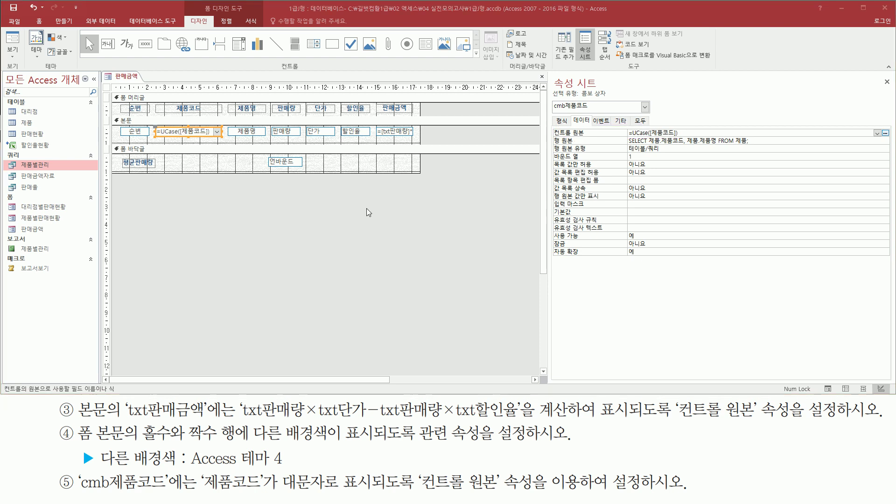
# Step: Show the 판매금액 form in form view and check the uppercase display in the 제품코드 column
pyautogui.rightClick(368, 212)
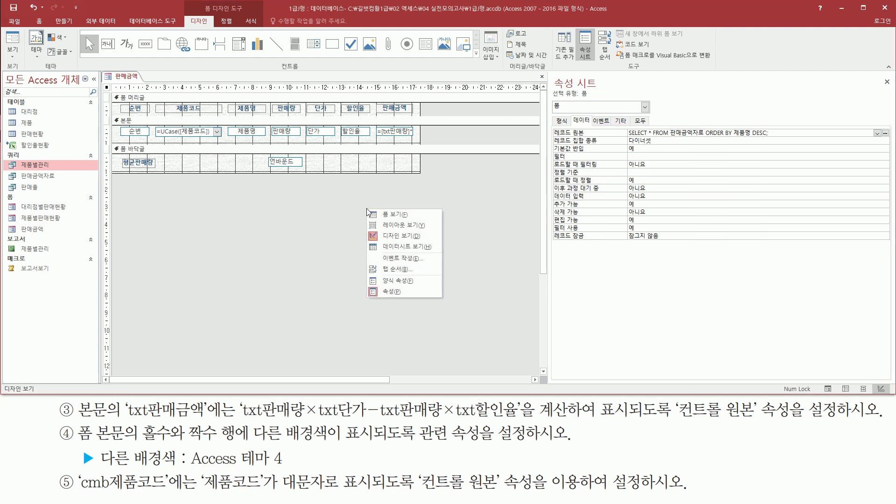
pyautogui.click(390, 215)
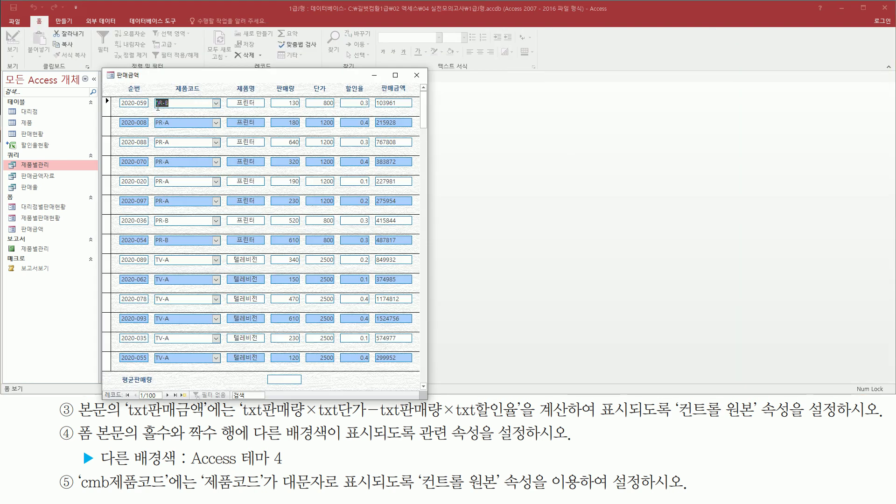
pyautogui.moveTo(154, 93)
pyautogui.mouseDown()
pyautogui.moveTo(179, 280)
pyautogui.moveTo(179, 371)
pyautogui.mouseUp()
pyautogui.press('Escape')
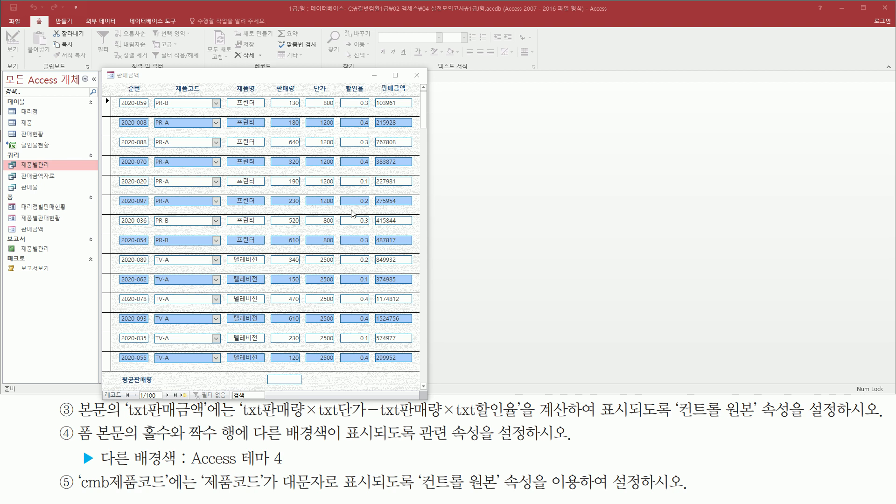
# Step: Close the 판매금액 form and save its design changes
pyautogui.moveTo(407, 67); pyautogui.dragTo(435, 86)
pyautogui.click(417, 76)
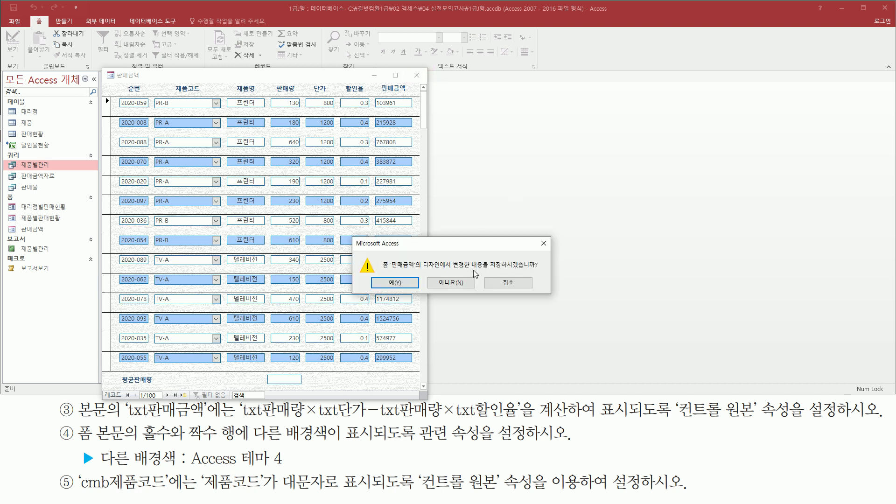
pyautogui.hotkey('ctrl', 'shift', 'd')
pyautogui.moveTo(378, 273); pyautogui.dragTo(416, 293)
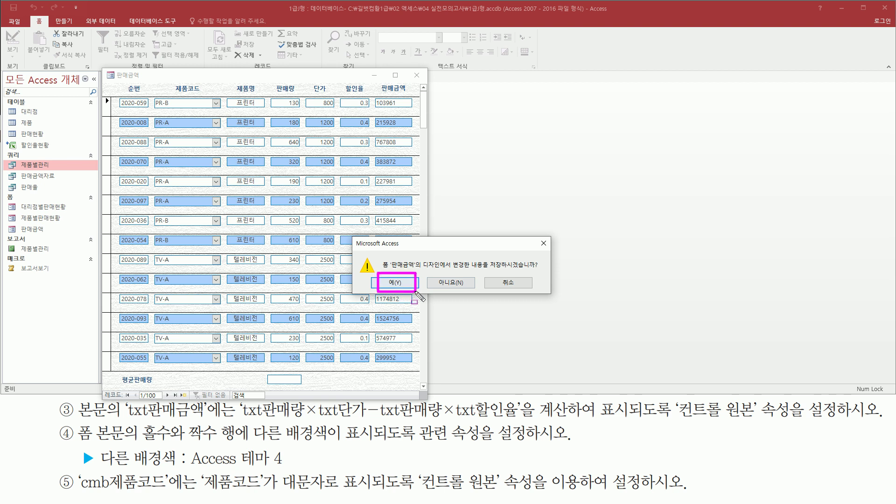
pyautogui.press('Escape')
pyautogui.click(405, 281)
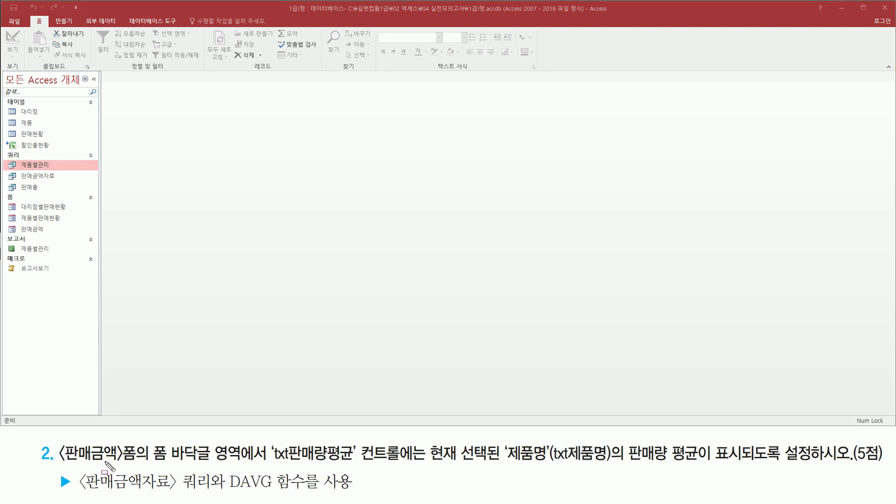
# Step: Reopen the 판매금액 form in form view and move its pop-up window closer to the object list
pyautogui.moveTo(56, 438)
pyautogui.mouseDown()
pyautogui.moveTo(66, 457)
pyautogui.moveTo(144, 466)
pyautogui.mouseUp()
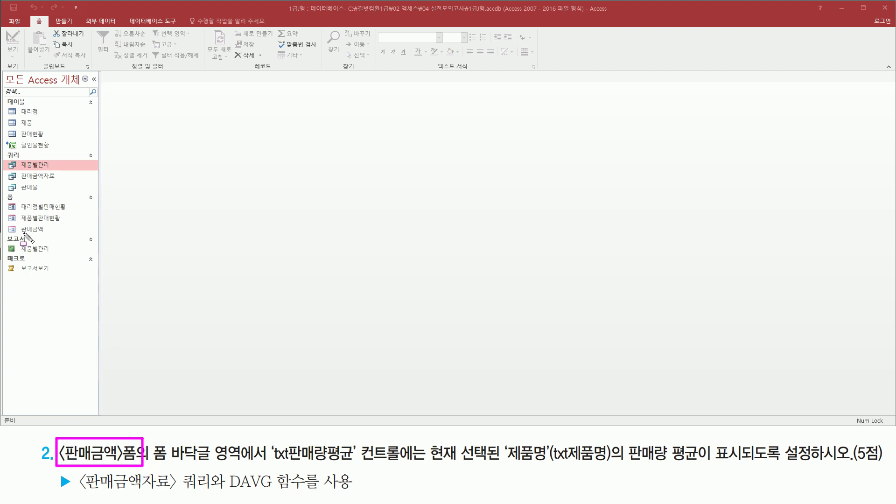
pyautogui.moveTo(12, 222); pyautogui.dragTo(65, 247)
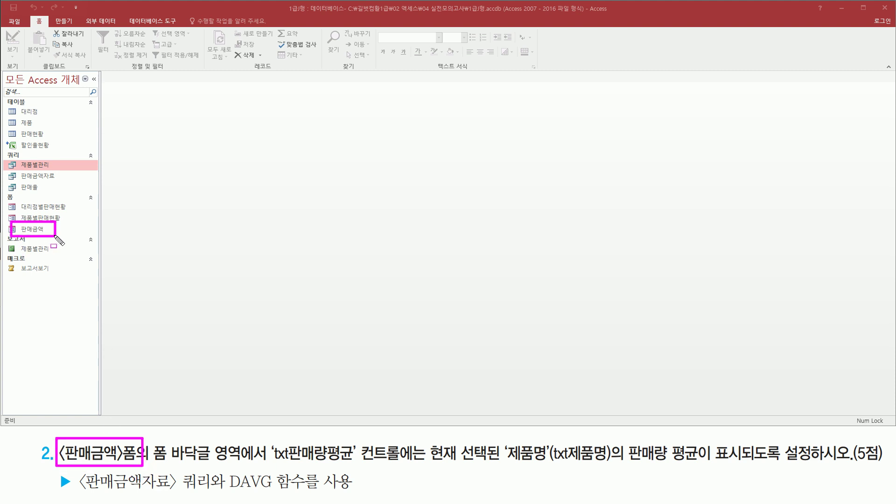
pyautogui.click(31, 231)
pyautogui.doubleClick(37, 229)
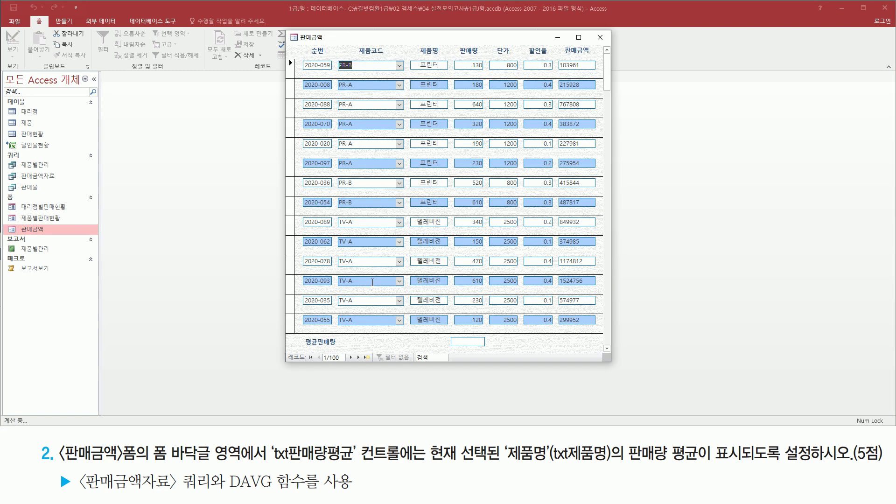
pyautogui.moveTo(361, 42); pyautogui.dragTo(243, 90)
pyautogui.moveTo(152, 460)
pyautogui.mouseDown()
pyautogui.moveTo(252, 459)
pyautogui.moveTo(243, 440)
pyautogui.mouseUp()
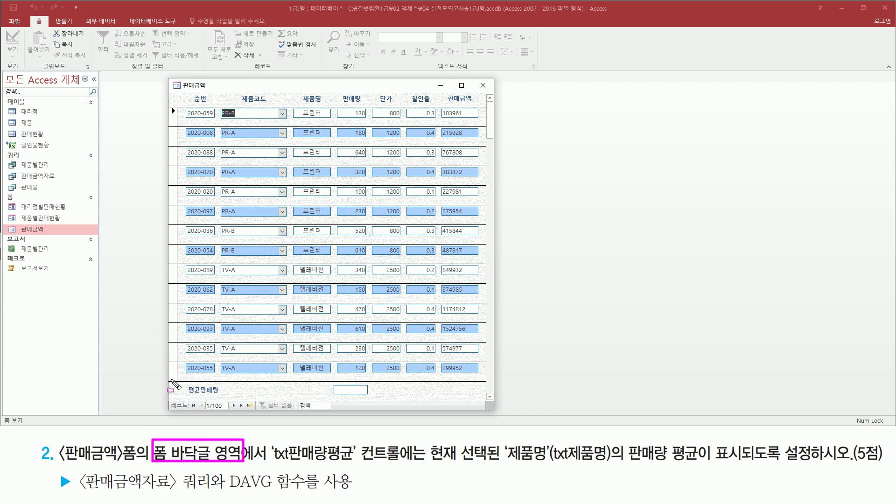
pyautogui.moveTo(168, 379); pyautogui.dragTo(489, 402)
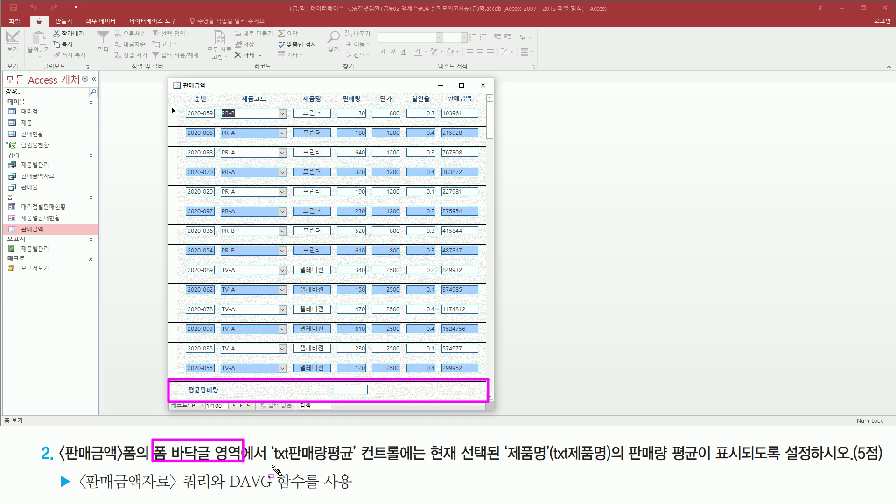
pyautogui.moveTo(271, 463)
pyautogui.mouseDown()
pyautogui.moveTo(354, 463)
pyautogui.moveTo(362, 442)
pyautogui.mouseUp()
pyautogui.moveTo(332, 397); pyautogui.dragTo(369, 398)
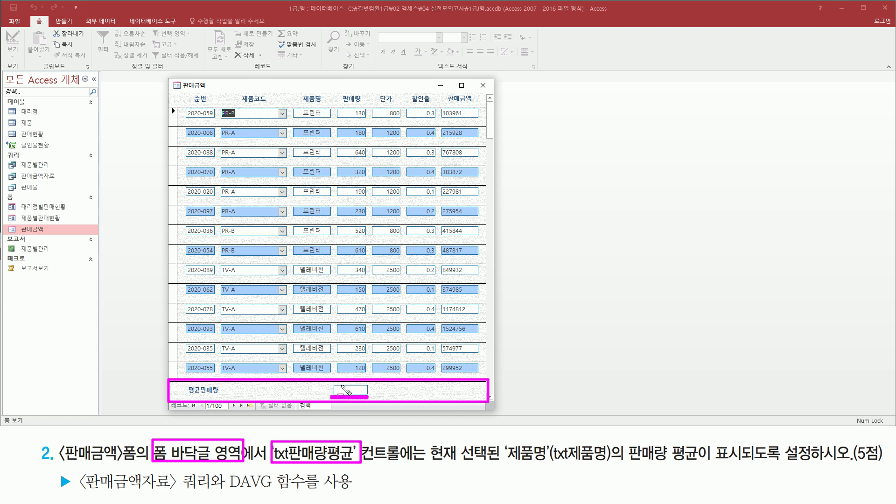
pyautogui.moveTo(430, 464)
pyautogui.mouseDown()
pyautogui.moveTo(615, 477)
pyautogui.moveTo(696, 465)
pyautogui.moveTo(816, 467)
pyautogui.mouseUp()
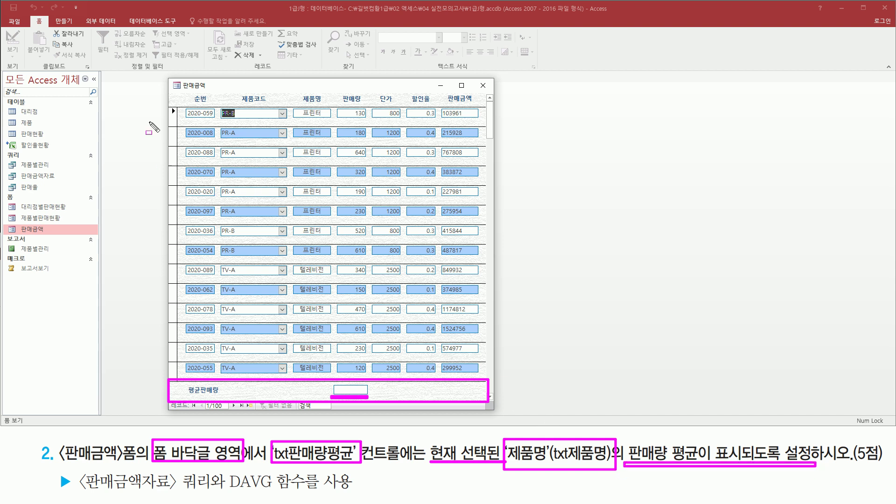
pyautogui.moveTo(169, 104); pyautogui.dragTo(178, 125)
pyautogui.moveTo(292, 120)
pyautogui.mouseDown()
pyautogui.moveTo(339, 119)
pyautogui.moveTo(332, 109)
pyautogui.mouseUp()
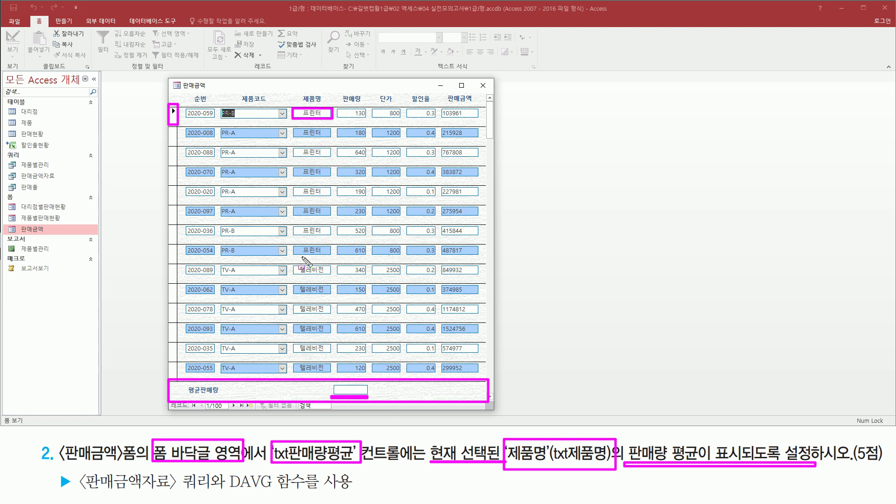
pyautogui.moveTo(294, 264)
pyautogui.mouseDown()
pyautogui.moveTo(335, 286)
pyautogui.moveTo(332, 277)
pyautogui.mouseUp()
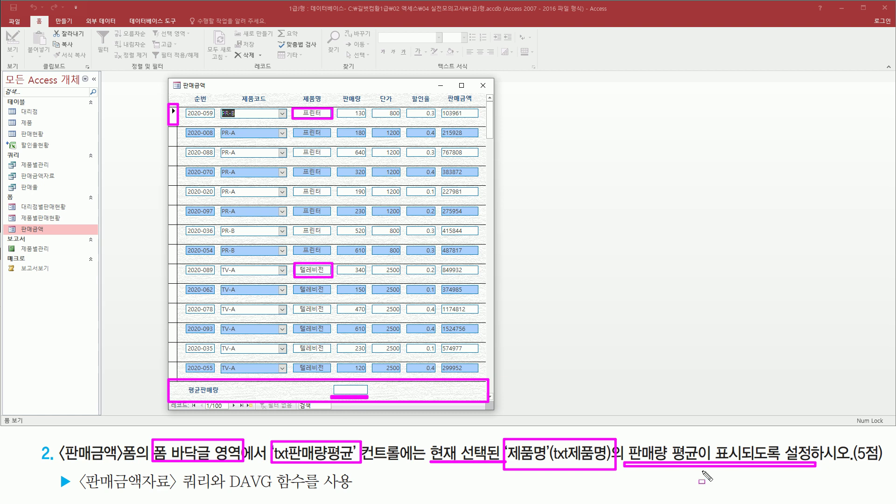
pyautogui.moveTo(673, 439)
pyautogui.mouseDown()
pyautogui.moveTo(687, 469)
pyautogui.moveTo(702, 473)
pyautogui.mouseUp()
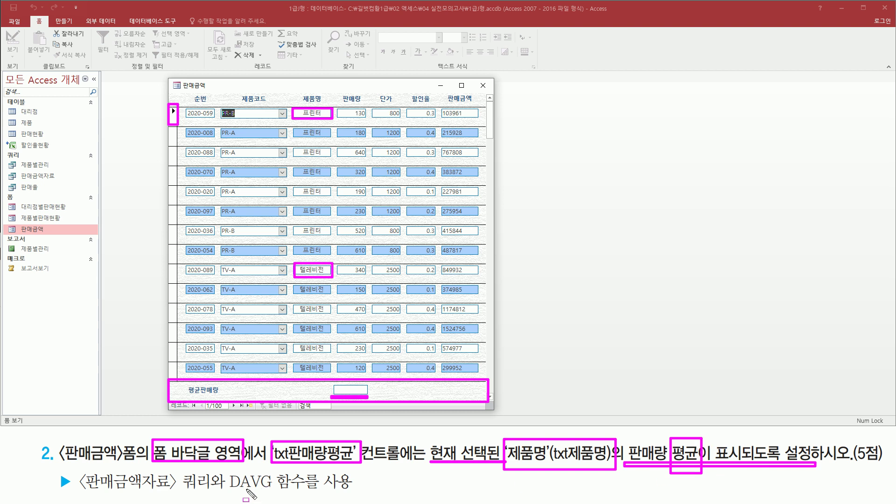
pyautogui.moveTo(227, 489); pyautogui.dragTo(304, 490)
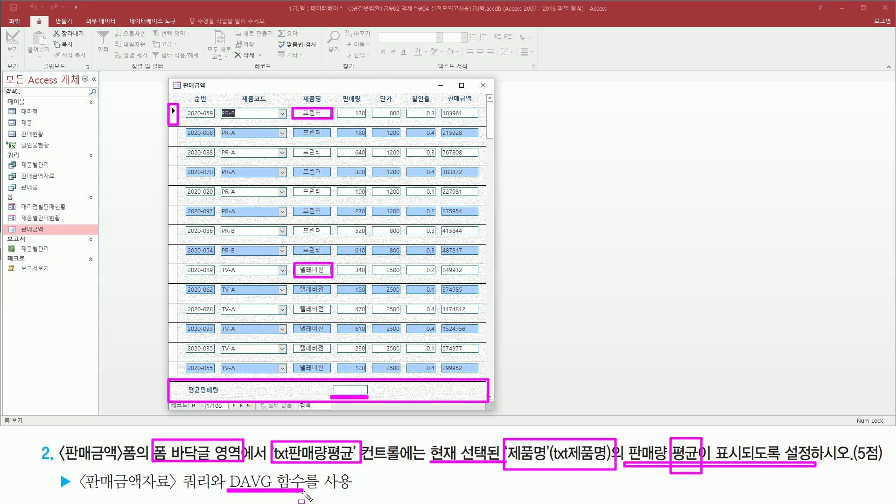
pyautogui.moveTo(77, 467)
pyautogui.mouseDown()
pyautogui.moveTo(139, 498)
pyautogui.moveTo(217, 499)
pyautogui.mouseUp()
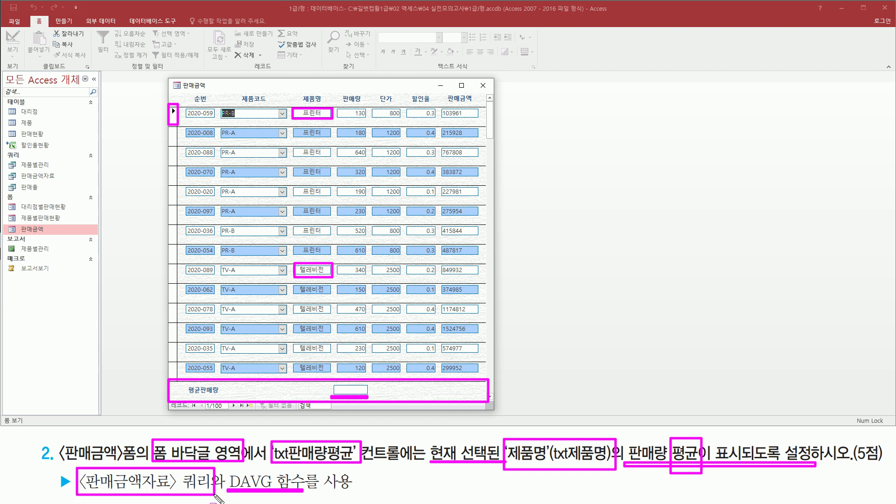
pyautogui.press('Escape')
# Step: Switch the 판매금액 form to design view and select the txt판매량평균 text box in the form footer
pyautogui.rightClick(255, 89)
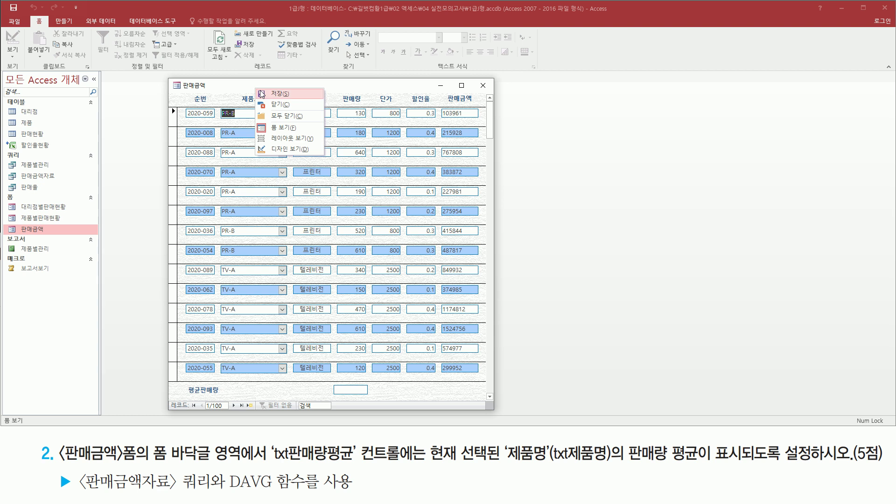
pyautogui.click(299, 152)
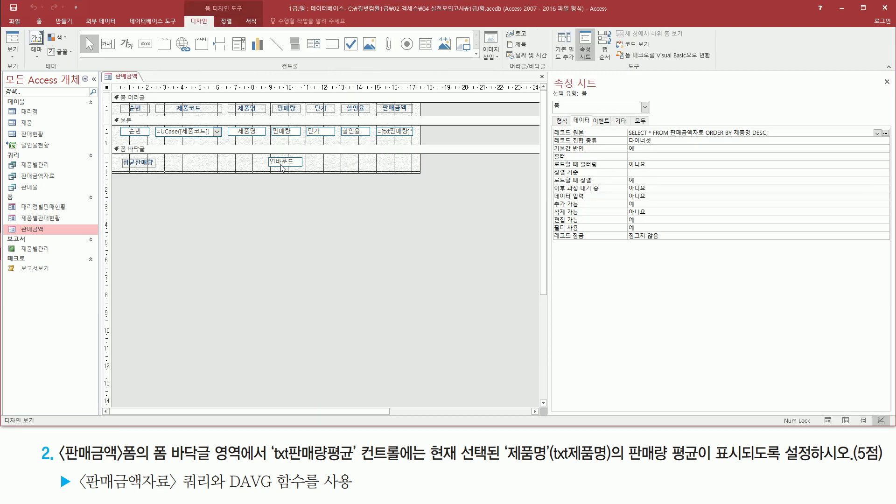
pyautogui.click(282, 168)
pyautogui.hotkey('ctrl', 'shift', 'd')
pyautogui.moveTo(265, 148); pyautogui.dragTo(306, 174)
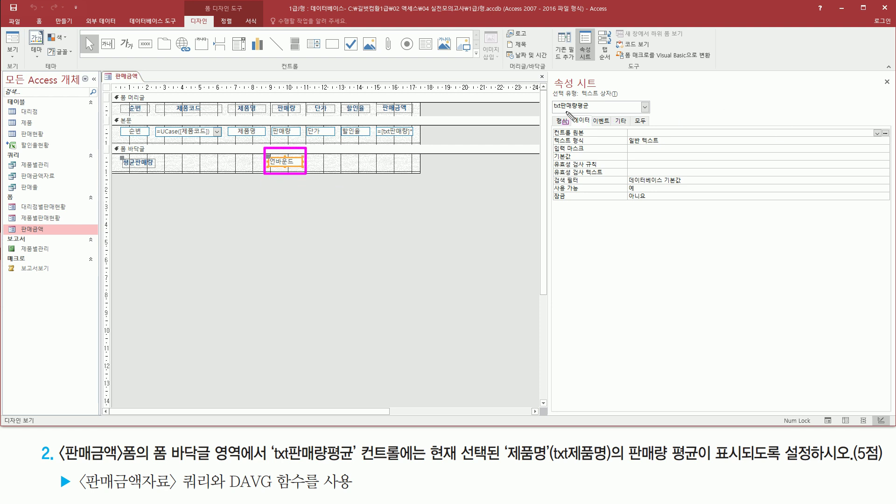
pyautogui.moveTo(551, 113)
pyautogui.mouseDown()
pyautogui.moveTo(600, 107)
pyautogui.moveTo(598, 99)
pyautogui.mouseUp()
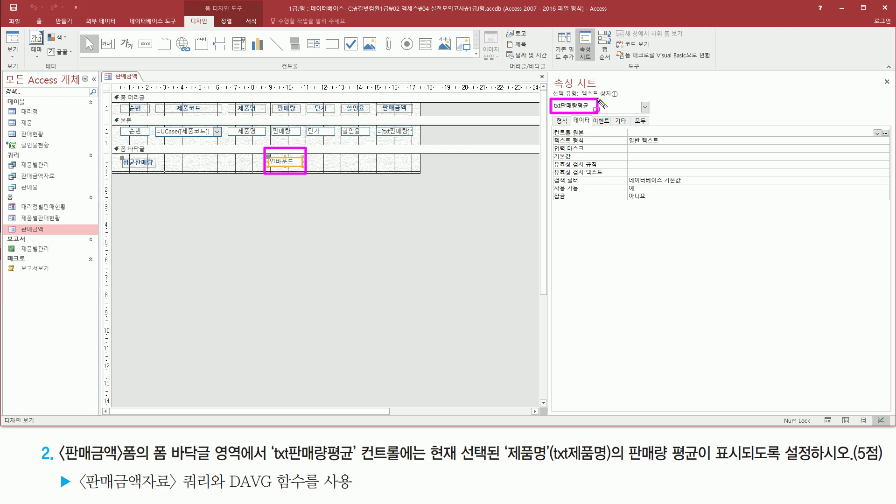
pyautogui.moveTo(569, 126)
pyautogui.mouseDown()
pyautogui.moveTo(721, 144)
pyautogui.moveTo(754, 129)
pyautogui.mouseUp()
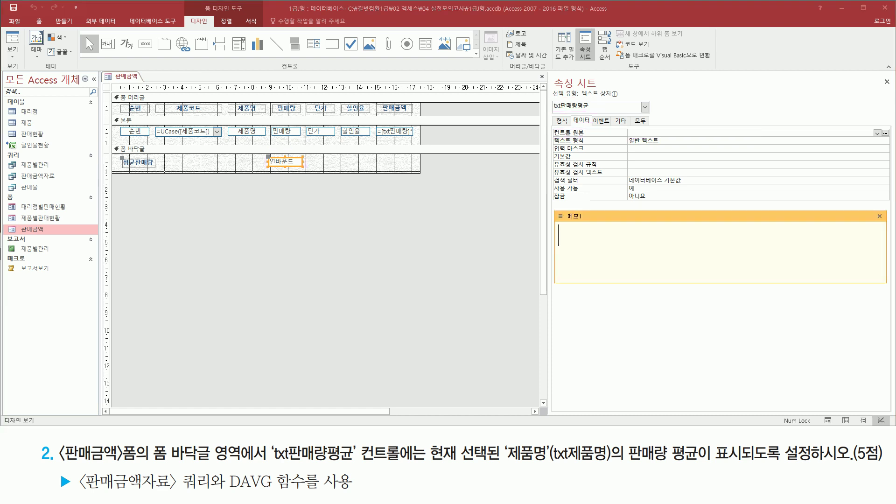
# Step: Write the DAVG syntax outline =davg( 인수 , 도메인, 조건 ) in the memo note
pyautogui.write('=davg( 인수 , 도메인')
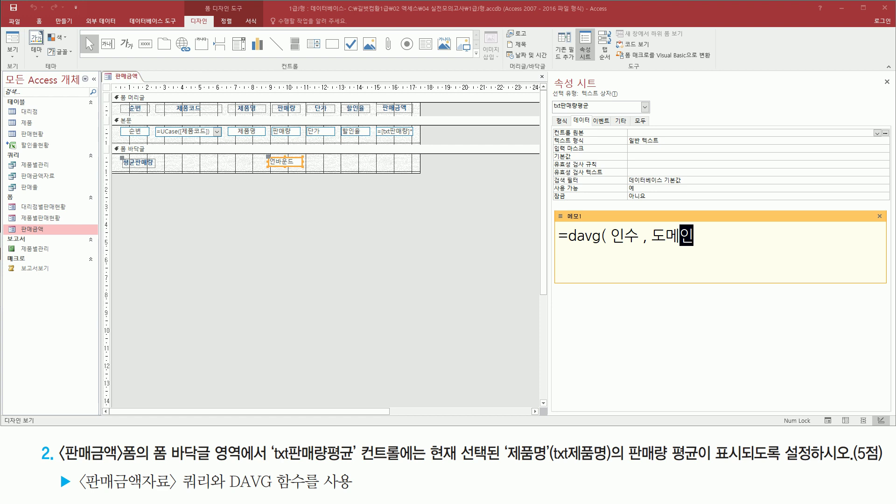
pyautogui.write(', 조건)')
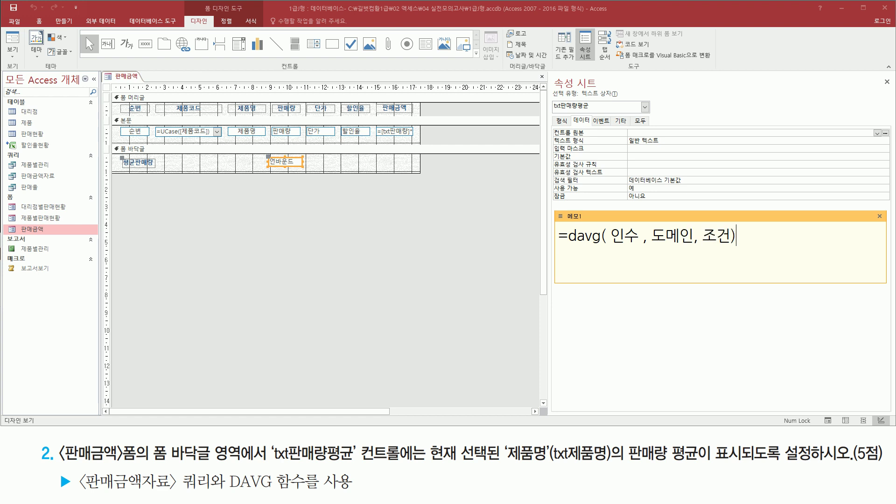
pyautogui.press('BackSpace')
pyautogui.write(')')
pyautogui.press('Return')
# Step: Add the expression =davg( "판매량", "판매금액자료" , "제품명=txt제품명") below the outline and widen the memo note to fit it
pyautogui.write('=davg( "판매량"')
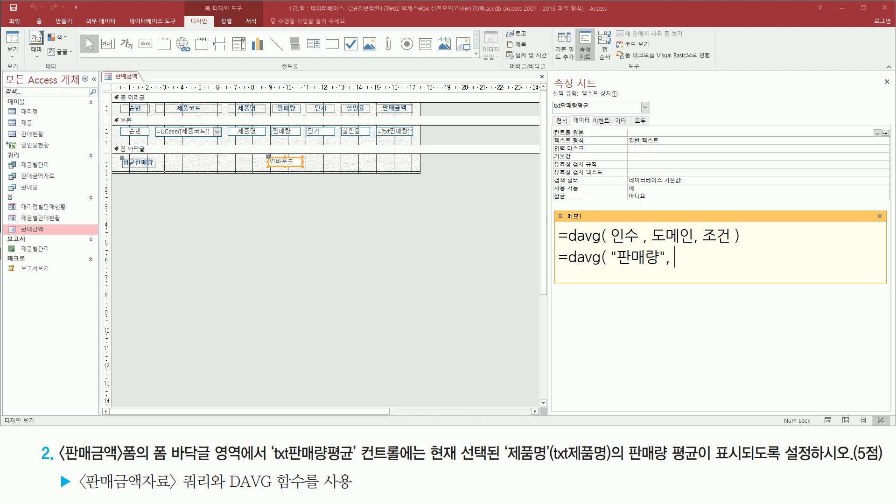
pyautogui.write(', "')
pyautogui.write('판매금액자')
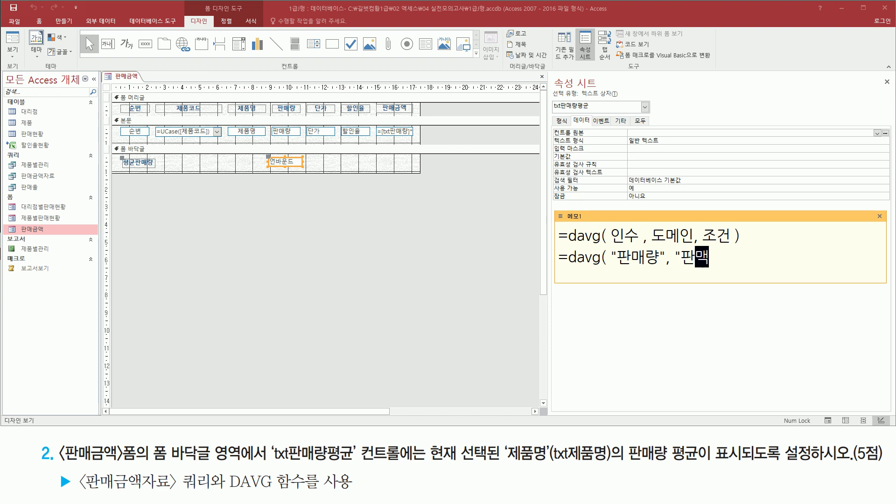
pyautogui.write('료')
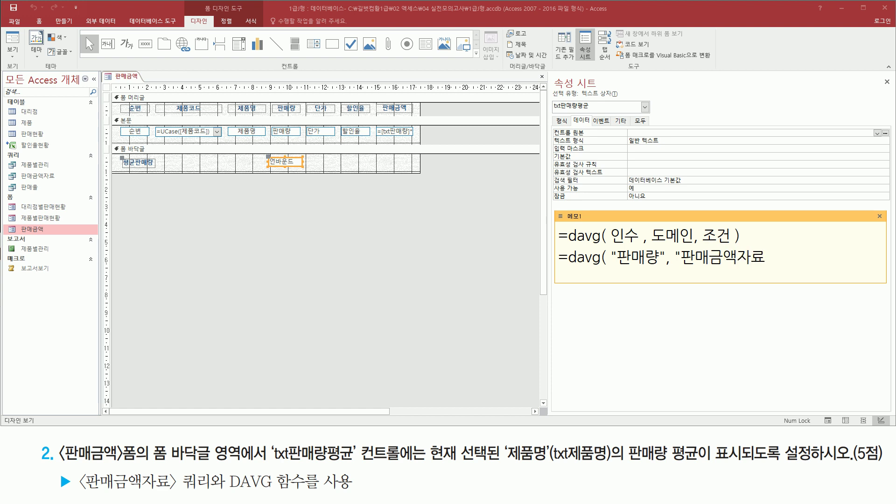
pyautogui.write(':"')
pyautogui.write(', "제품명=txt')
pyautogui.write('제품명')
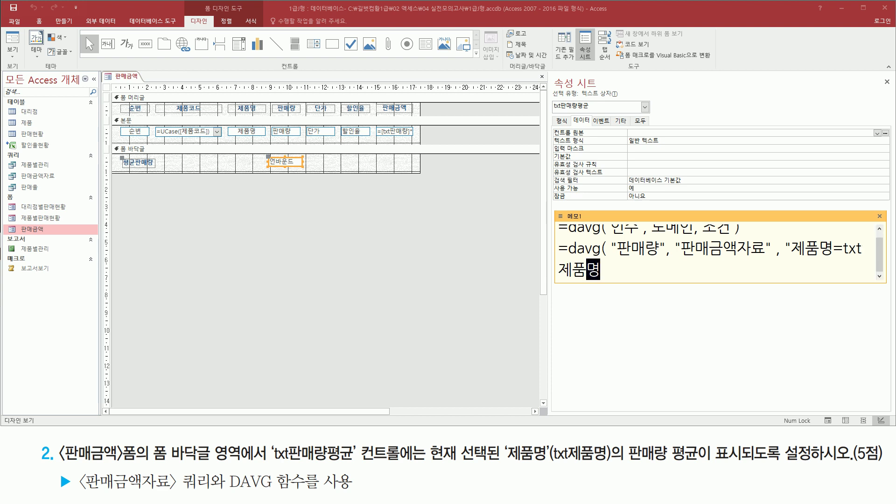
pyautogui.write('"')
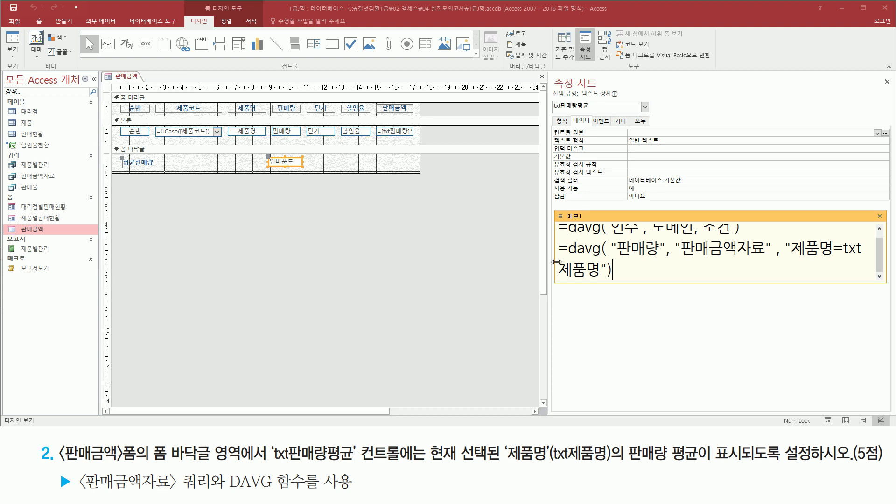
pyautogui.moveTo(557, 261); pyautogui.dragTo(486, 261)
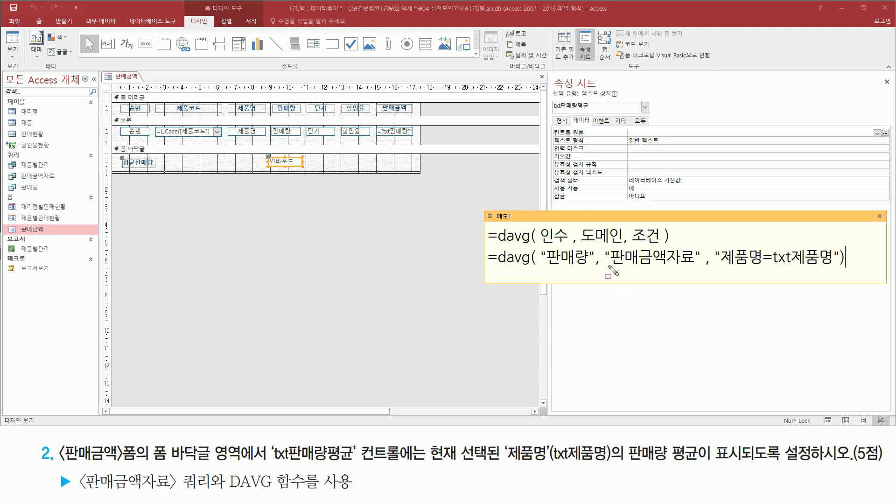
pyautogui.moveTo(604, 272)
pyautogui.mouseDown()
pyautogui.moveTo(681, 268)
pyautogui.moveTo(713, 250)
pyautogui.moveTo(702, 244)
pyautogui.mouseUp()
pyautogui.moveTo(546, 267); pyautogui.dragTo(587, 268)
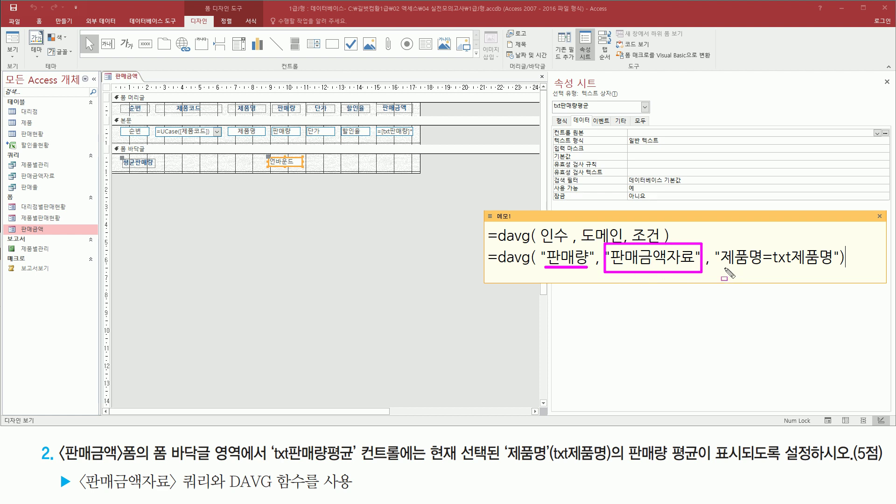
pyautogui.moveTo(722, 269)
pyautogui.mouseDown()
pyautogui.moveTo(852, 273)
pyautogui.moveTo(835, 273)
pyautogui.mouseUp()
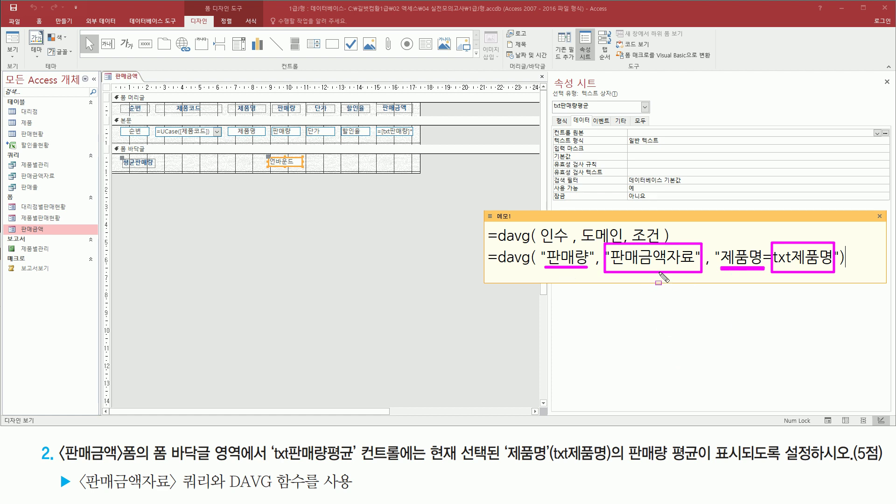
pyautogui.press('e')
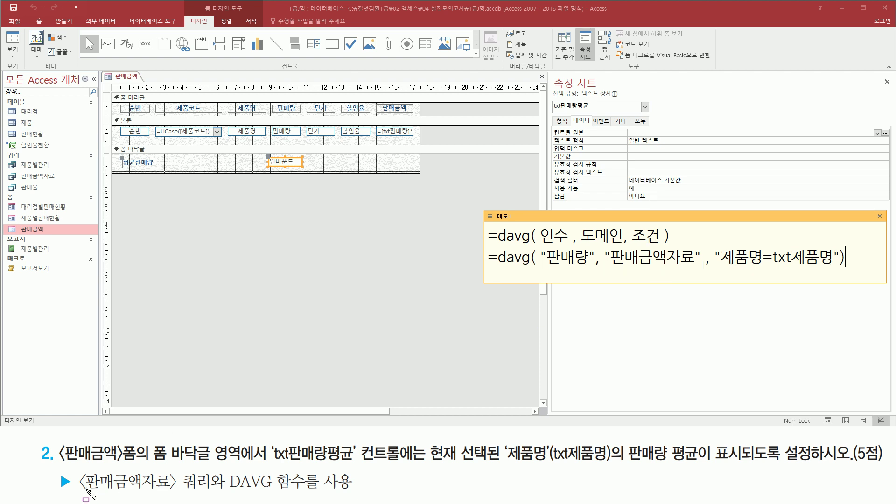
pyautogui.moveTo(80, 491); pyautogui.dragTo(181, 492)
pyautogui.press('e')
pyautogui.moveTo(80, 492); pyautogui.dragTo(214, 469)
pyautogui.moveTo(549, 463)
pyautogui.mouseDown()
pyautogui.moveTo(607, 463)
pyautogui.moveTo(612, 439)
pyautogui.mouseUp()
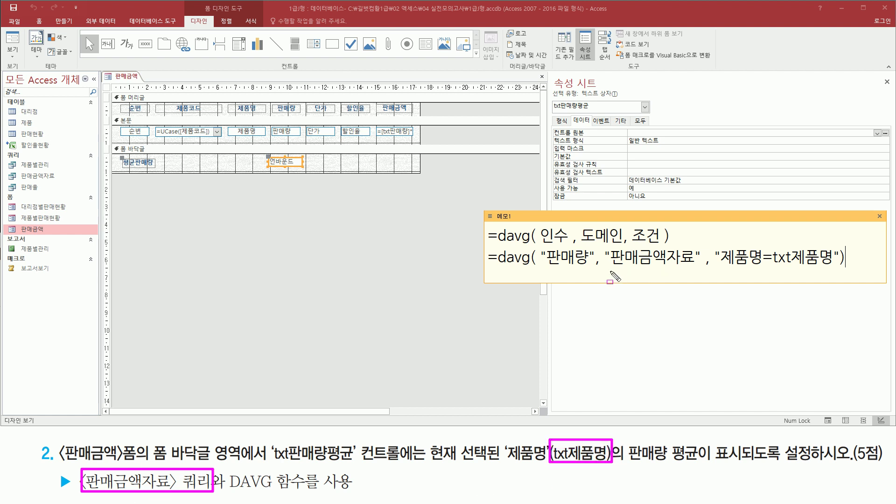
pyautogui.moveTo(604, 268); pyautogui.dragTo(703, 269)
pyautogui.moveTo(769, 268); pyautogui.dragTo(831, 268)
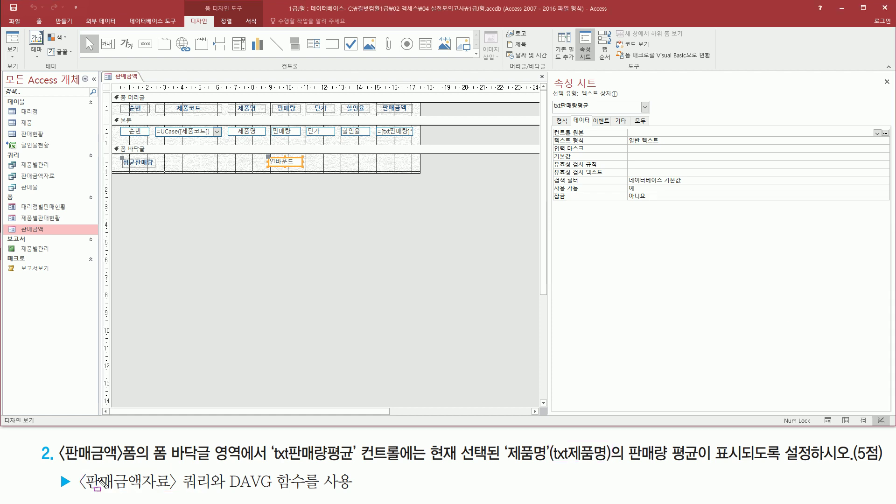
pyautogui.moveTo(76, 468); pyautogui.dragTo(179, 495)
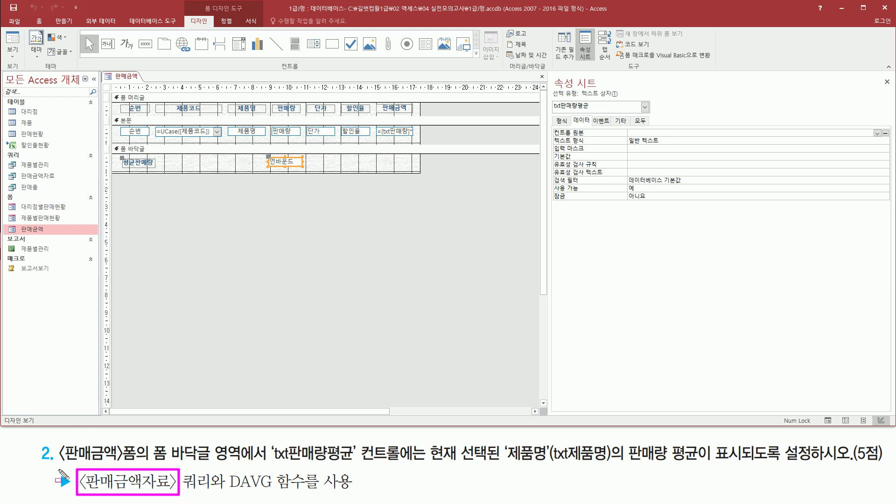
pyautogui.moveTo(110, 89)
pyautogui.mouseDown()
pyautogui.moveTo(391, 183)
pyautogui.moveTo(428, 180)
pyautogui.mouseUp()
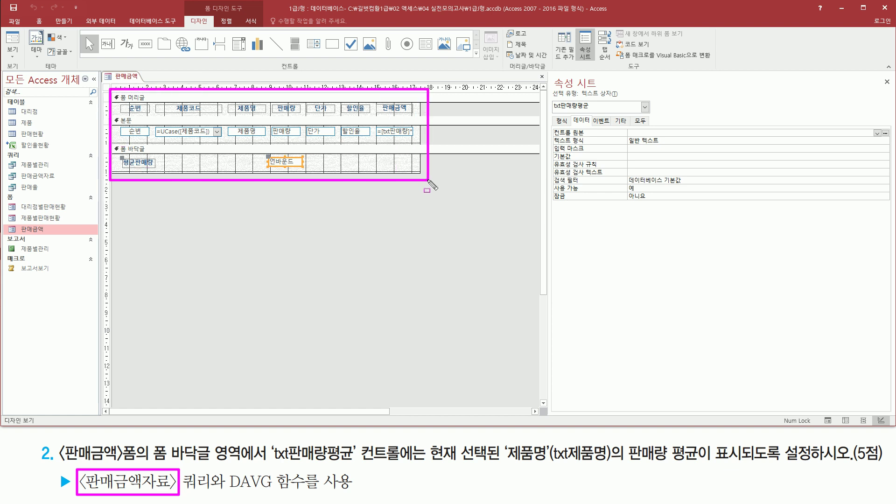
# Step: Select the whole 판매금액 form and examine which query its 레코드 원본 property uses
pyautogui.press('Escape')
pyautogui.click(105, 88)
pyautogui.moveTo(100, 82); pyautogui.dragTo(112, 97)
pyautogui.moveTo(573, 121)
pyautogui.mouseDown()
pyautogui.moveTo(592, 121)
pyautogui.moveTo(589, 137)
pyautogui.moveTo(628, 137)
pyautogui.mouseUp()
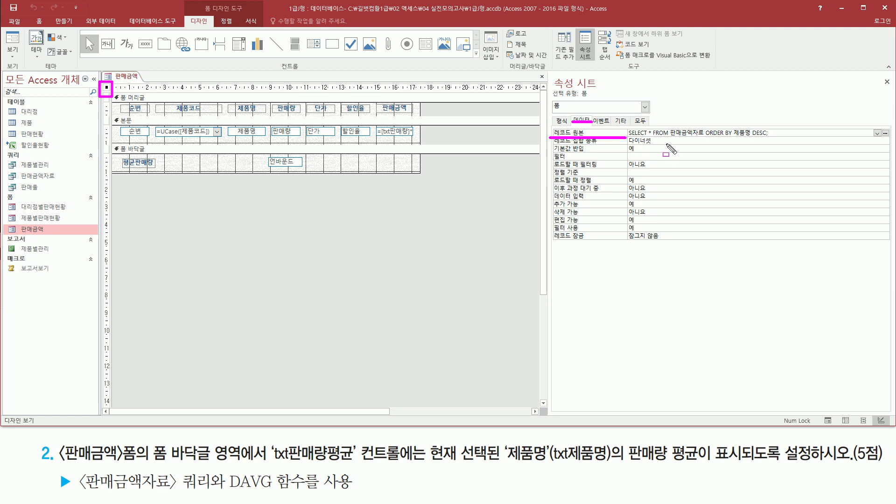
pyautogui.moveTo(669, 138); pyautogui.dragTo(703, 139)
# Step: Set the 컨트롤 원본 property of txt판매량평균 to =DAvg("판매량","판매금액자료","제품명=txt제품명")
pyautogui.press('Escape')
pyautogui.click(297, 163)
pyautogui.moveTo(258, 146); pyautogui.dragTo(313, 172)
pyautogui.moveTo(574, 125); pyautogui.dragTo(703, 148)
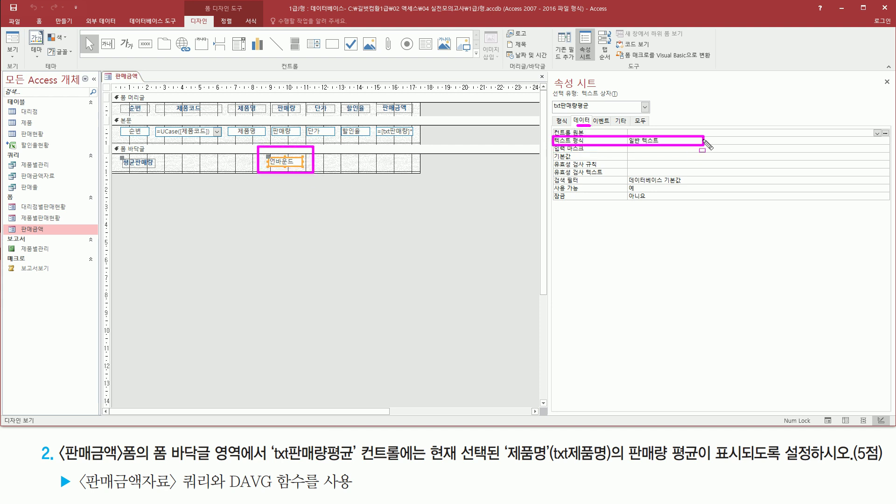
pyautogui.press('Escape')
pyautogui.click(674, 134)
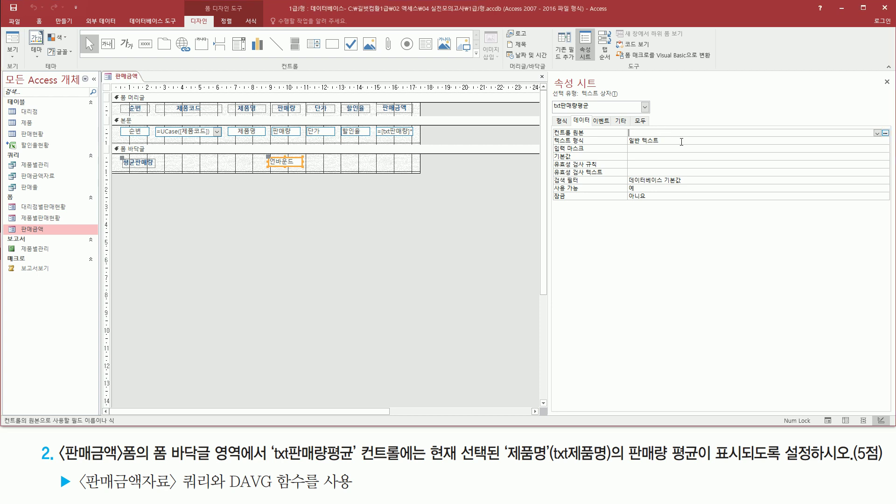
pyautogui.write('=davg( "판매량", "판매금액자료" , "제품명=txt제품명")')
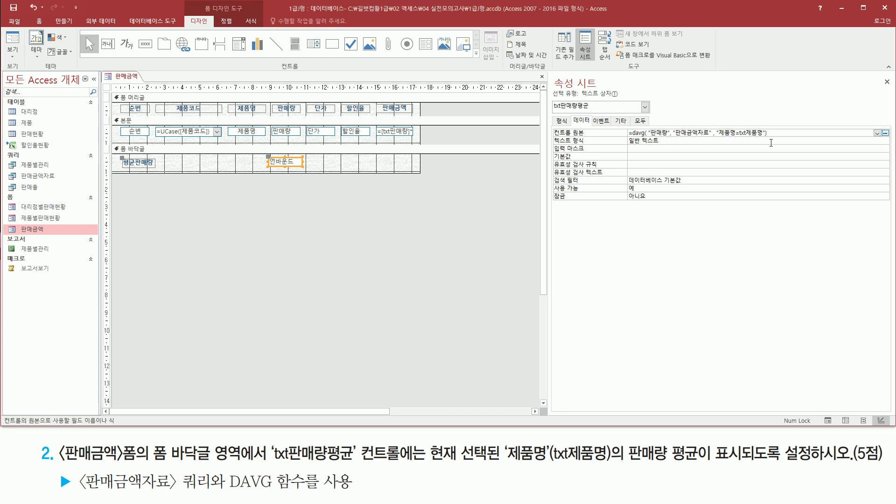
pyautogui.click(766, 140)
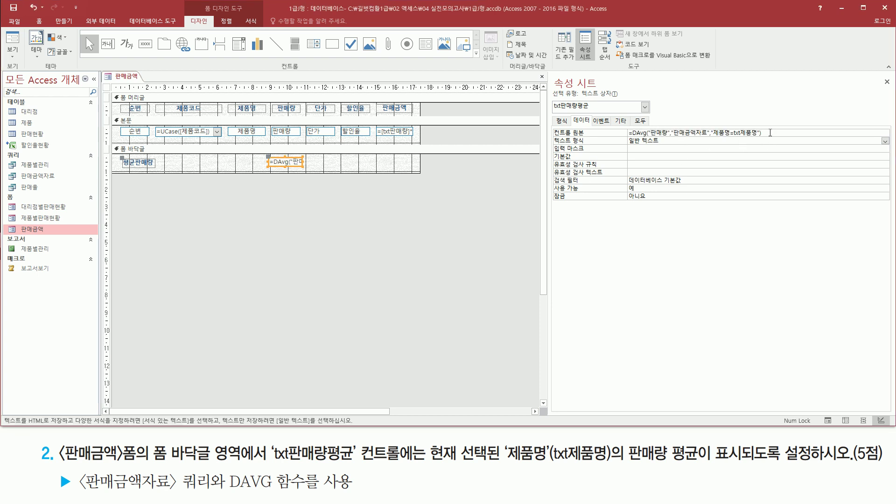
pyautogui.click(771, 133)
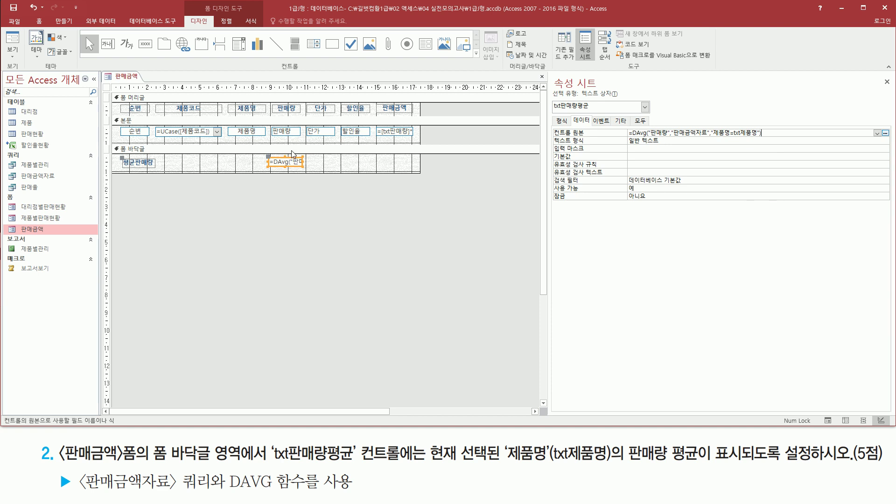
# Step: Show the 판매금액 form in form view and select the first 텔레비전 record to check its 평균판매량
pyautogui.rightClick(294, 198)
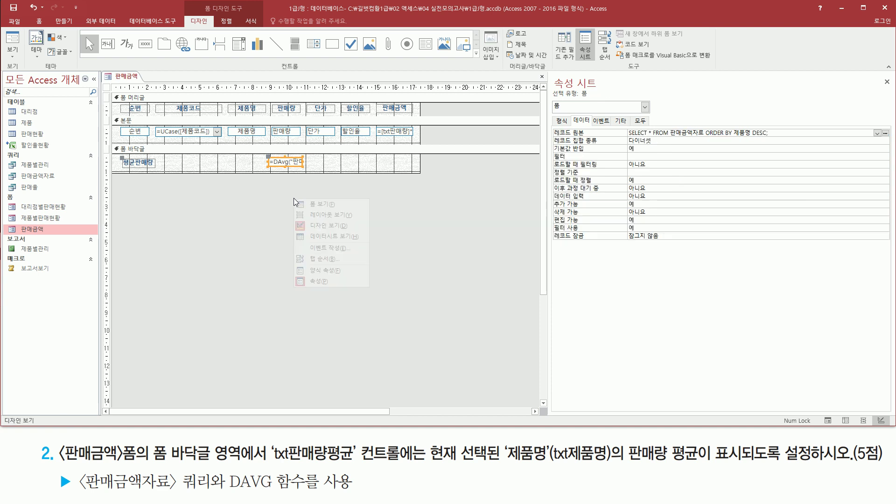
pyautogui.click(325, 205)
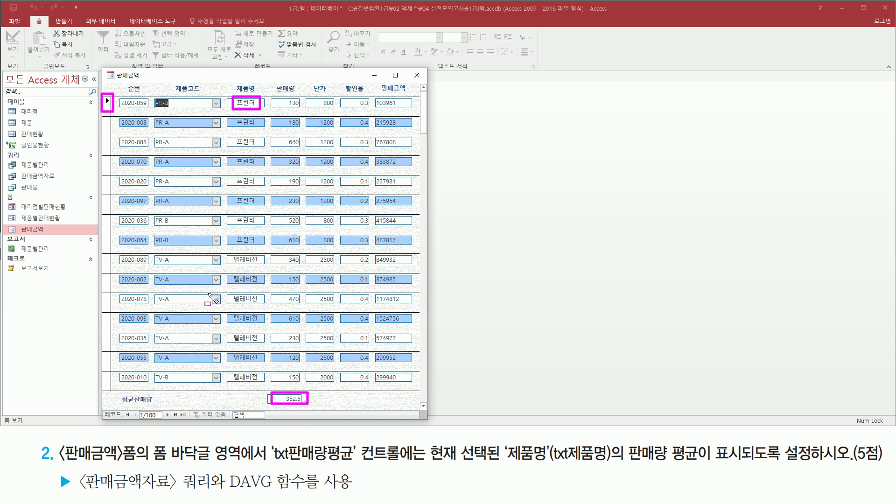
pyautogui.click(107, 263)
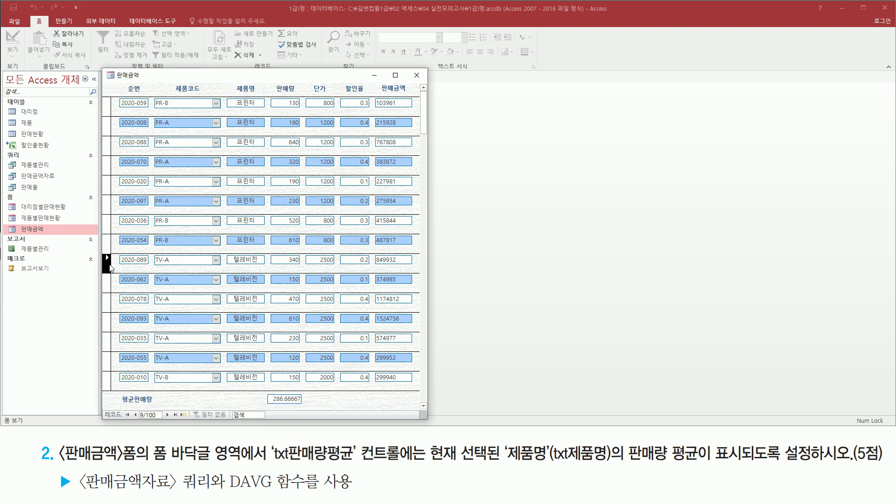
pyautogui.moveTo(226, 253); pyautogui.dragTo(265, 270)
pyautogui.moveTo(95, 250); pyautogui.dragTo(122, 284)
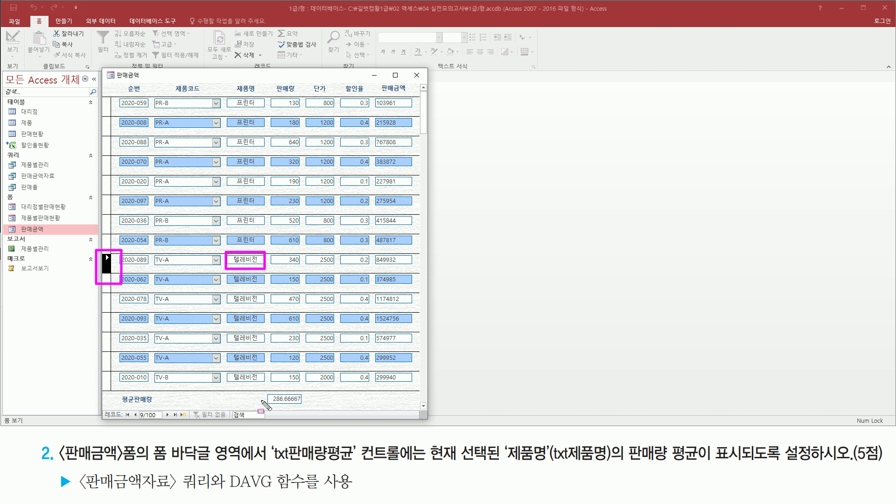
pyautogui.moveTo(263, 392); pyautogui.dragTo(308, 393)
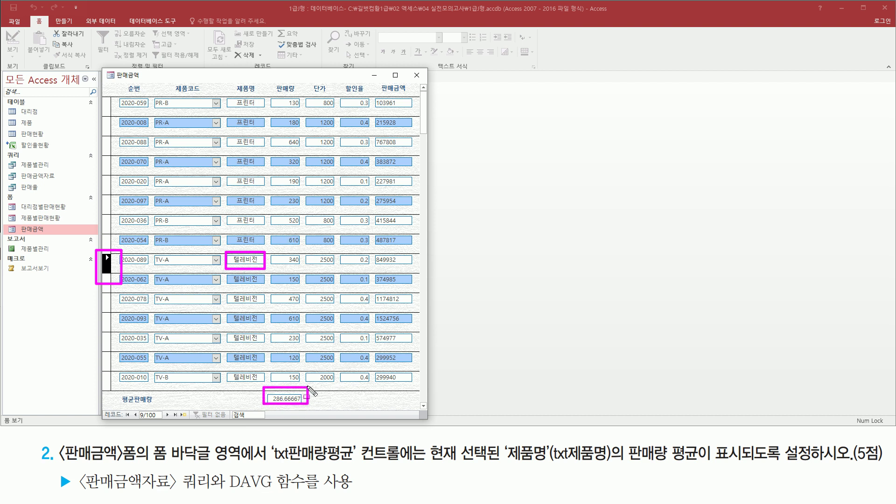
# Step: Select the first 컴퓨터 record and check the 평균판매량 in the form footer
pyautogui.scroll(-3, 209, 280)
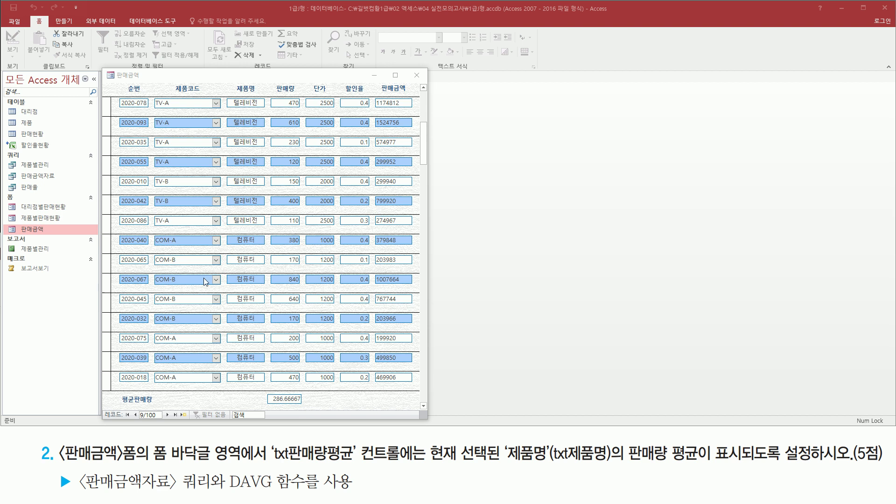
pyautogui.moveTo(229, 229); pyautogui.dragTo(262, 375)
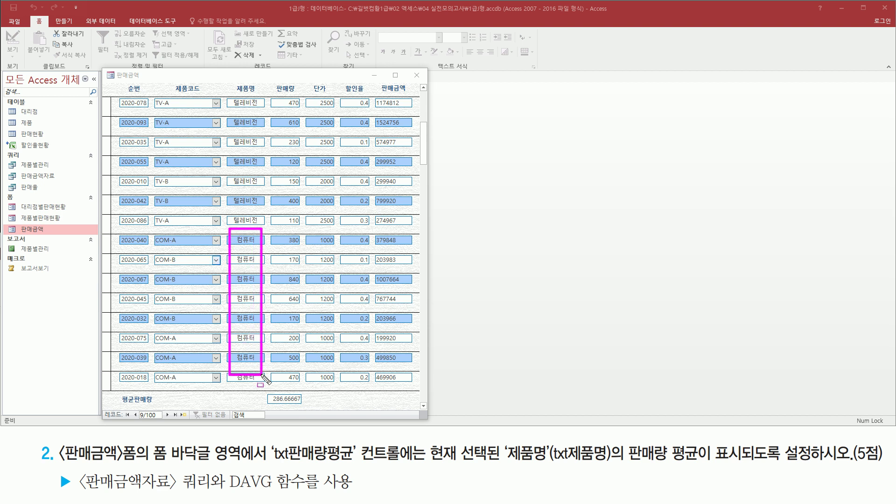
pyautogui.click(110, 248)
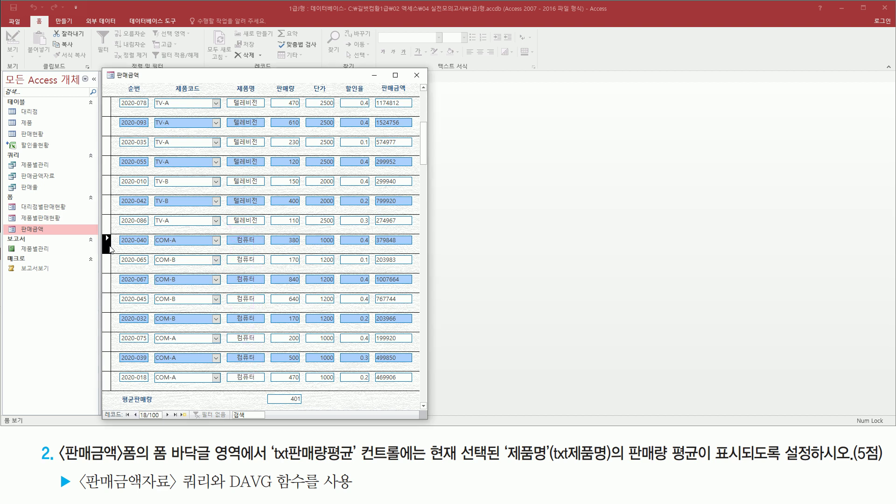
pyautogui.moveTo(102, 229)
pyautogui.mouseDown()
pyautogui.moveTo(126, 255)
pyautogui.moveTo(301, 255)
pyautogui.mouseUp()
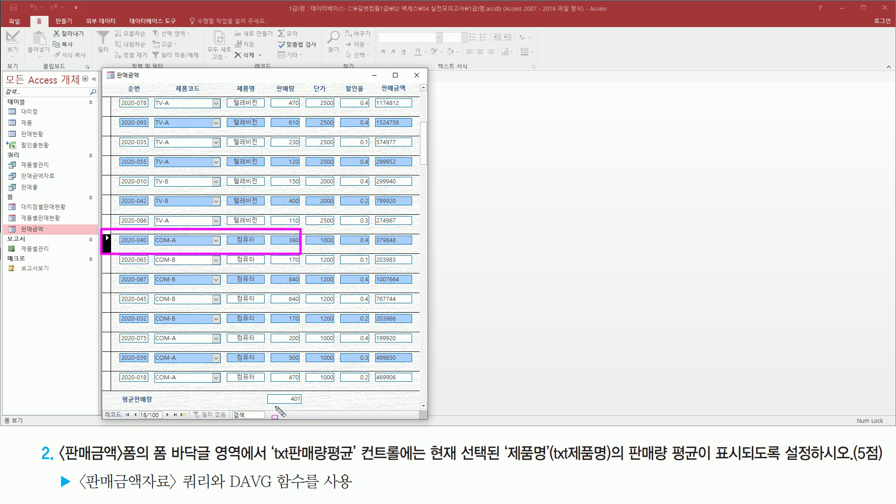
pyautogui.moveTo(268, 407)
pyautogui.mouseDown()
pyautogui.moveTo(302, 408)
pyautogui.moveTo(310, 393)
pyautogui.mouseUp()
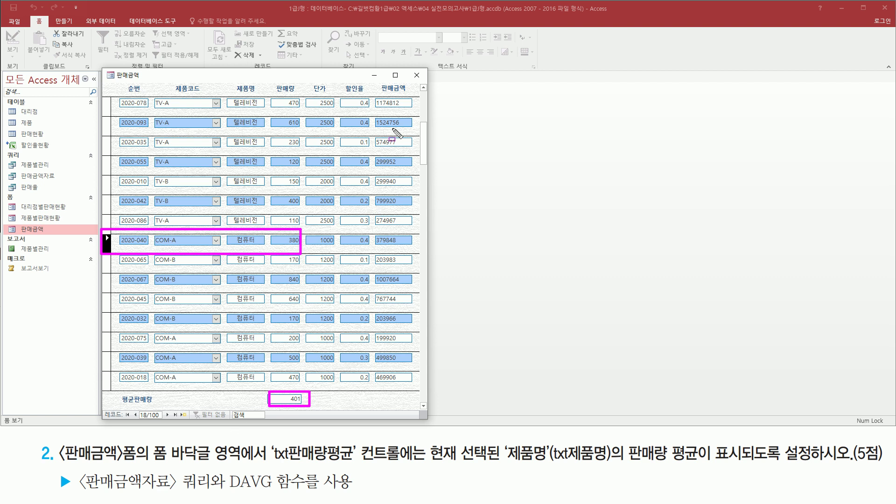
# Step: Close the 판매금액 form and save its design changes
pyautogui.moveTo(409, 64); pyautogui.dragTo(428, 84)
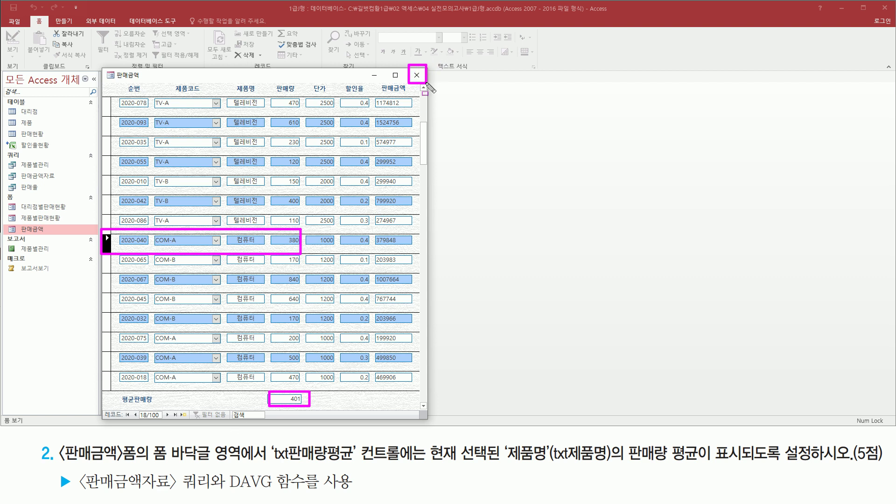
pyautogui.press('Escape')
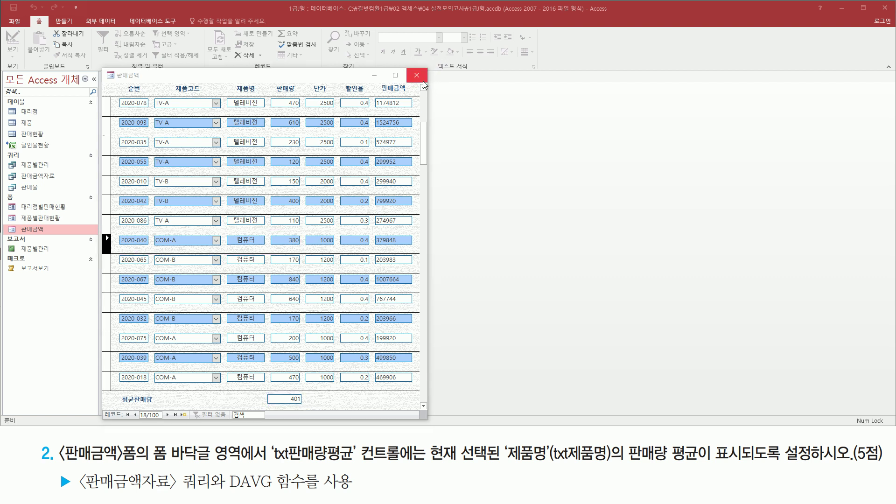
pyautogui.click(417, 75)
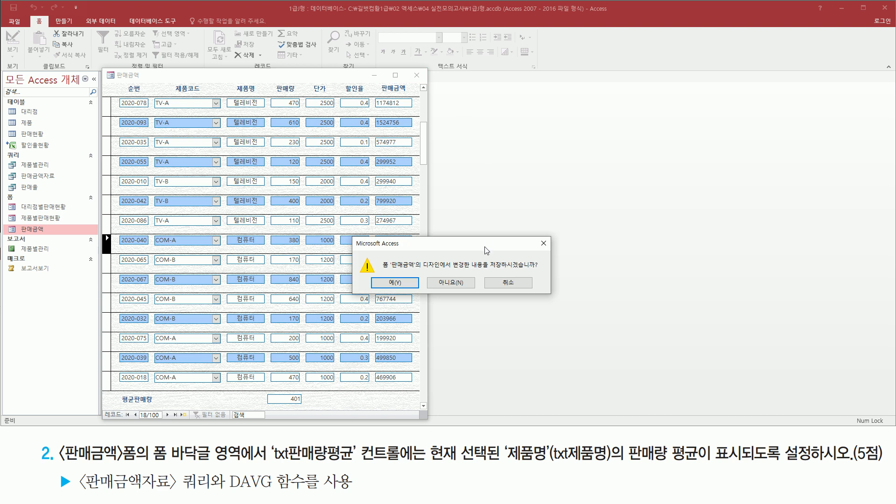
pyautogui.moveTo(373, 274)
pyautogui.mouseDown()
pyautogui.moveTo(392, 292)
pyautogui.moveTo(420, 294)
pyautogui.mouseUp()
pyautogui.press('Escape')
pyautogui.click(402, 282)
pyautogui.click(95, 243)
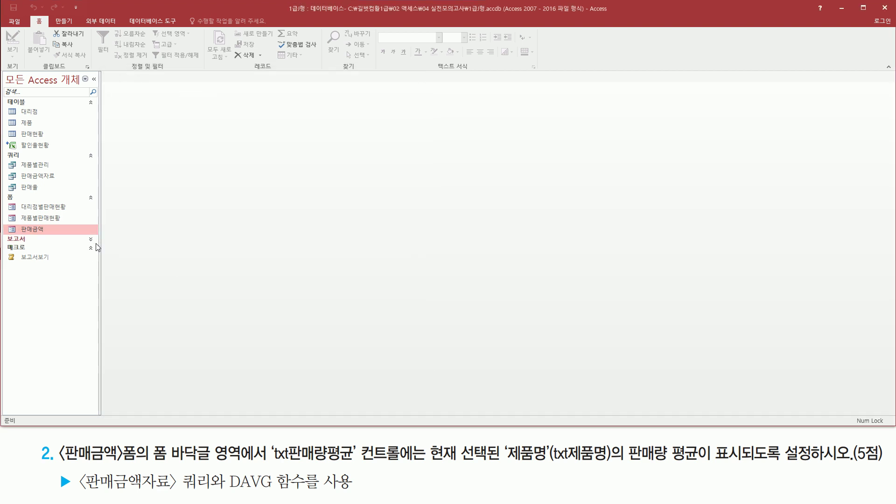
pyautogui.click(95, 243)
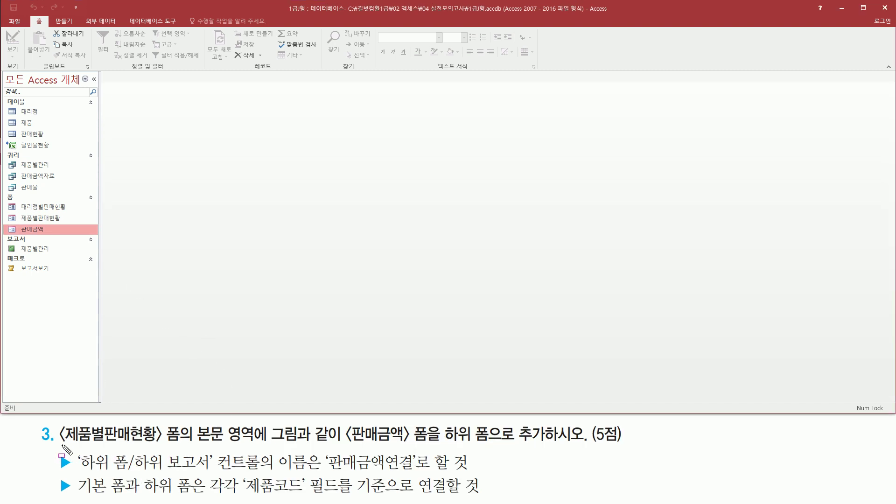
# Step: Open the 제품별판매현황 form, examine its empty 본문 area, and switch the form to design view
pyautogui.moveTo(58, 444)
pyautogui.mouseDown()
pyautogui.moveTo(182, 444)
pyautogui.moveTo(185, 419)
pyautogui.mouseUp()
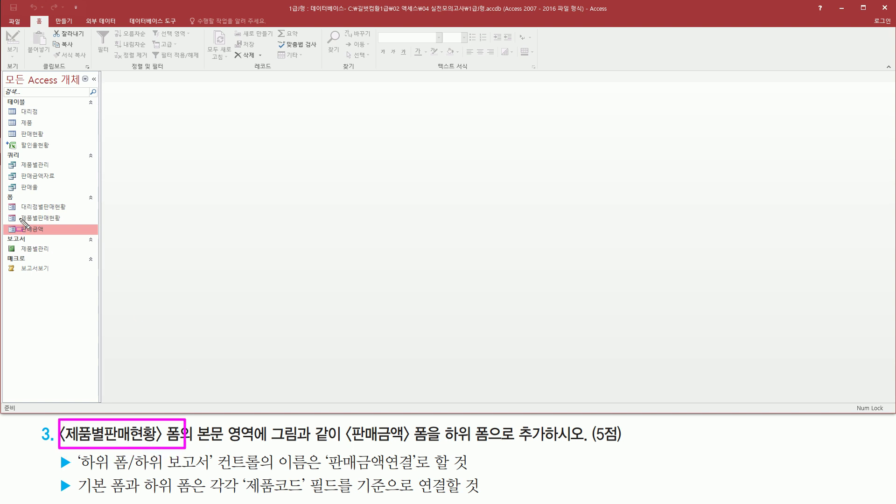
pyautogui.moveTo(6, 213); pyautogui.dragTo(75, 225)
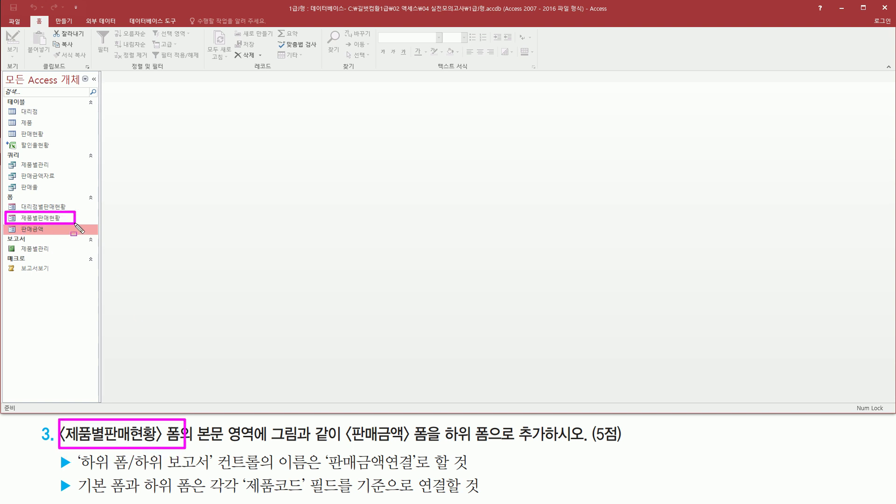
pyautogui.press('Escape')
pyautogui.doubleClick(42, 219)
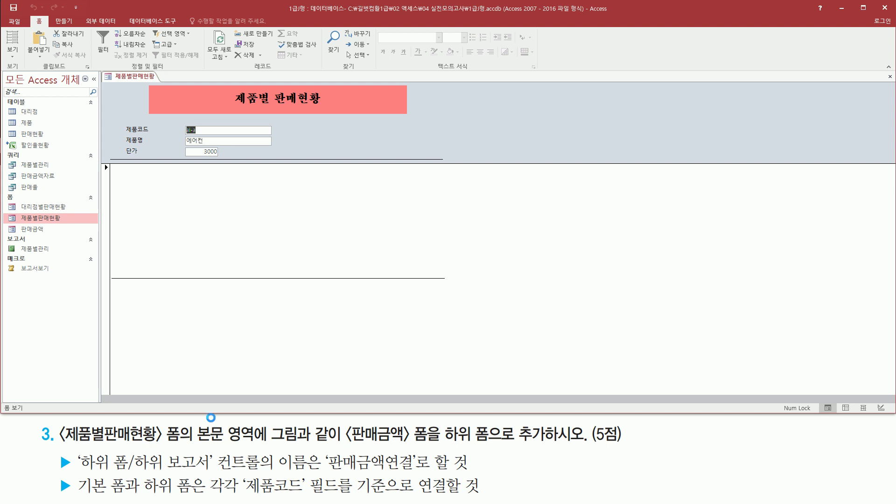
pyautogui.moveTo(196, 445); pyautogui.dragTo(265, 446)
pyautogui.moveTo(110, 165); pyautogui.dragTo(444, 276)
pyautogui.moveTo(270, 422)
pyautogui.mouseDown()
pyautogui.moveTo(341, 452)
pyautogui.moveTo(588, 445)
pyautogui.mouseUp()
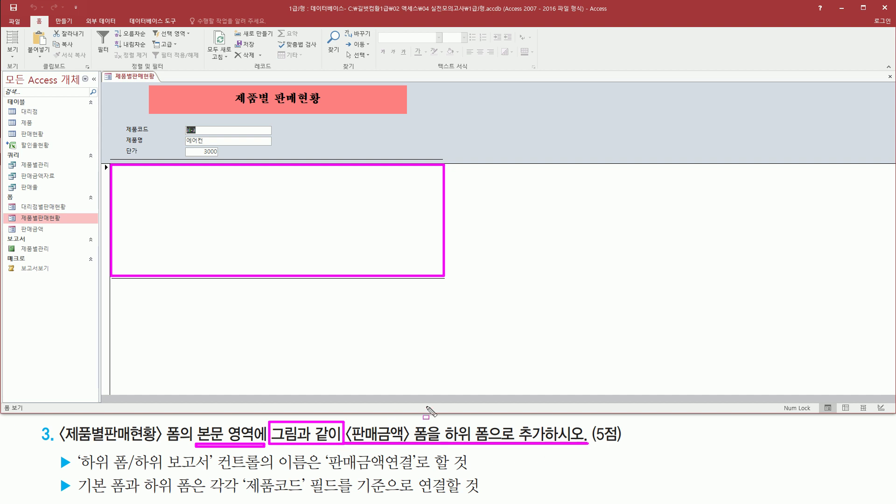
pyautogui.press('Escape')
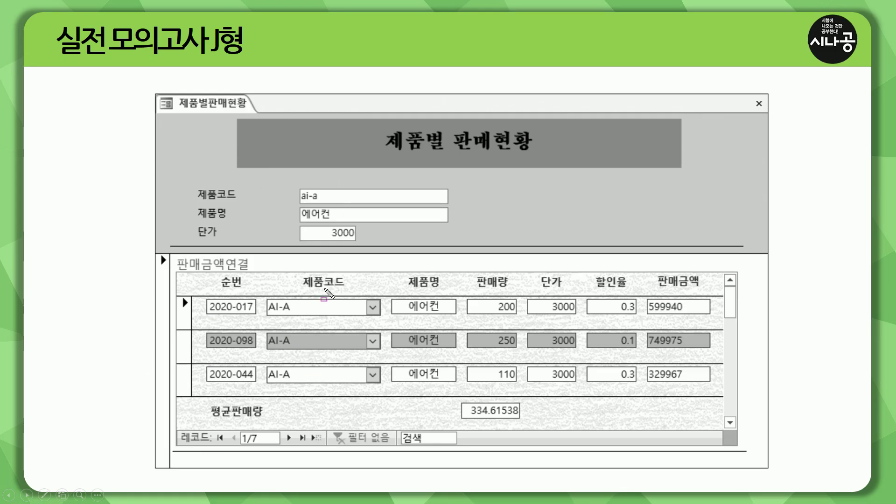
pyautogui.moveTo(175, 256); pyautogui.dragTo(743, 447)
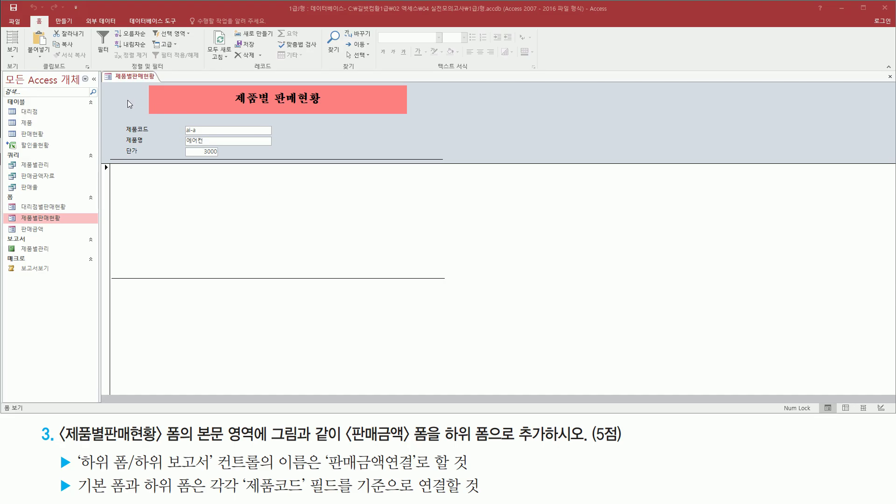
pyautogui.rightClick(127, 93)
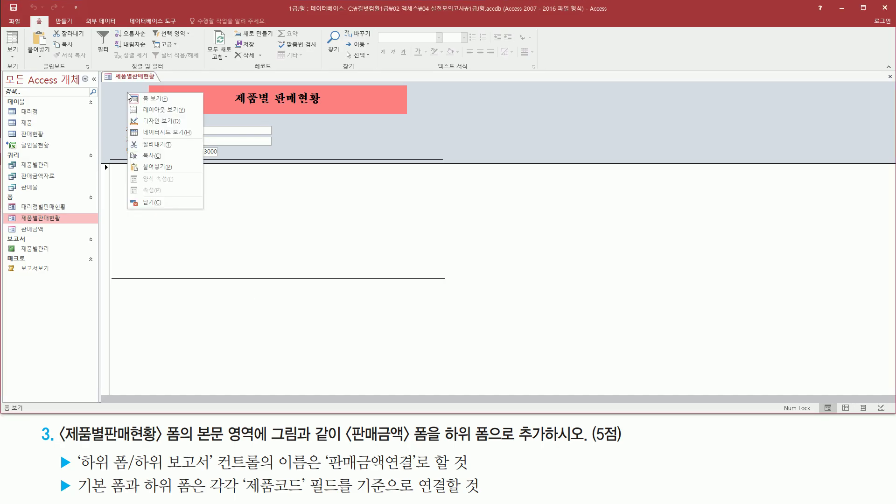
pyautogui.click(150, 121)
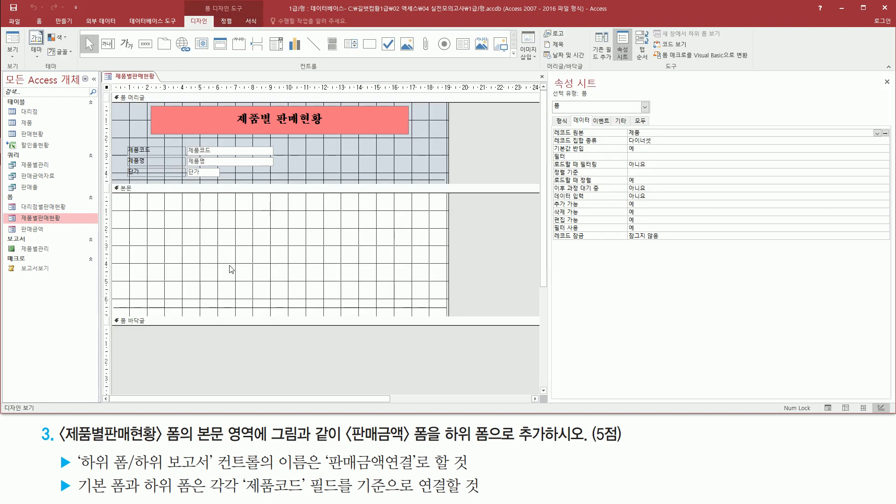
pyautogui.moveTo(114, 195); pyautogui.dragTo(152, 265)
pyautogui.moveTo(216, 289); pyautogui.dragTo(445, 314)
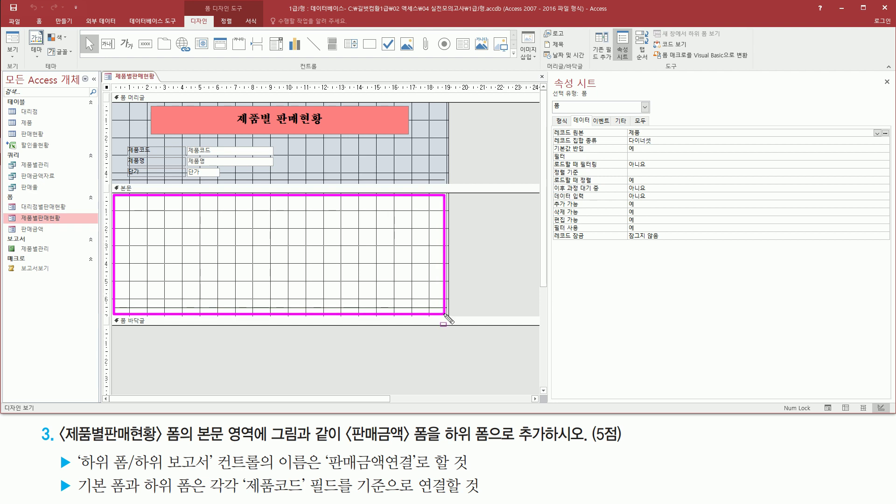
pyautogui.moveTo(79, 471)
pyautogui.mouseDown()
pyautogui.moveTo(209, 471)
pyautogui.moveTo(214, 452)
pyautogui.mouseUp()
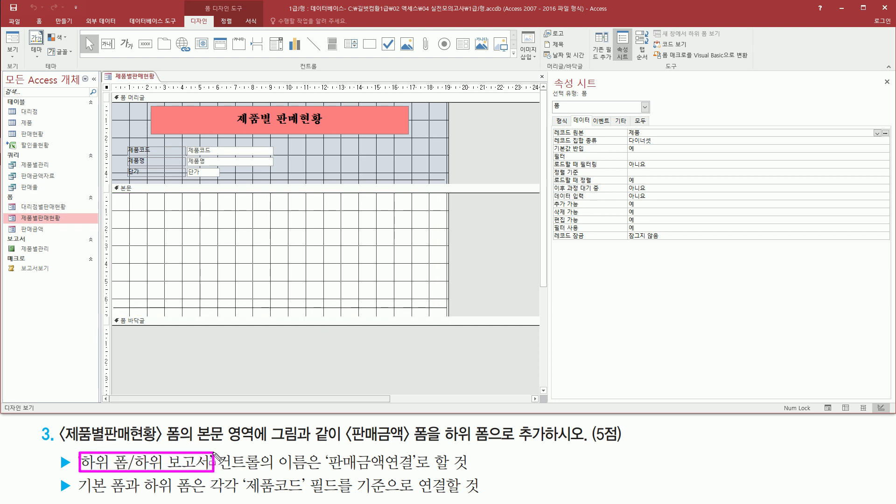
pyautogui.moveTo(325, 472); pyautogui.dragTo(416, 474)
pyautogui.moveTo(79, 494); pyautogui.dragTo(193, 494)
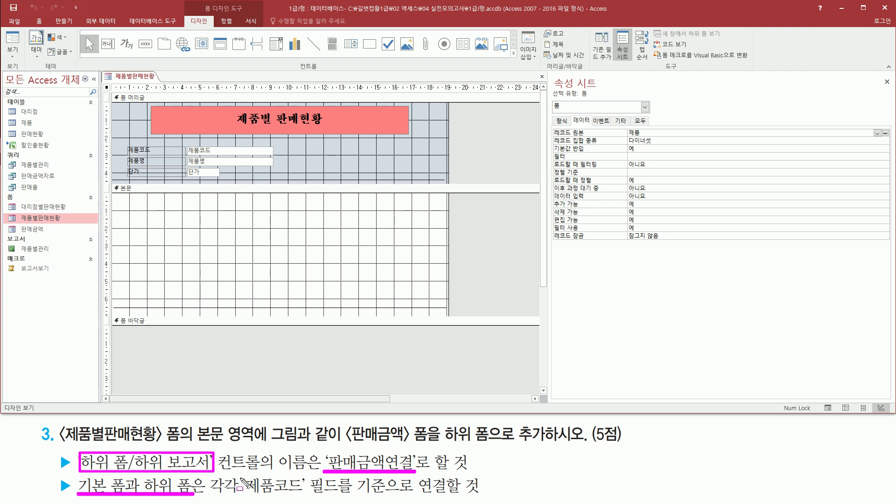
pyautogui.moveTo(239, 473)
pyautogui.mouseDown()
pyautogui.moveTo(301, 496)
pyautogui.moveTo(478, 495)
pyautogui.mouseUp()
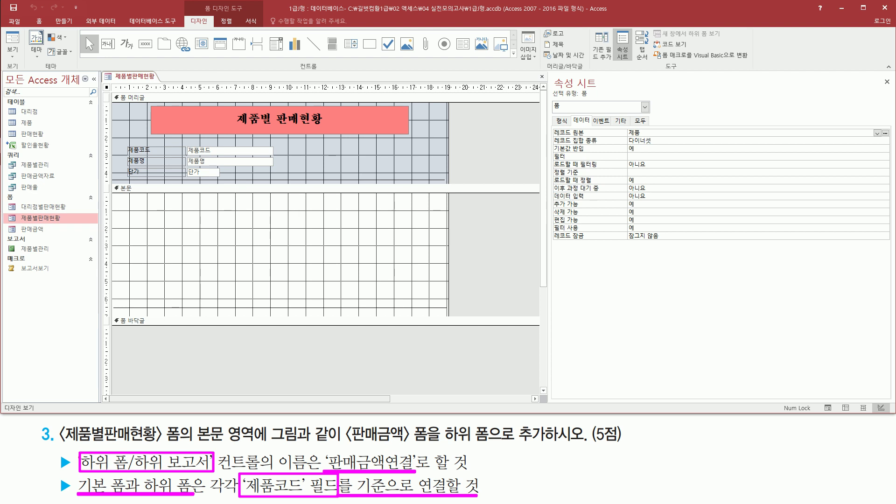
pyautogui.press('Escape')
pyautogui.hotkey('ctrl', '2')
pyautogui.moveTo(117, 197); pyautogui.dragTo(442, 300)
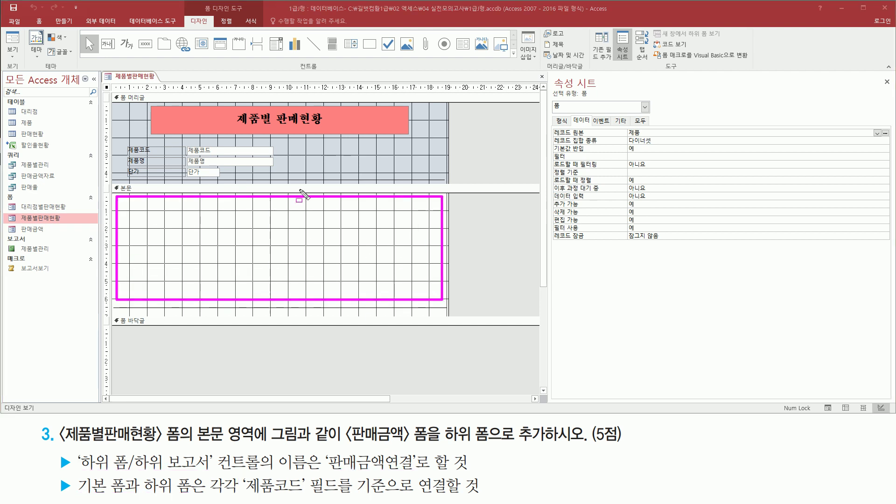
pyautogui.moveTo(215, 14); pyautogui.dragTo(244, 14)
pyautogui.moveTo(182, 15); pyautogui.dragTo(213, 29)
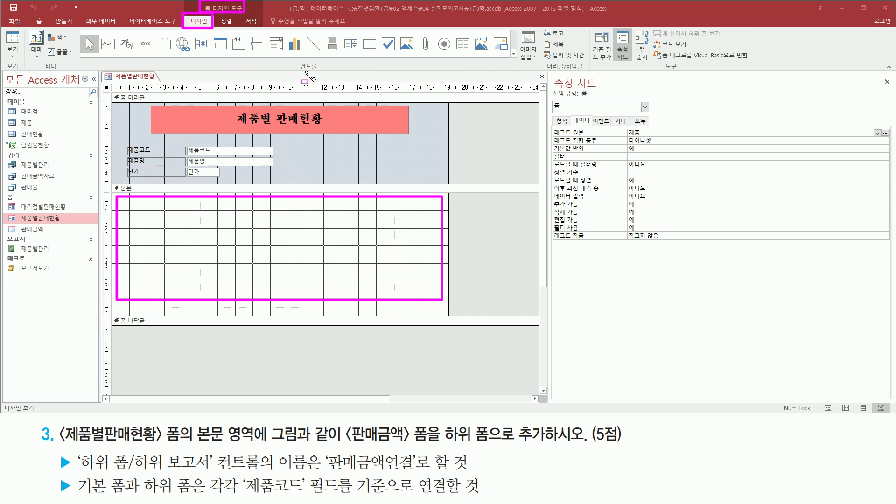
pyautogui.moveTo(295, 69); pyautogui.dragTo(318, 69)
pyautogui.moveTo(448, 38); pyautogui.dragTo(474, 60)
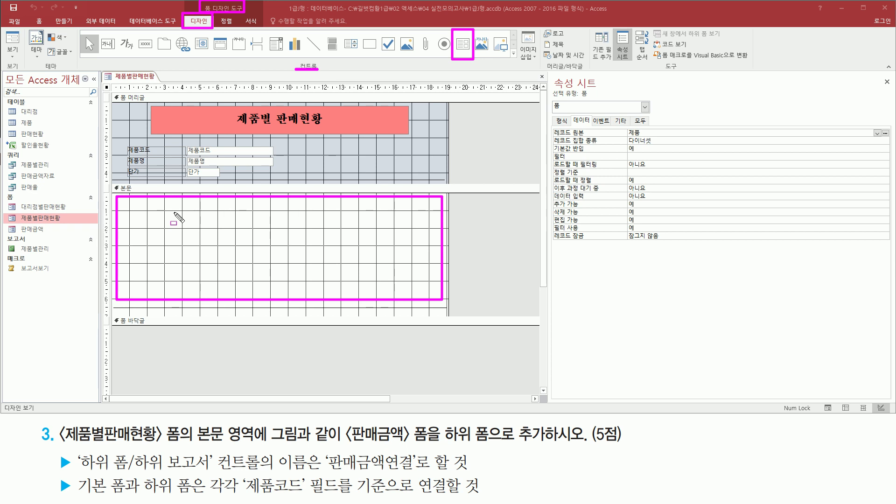
# Step: With control wizards enabled, draw a 하위 폼/하위 보고서 control about 18 cm wide and 5.5 cm high in the 본문 area
pyautogui.click(515, 55)
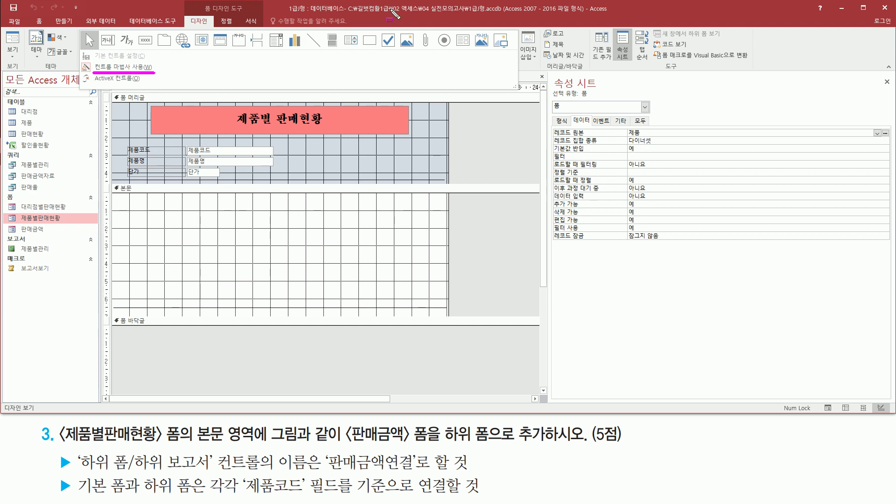
pyautogui.click(413, 10)
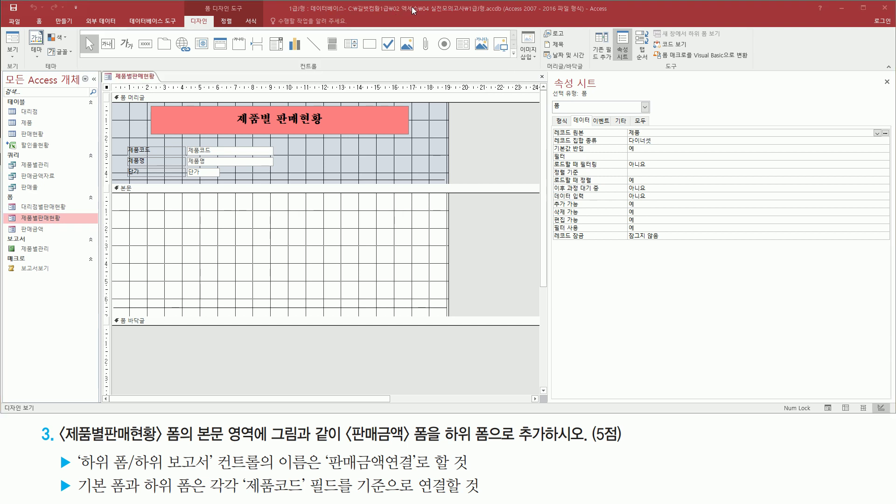
pyautogui.click(463, 46)
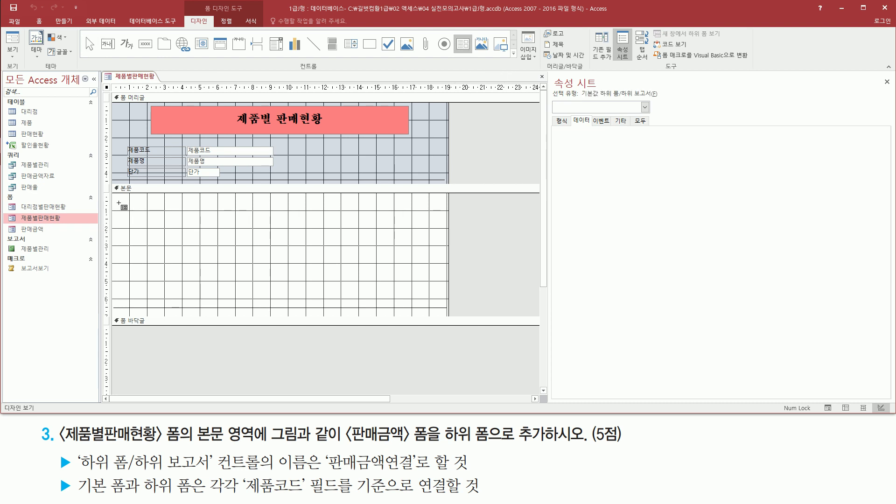
pyautogui.moveTo(116, 205); pyautogui.dragTo(441, 304)
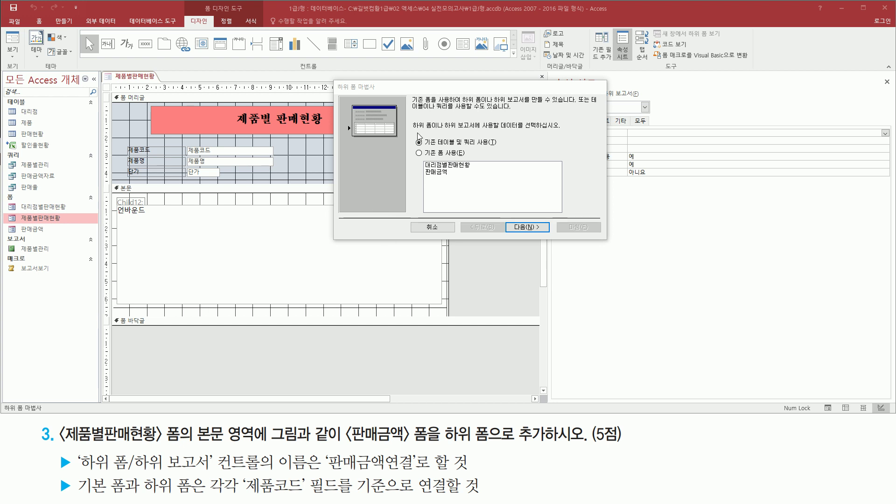
pyautogui.moveTo(413, 131); pyautogui.dragTo(470, 131)
pyautogui.moveTo(412, 132)
pyautogui.mouseDown()
pyautogui.moveTo(560, 135)
pyautogui.moveTo(565, 120)
pyautogui.mouseUp()
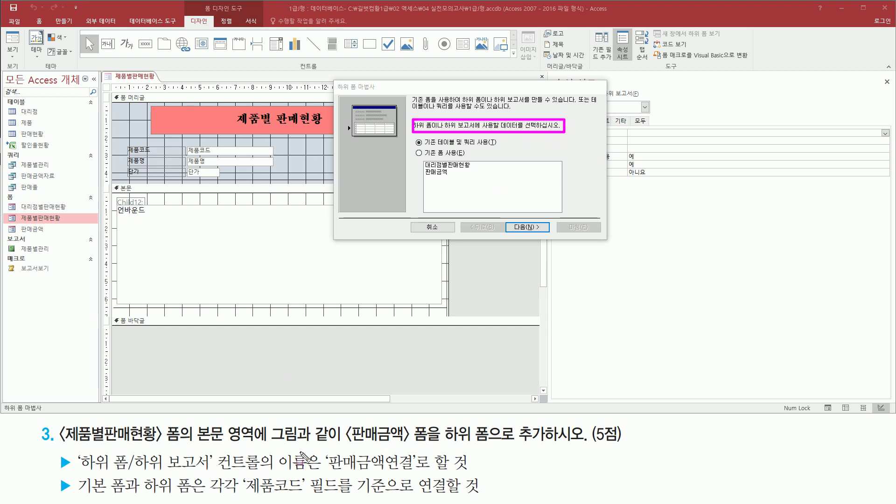
# Step: In the subform wizard, use the existing 판매금액 form as the subform's data source and continue to the field linking page
pyautogui.moveTo(346, 445); pyautogui.dragTo(553, 446)
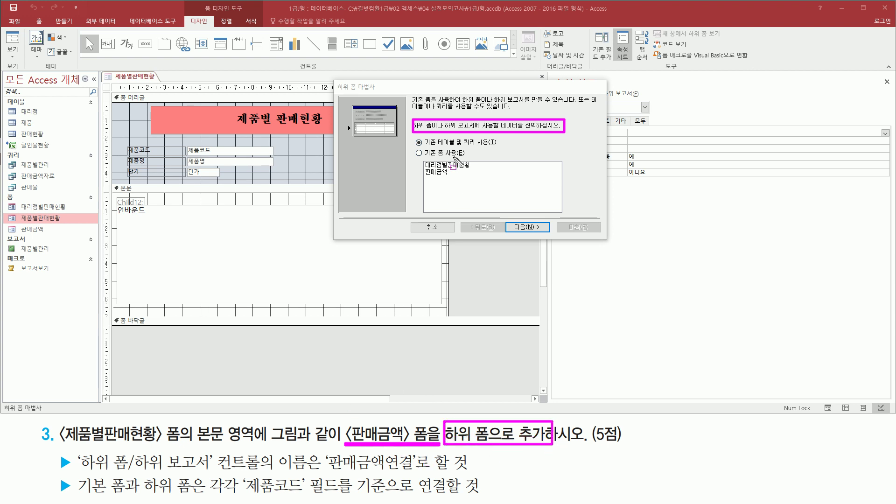
pyautogui.moveTo(412, 148)
pyautogui.mouseDown()
pyautogui.moveTo(469, 157)
pyautogui.moveTo(426, 176)
pyautogui.moveTo(464, 177)
pyautogui.mouseUp()
pyautogui.press('Escape')
pyautogui.click(432, 151)
pyautogui.press('Escape')
pyautogui.click(442, 172)
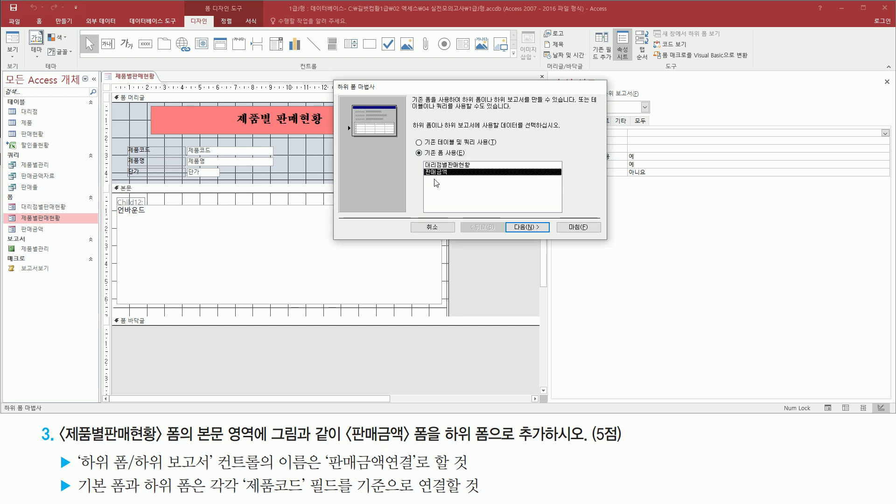
pyautogui.moveTo(509, 216)
pyautogui.mouseDown()
pyautogui.moveTo(553, 222)
pyautogui.moveTo(533, 250)
pyautogui.mouseUp()
pyautogui.press('Escape')
pyautogui.click(532, 228)
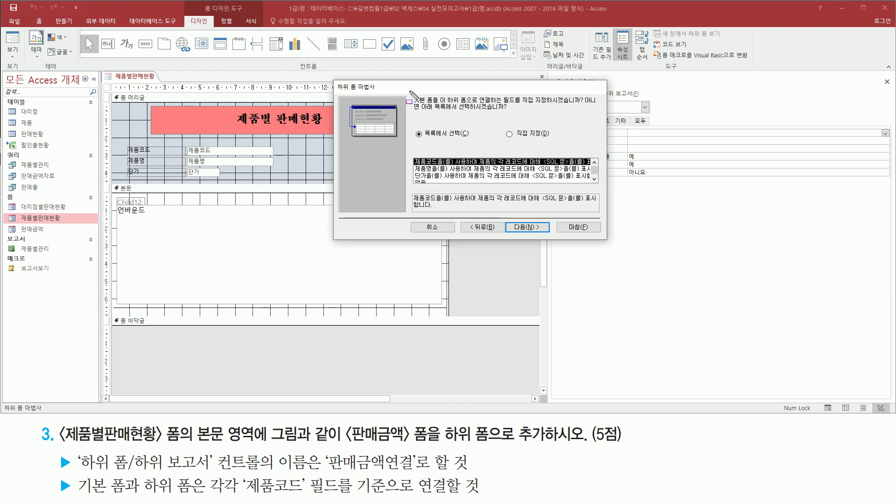
# Step: Link the main form and subform with the listed 제품코드 option and continue to the wizard's naming page
pyautogui.moveTo(410, 92)
pyautogui.mouseDown()
pyautogui.moveTo(423, 106)
pyautogui.moveTo(605, 117)
pyautogui.mouseUp()
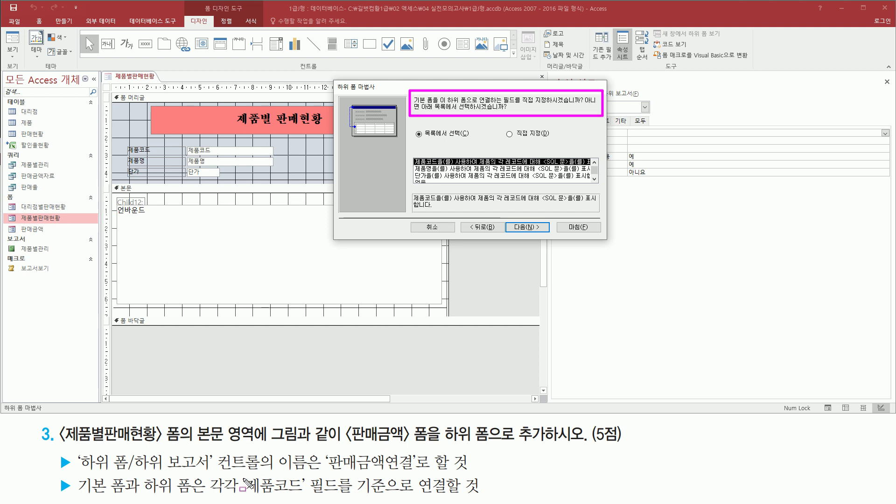
pyautogui.moveTo(241, 476)
pyautogui.mouseDown()
pyautogui.moveTo(332, 496)
pyautogui.moveTo(492, 498)
pyautogui.mouseUp()
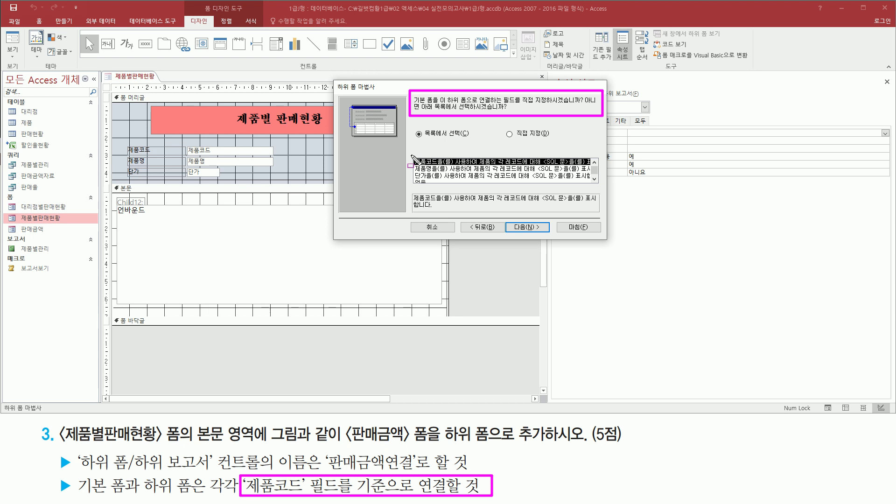
pyautogui.moveTo(410, 157)
pyautogui.mouseDown()
pyautogui.moveTo(485, 176)
pyautogui.moveTo(592, 169)
pyautogui.mouseUp()
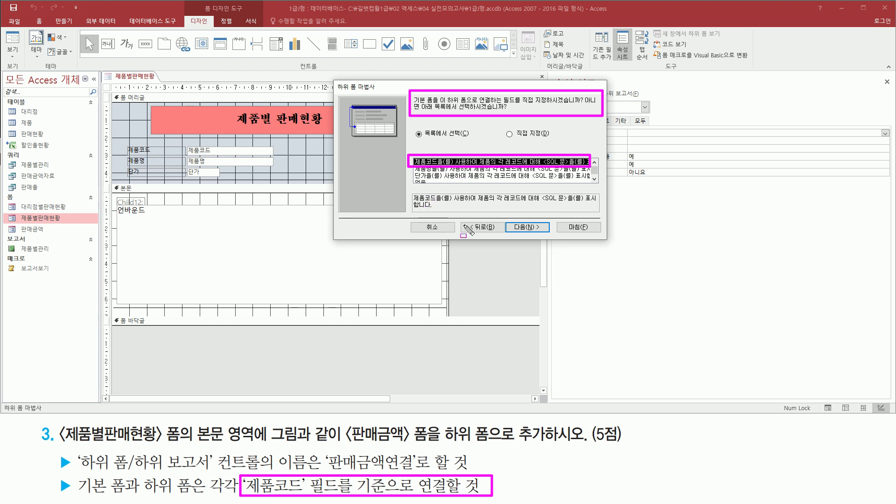
pyautogui.moveTo(511, 219)
pyautogui.mouseDown()
pyautogui.moveTo(525, 237)
pyautogui.moveTo(553, 234)
pyautogui.mouseUp()
pyautogui.press('Escape')
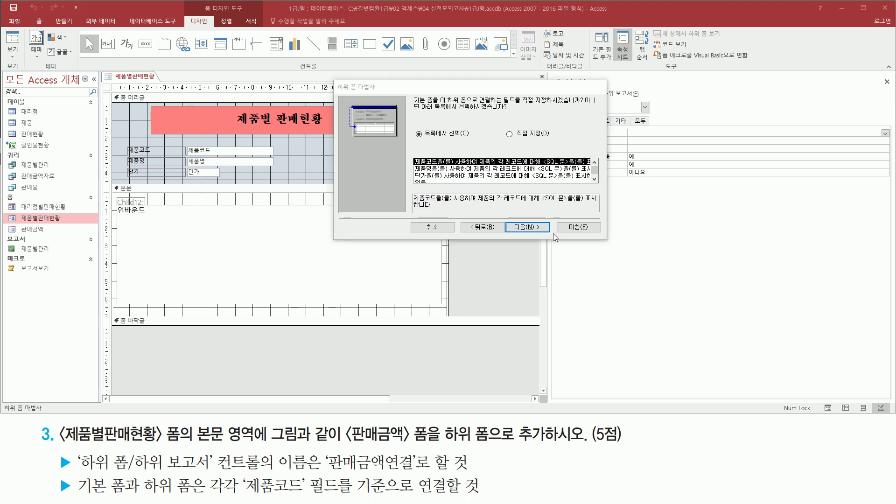
pyautogui.click(531, 232)
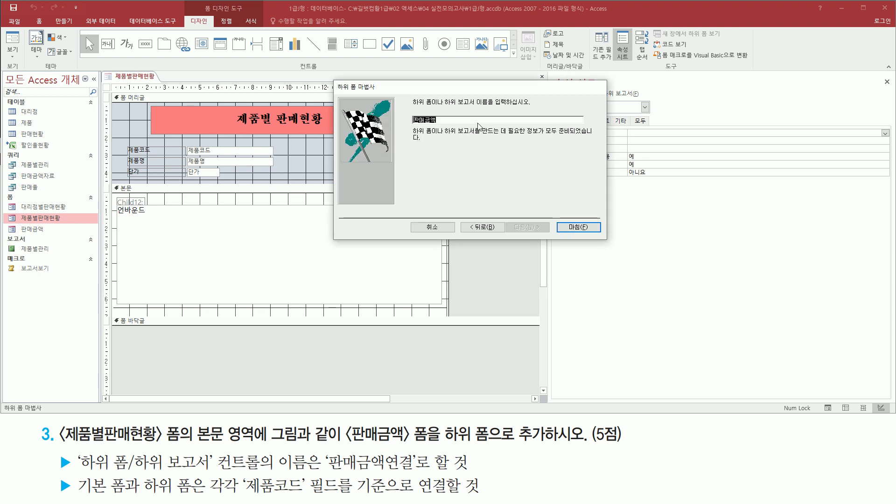
# Step: Name the subform 판매금액연결 and finish the wizard
pyautogui.moveTo(408, 96); pyautogui.dragTo(534, 111)
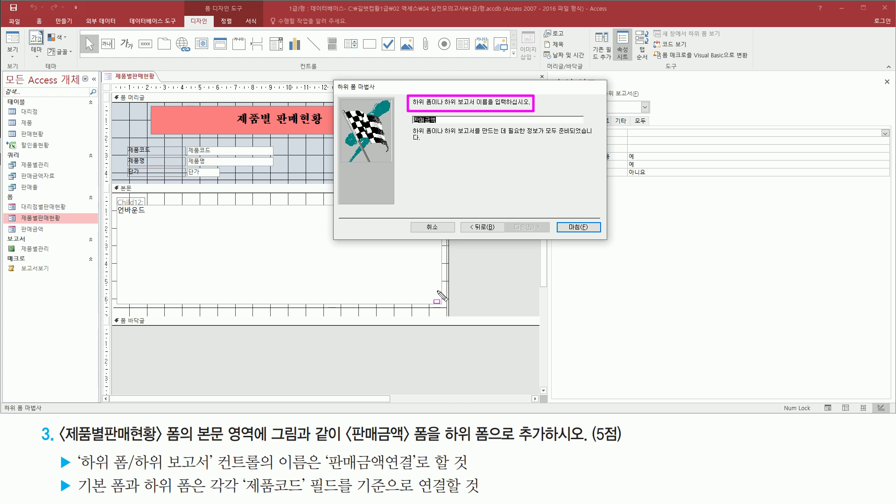
pyautogui.moveTo(325, 477)
pyautogui.mouseDown()
pyautogui.moveTo(422, 476)
pyautogui.moveTo(417, 452)
pyautogui.mouseUp()
pyautogui.press('Escape')
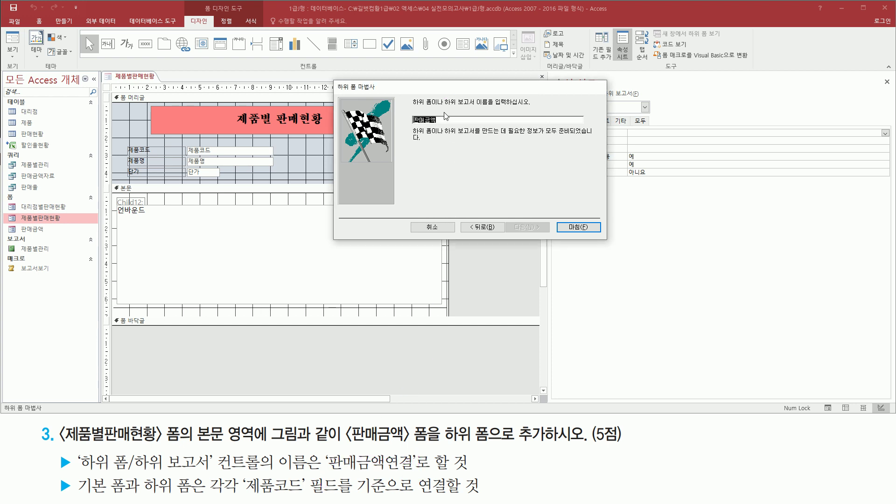
pyautogui.write('ㅍ')
pyautogui.moveTo(410, 126); pyautogui.dragTo(455, 125)
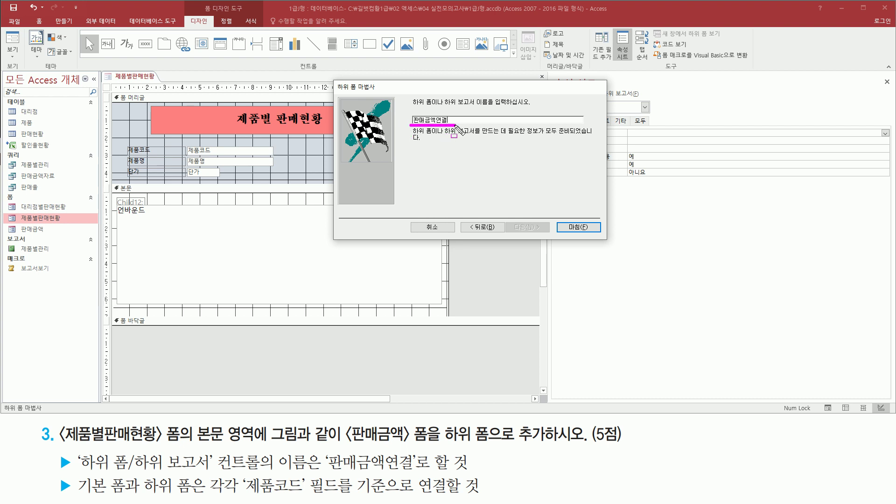
pyautogui.moveTo(564, 216); pyautogui.dragTo(591, 234)
pyautogui.click(577, 228)
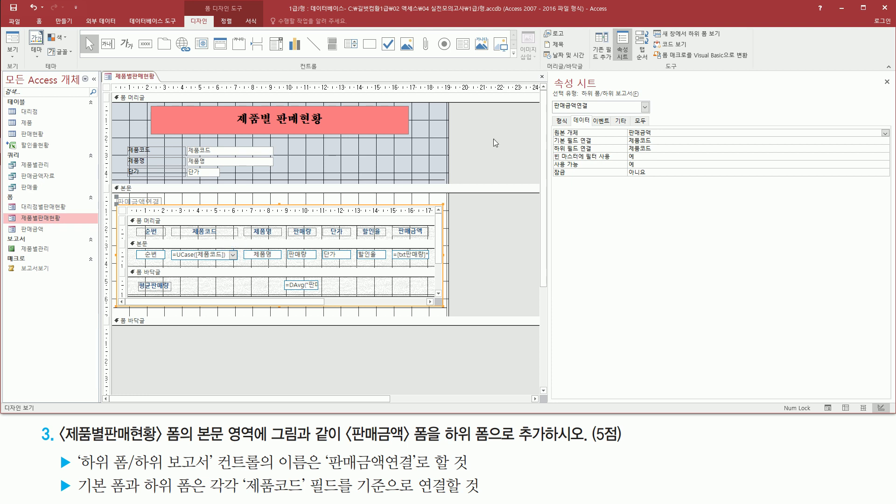
# Step: Check the 판매금액연결 label and subform layout in form view, and return to design view
pyautogui.rightClick(472, 122)
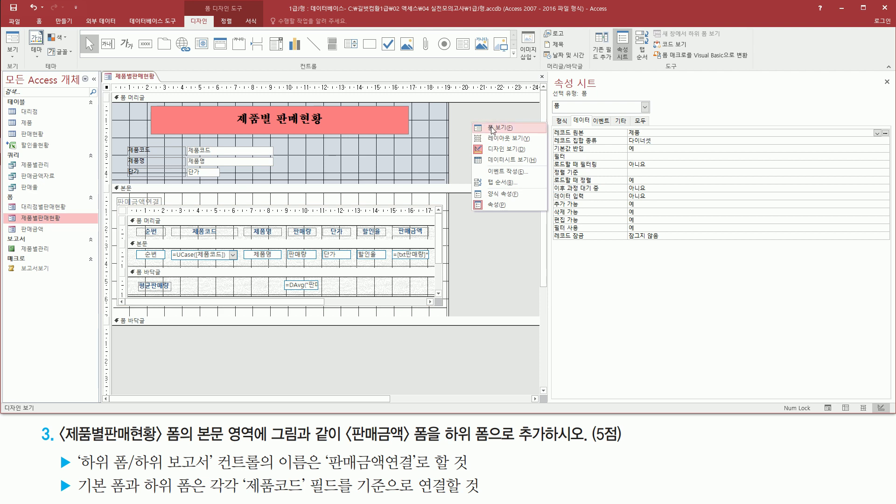
pyautogui.click(493, 129)
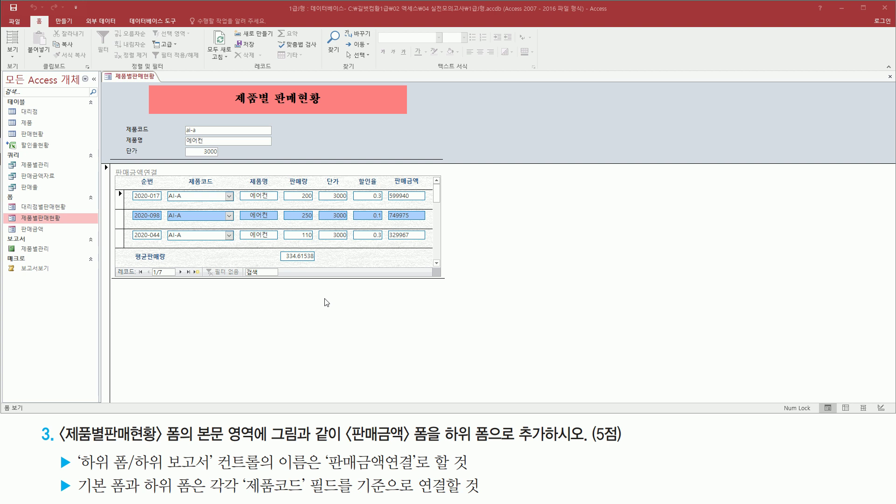
pyautogui.hotkey('ctrl', '2')
pyautogui.moveTo(112, 165)
pyautogui.mouseDown()
pyautogui.moveTo(122, 176)
pyautogui.moveTo(164, 183)
pyautogui.mouseUp()
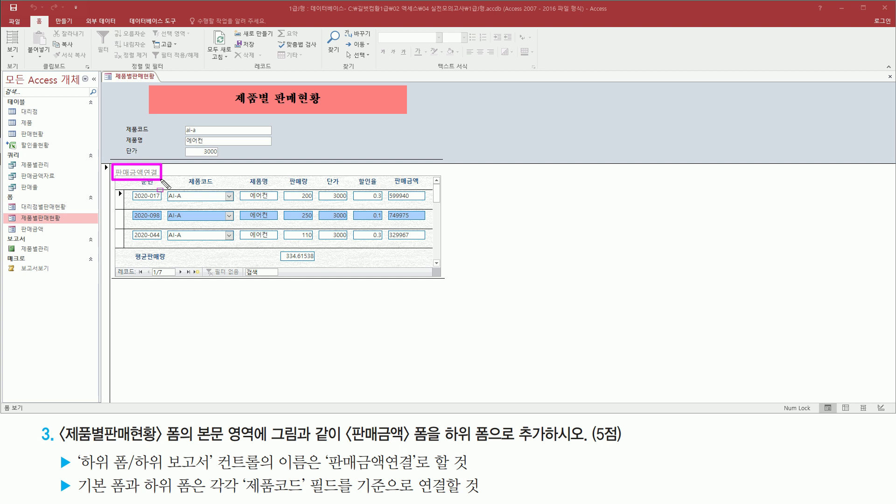
pyautogui.press('Escape')
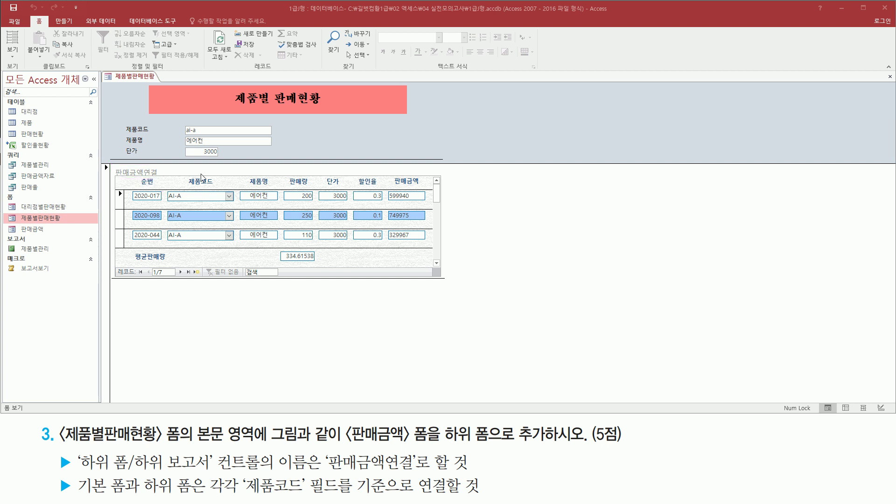
pyautogui.rightClick(211, 172)
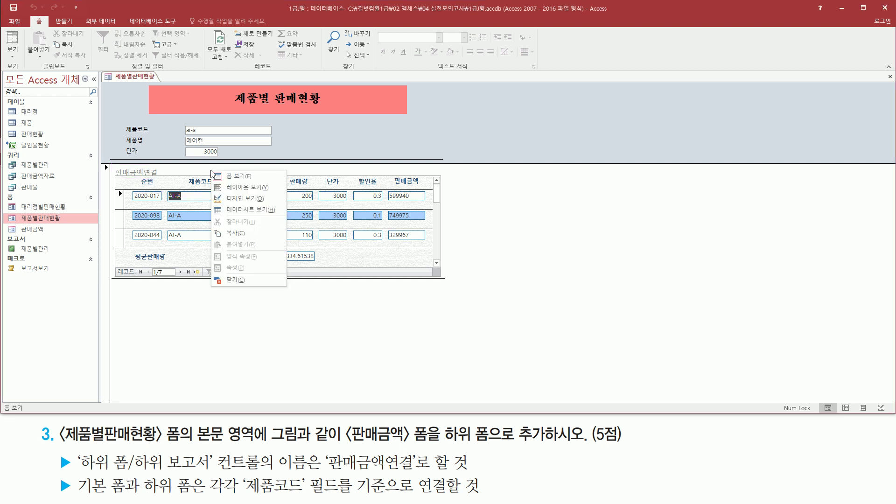
pyautogui.click(236, 203)
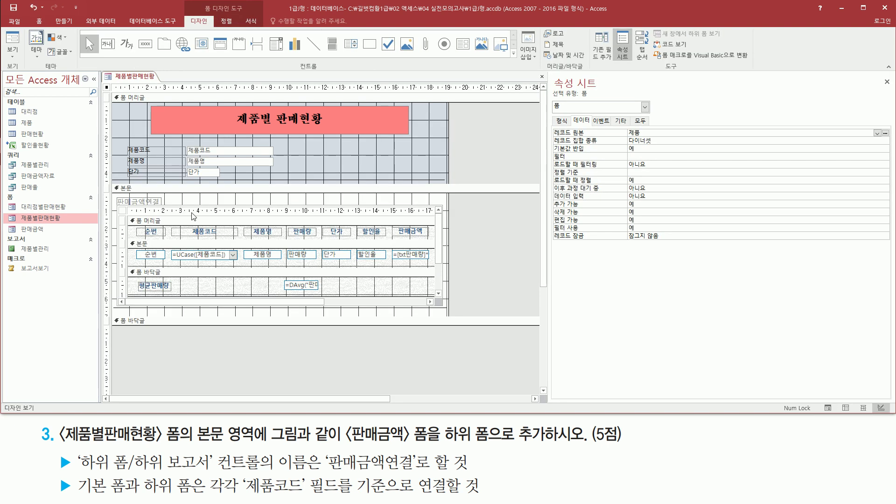
# Step: Nudge the 판매금액연결 label's vertical position in the 본문 area and review the layout in form view
pyautogui.click(140, 198)
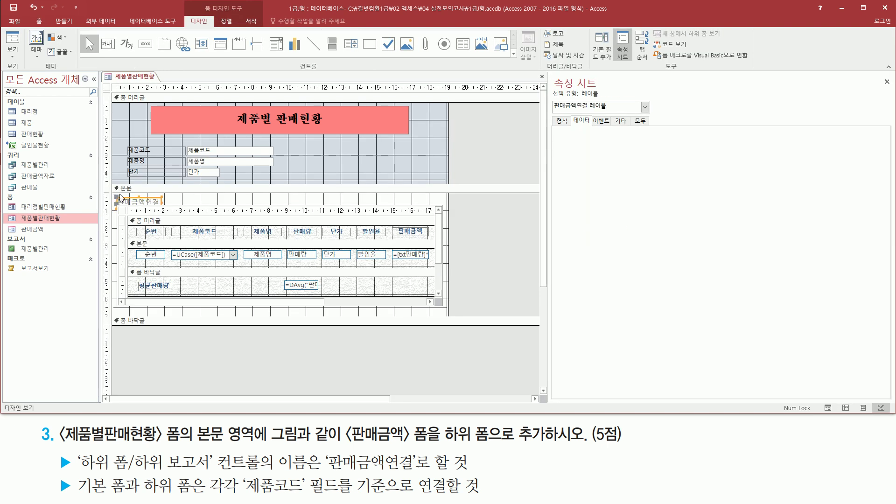
pyautogui.moveTo(117, 197); pyautogui.dragTo(117, 197)
pyautogui.press('Up')
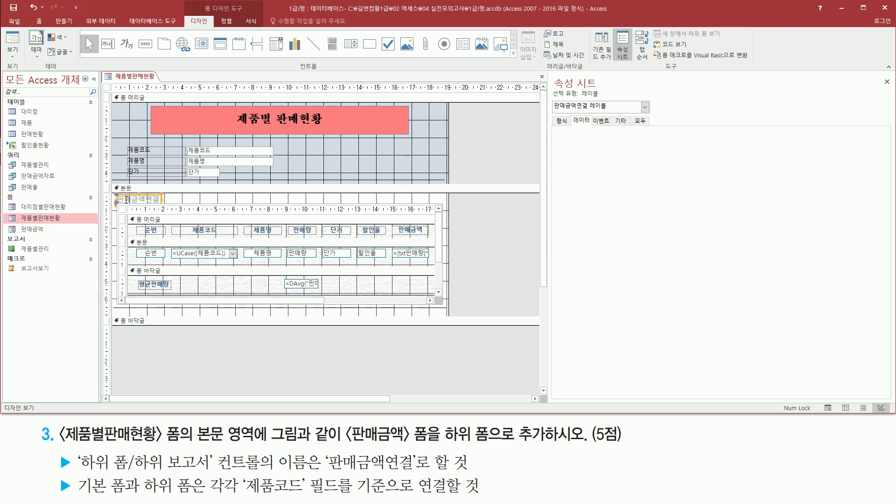
pyautogui.press('Down')
pyautogui.click(118, 197)
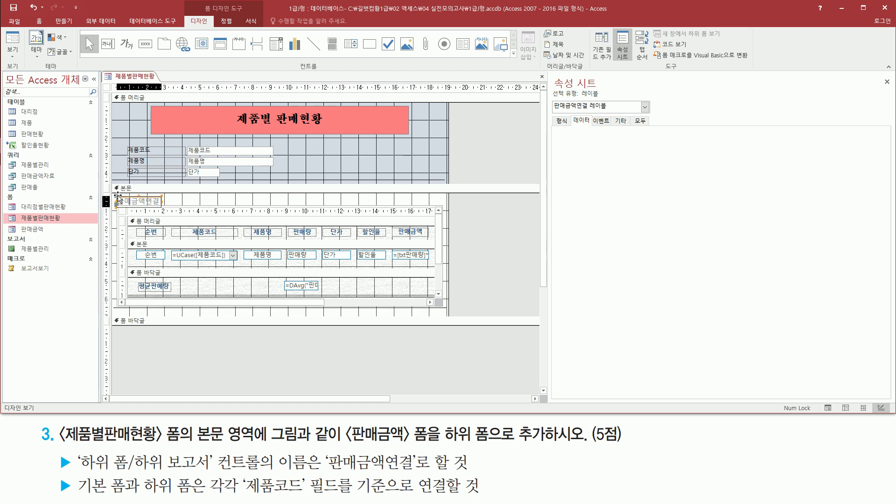
pyautogui.rightClick(504, 147)
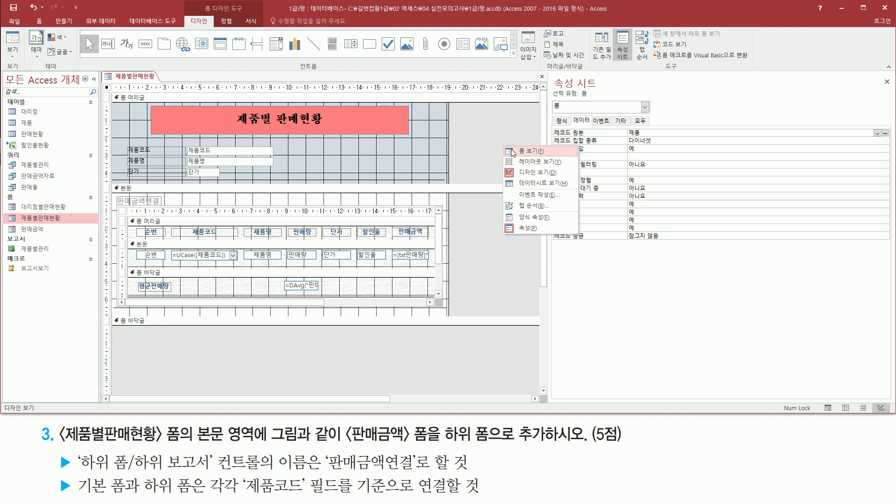
pyautogui.click(523, 151)
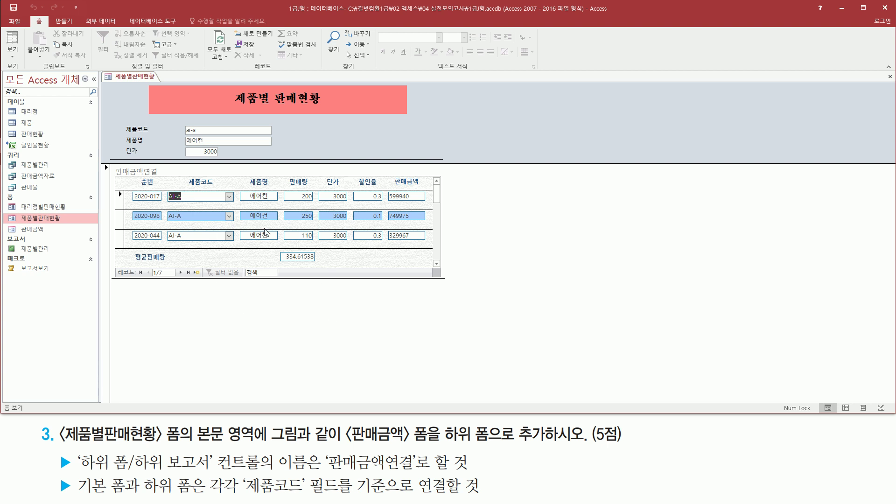
# Step: Close the 제품별판매현황 form and save its design changes
pyautogui.rightClick(123, 79)
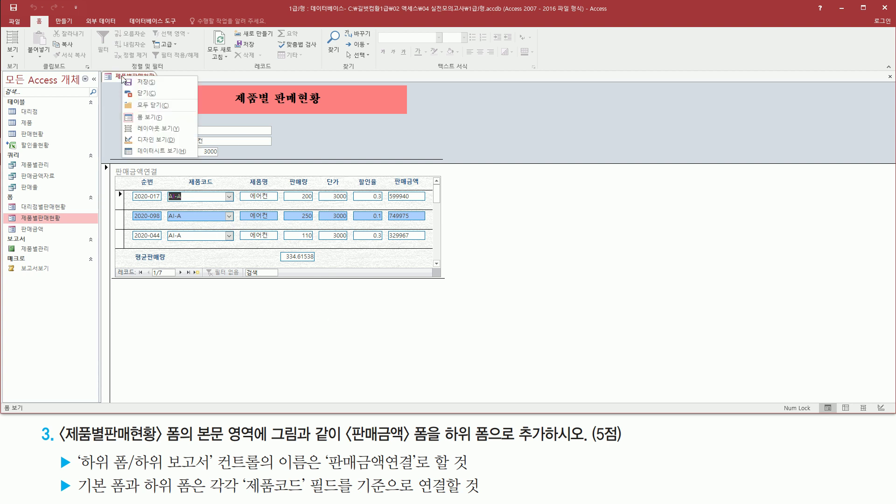
pyautogui.click(146, 96)
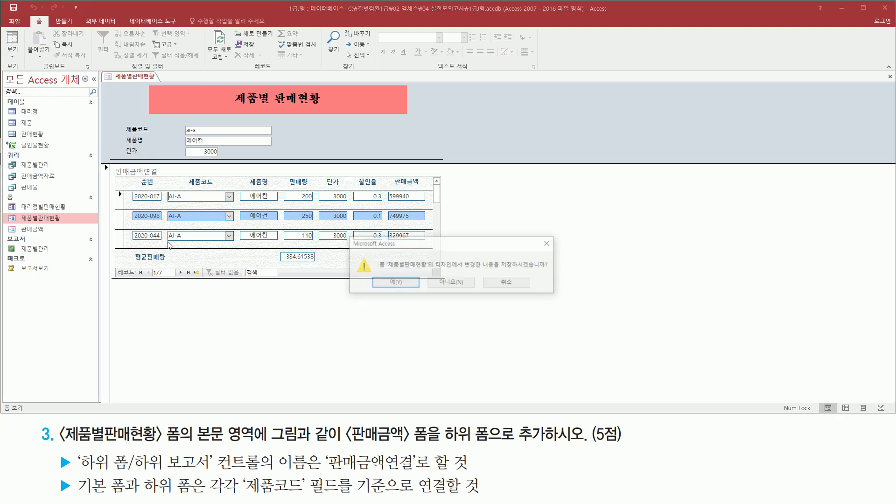
pyautogui.moveTo(372, 274); pyautogui.dragTo(419, 290)
pyautogui.press('Escape')
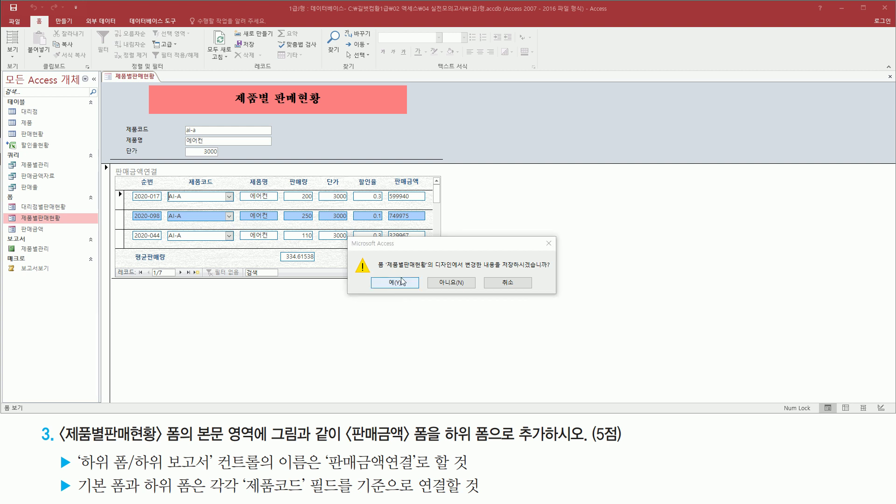
pyautogui.click(396, 282)
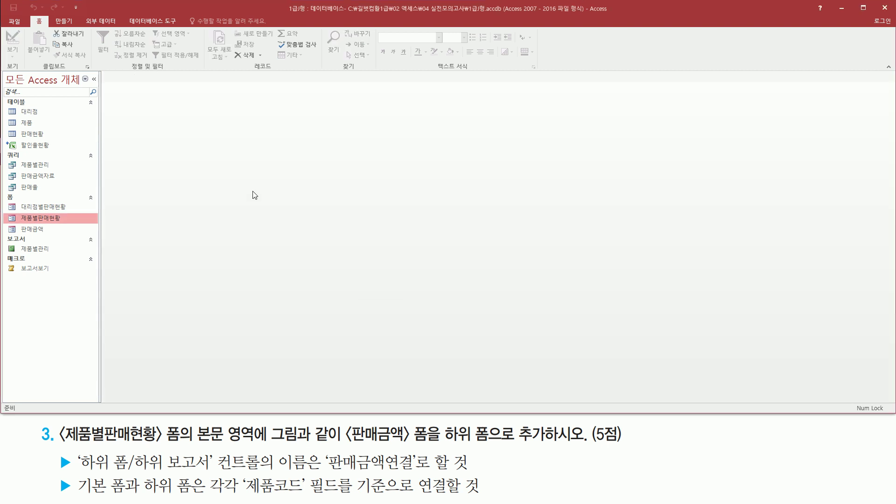